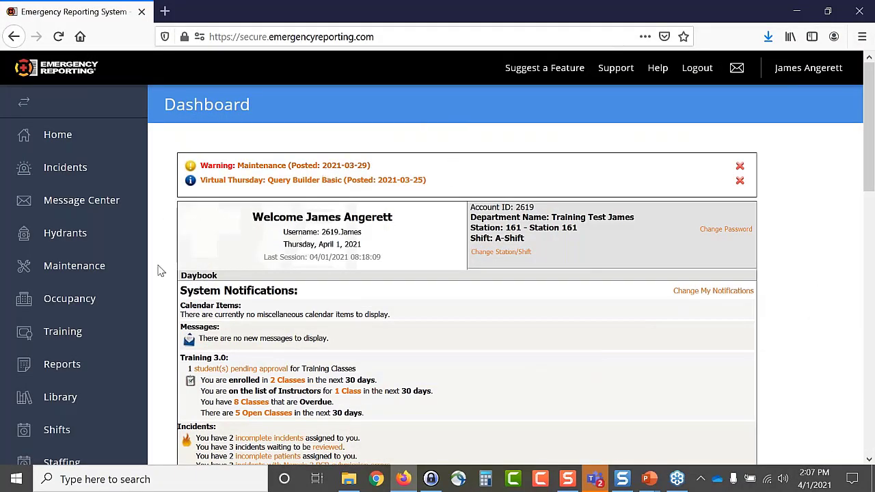
- Scroll the Dashboard sidebar and go to Analytics to bring up the BI Basic report list
scroll(128, 269, down, 10)
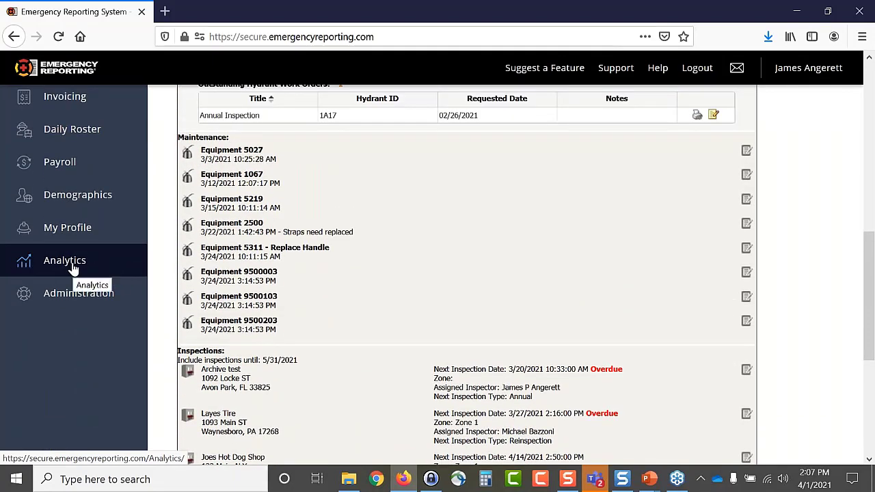
click(72, 265)
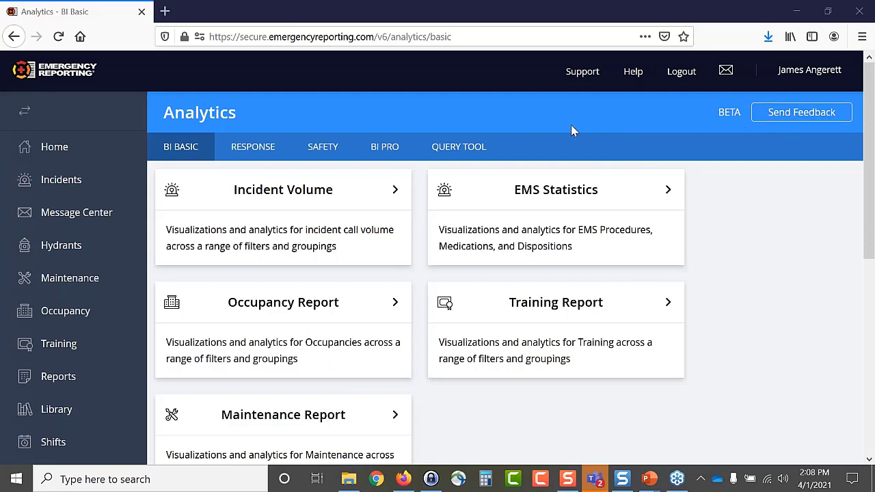
- Switch to the Query Tool's Saved Queries, try an 'in' search, then clear it
click(463, 152)
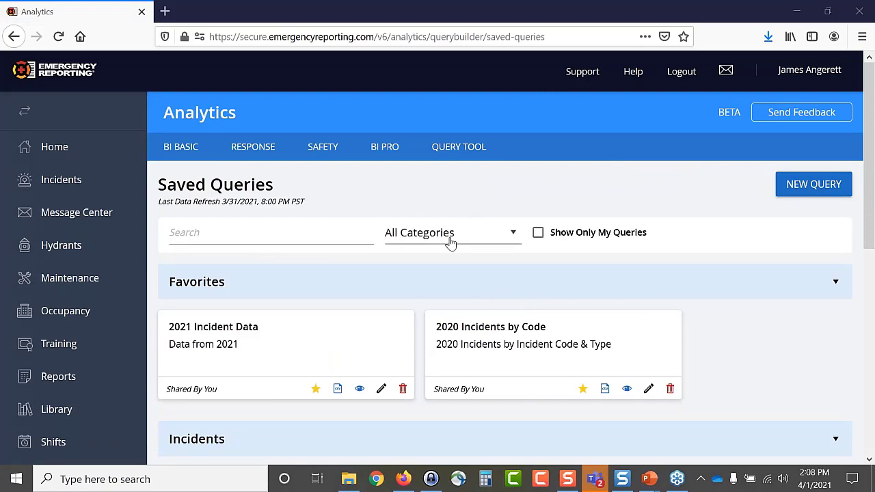
click(239, 233)
text(in)
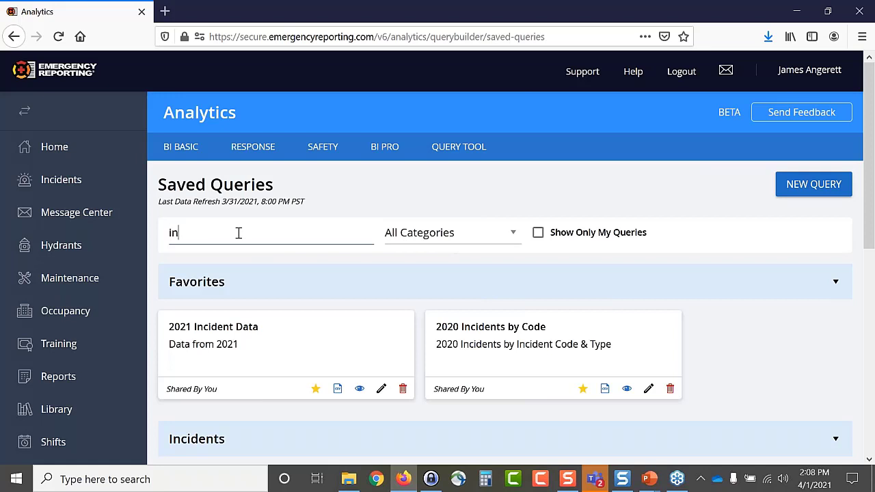
key(BackSpace)
key(BackSpace)
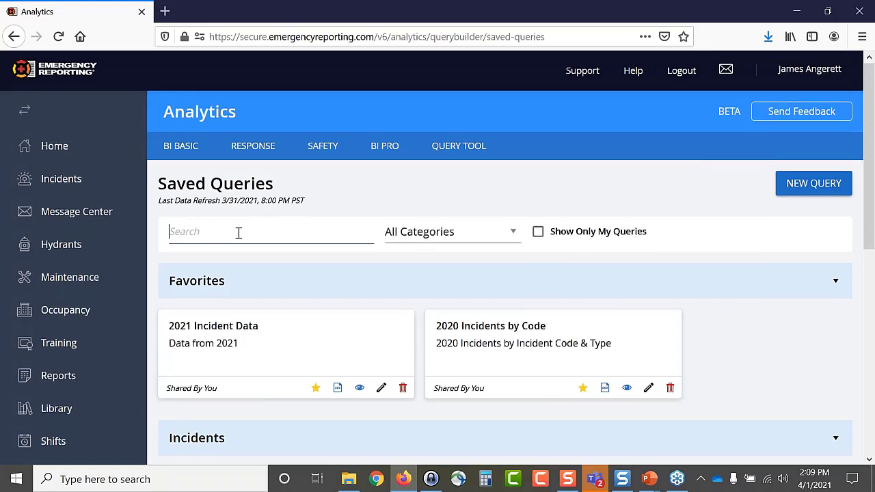
scroll(238, 239, down, 2)
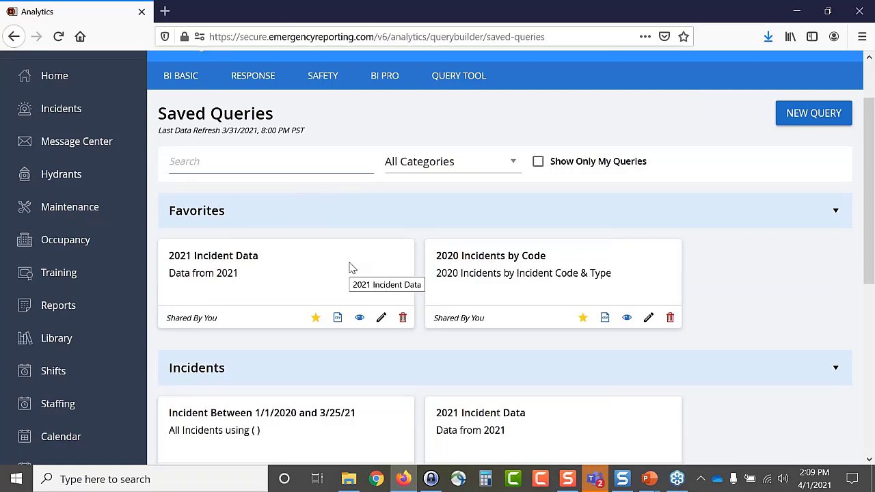
scroll(350, 267, down, 3)
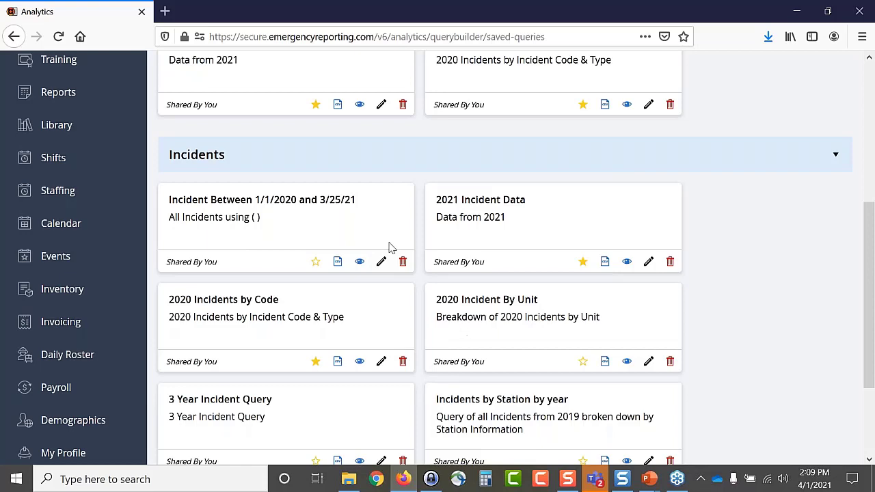
scroll(390, 248, down, 2)
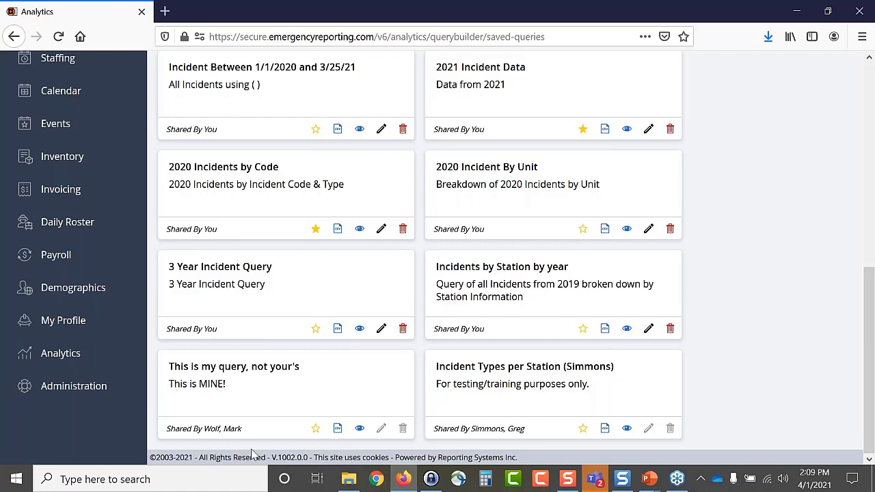
scroll(582, 256, up, 3)
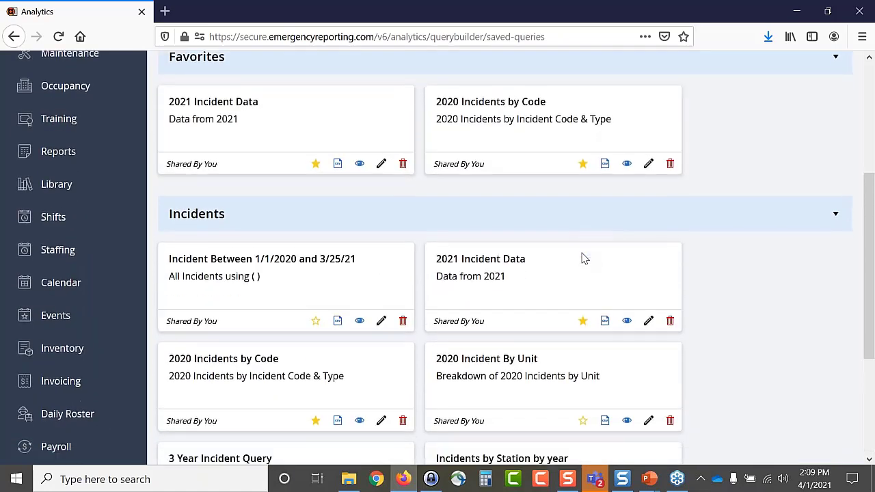
scroll(582, 257, down, 3)
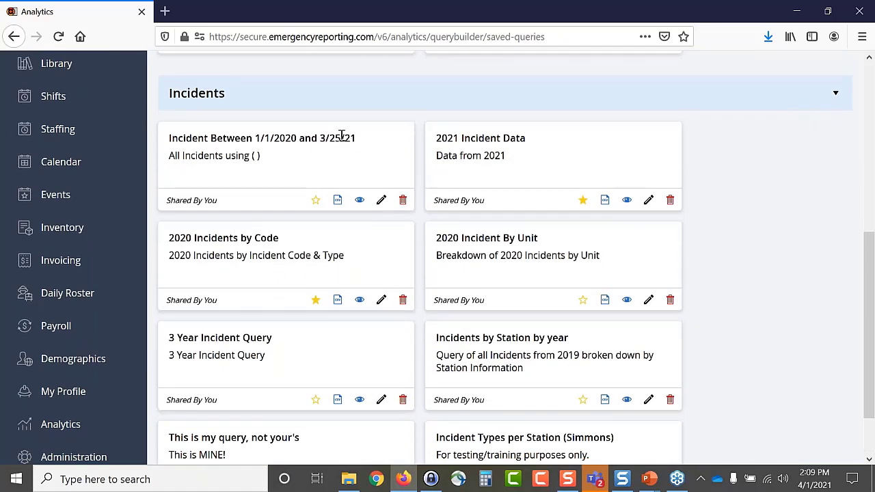
click(837, 95)
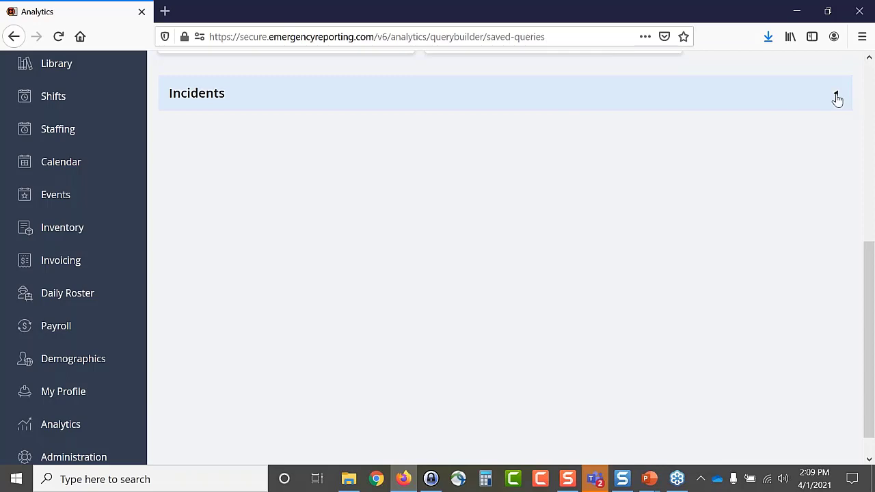
click(835, 95)
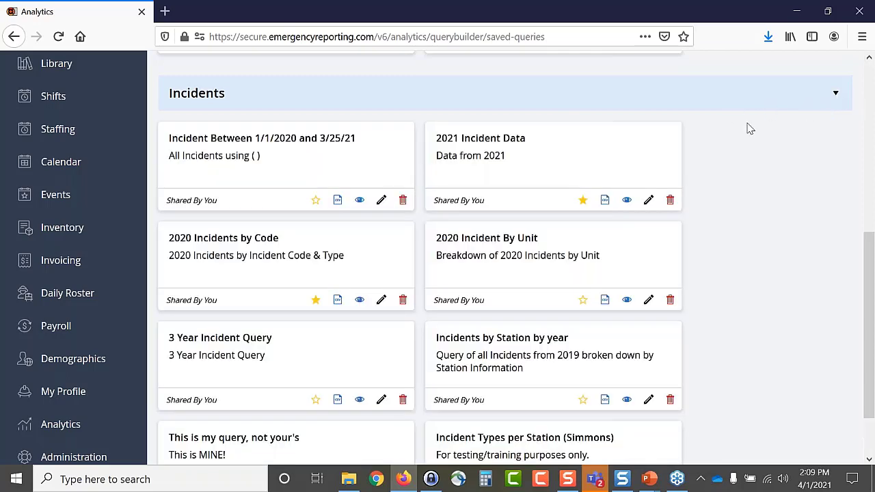
scroll(750, 129, up, 2)
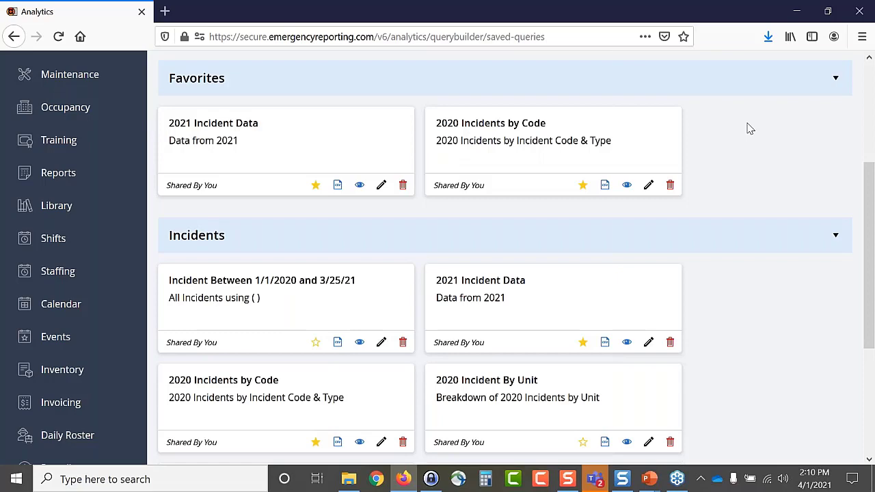
scroll(749, 129, down, 2)
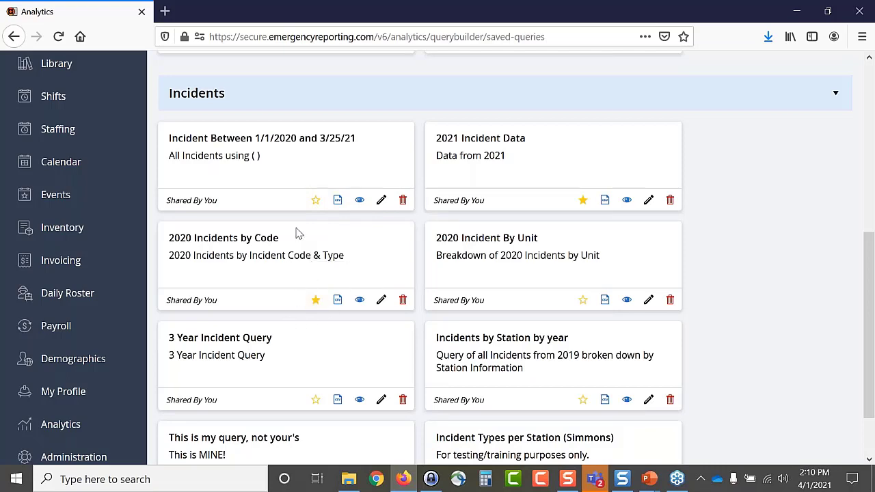
- Star the Incident Between 1/1/2020 and 3/25/21 query as a favorite
scroll(297, 231, up, 3)
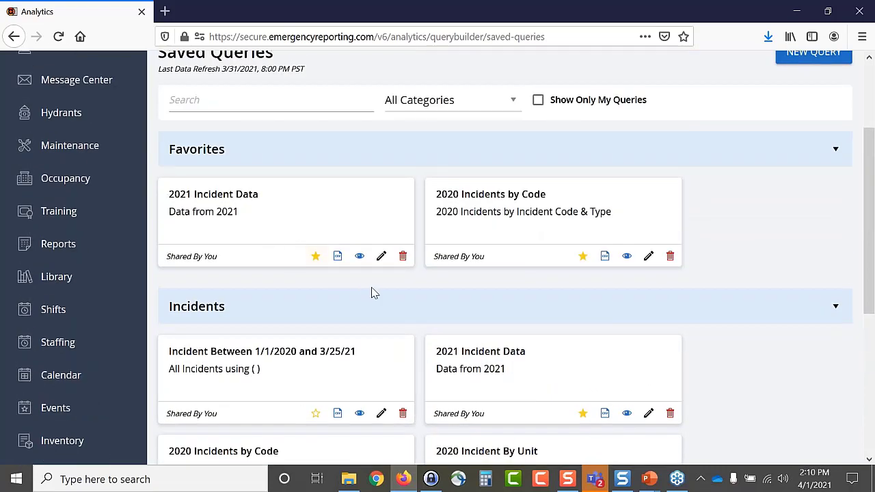
scroll(376, 292, down, 3)
click(317, 201)
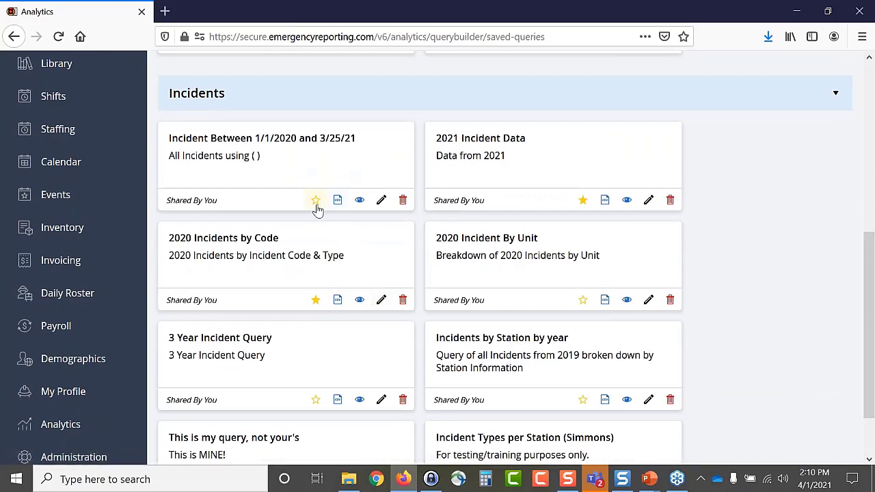
- Unstar 2020 Incidents by Code to remove it from favorites
scroll(293, 236, up, 2)
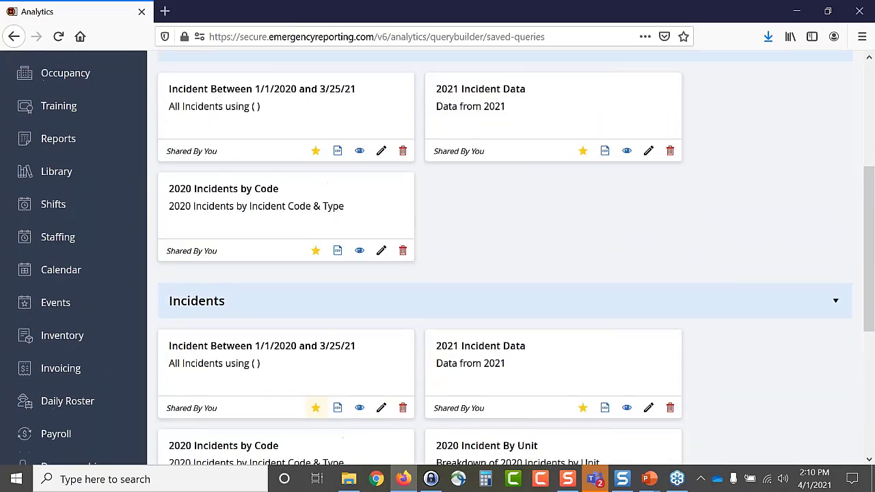
scroll(340, 236, down, 1)
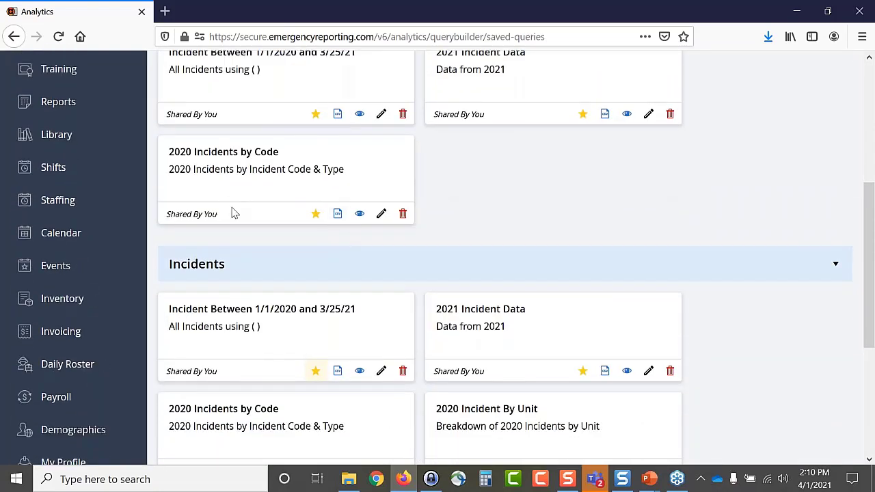
click(316, 215)
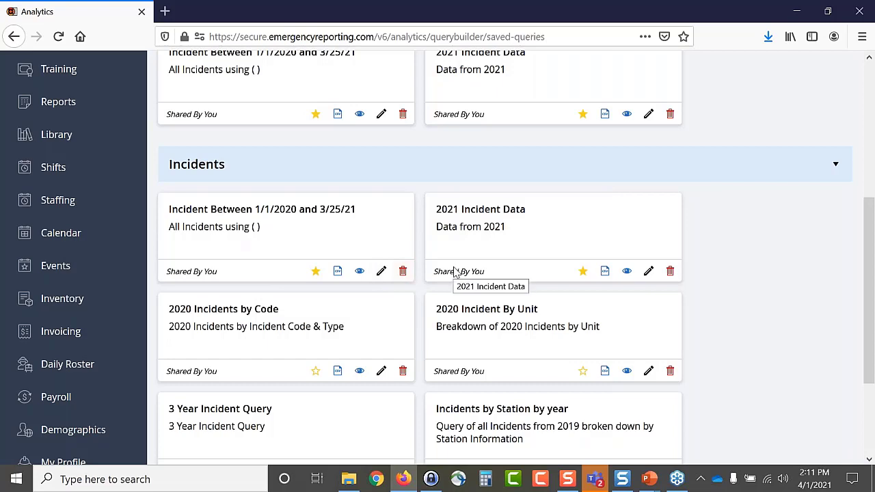
scroll(381, 291, down, 3)
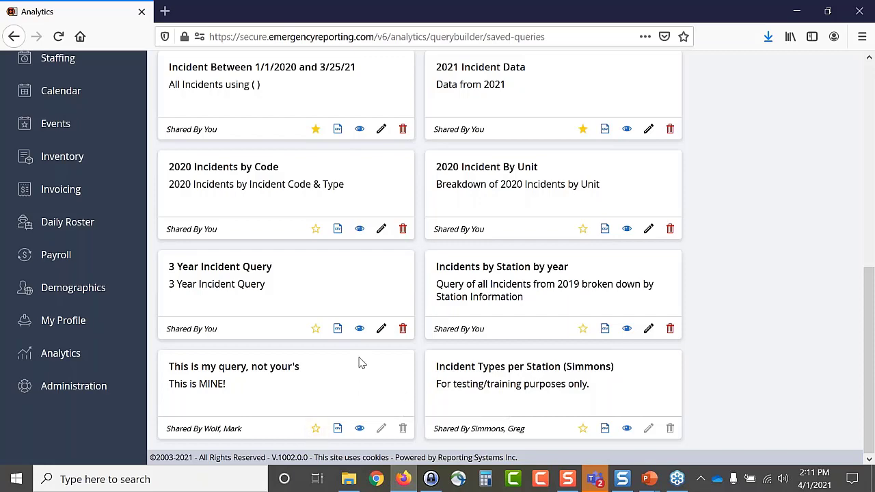
scroll(360, 342, up, 3)
click(382, 271)
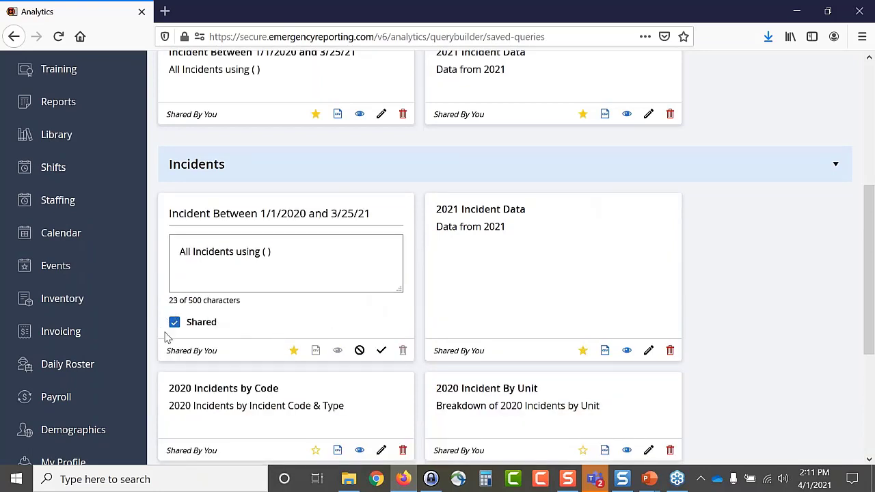
click(381, 350)
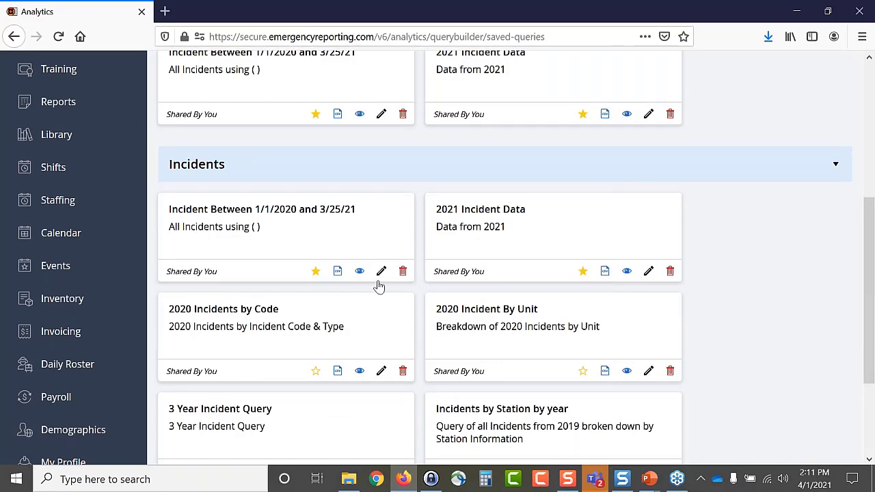
scroll(380, 286, down, 2)
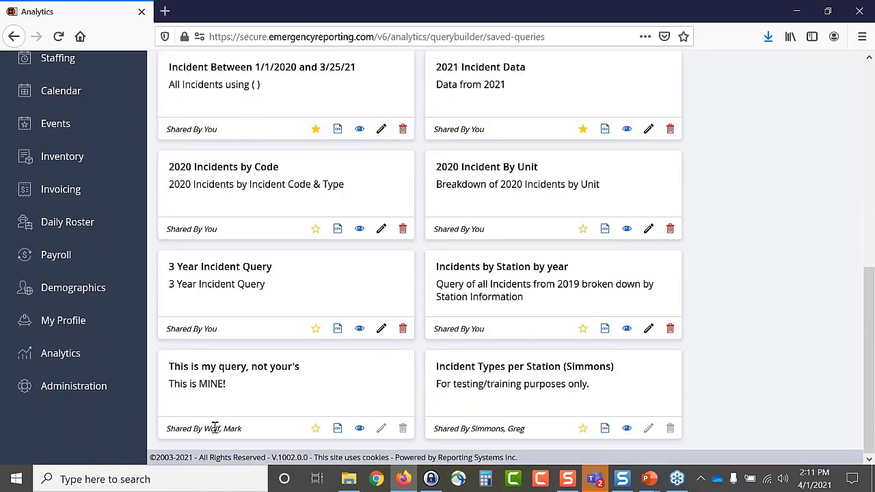
drag(169, 429, 267, 428)
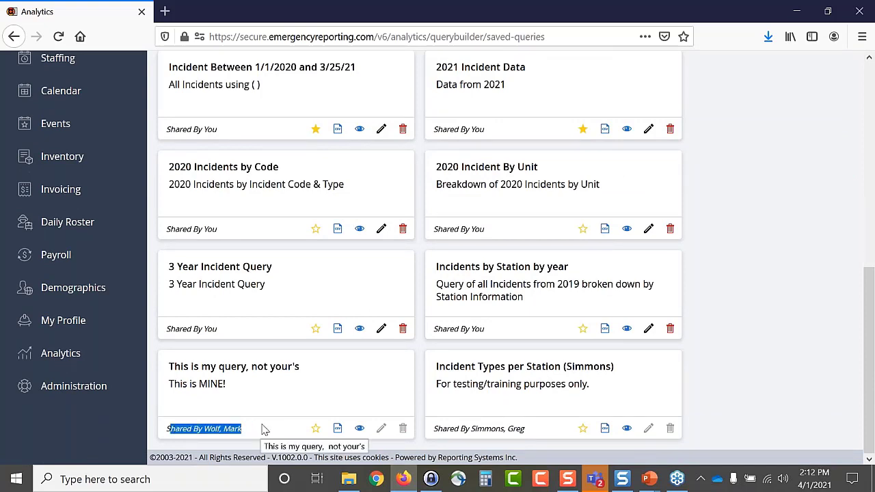
drag(433, 429, 547, 434)
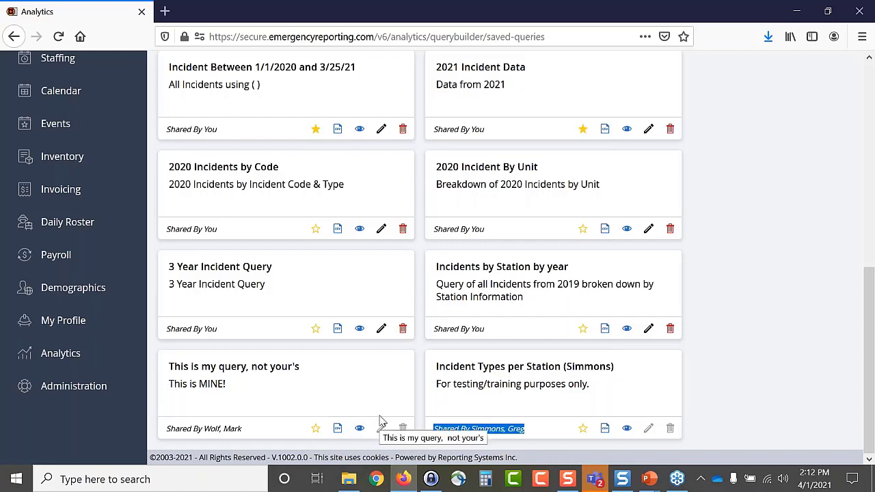
scroll(381, 423, up, 10)
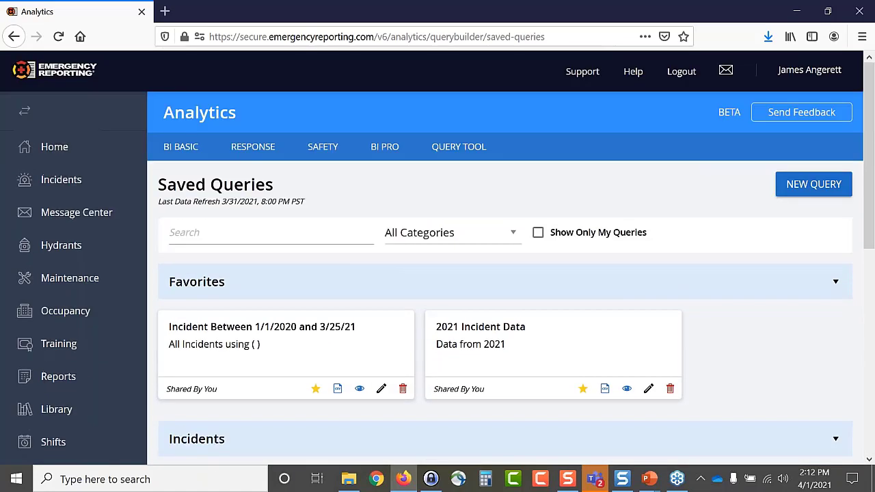
scroll(381, 418, down, 2)
scroll(506, 260, up, 2)
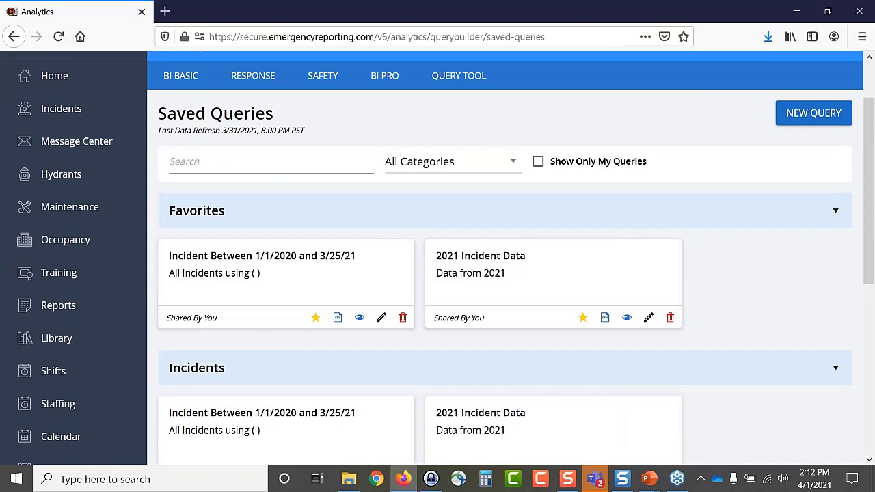
click(809, 115)
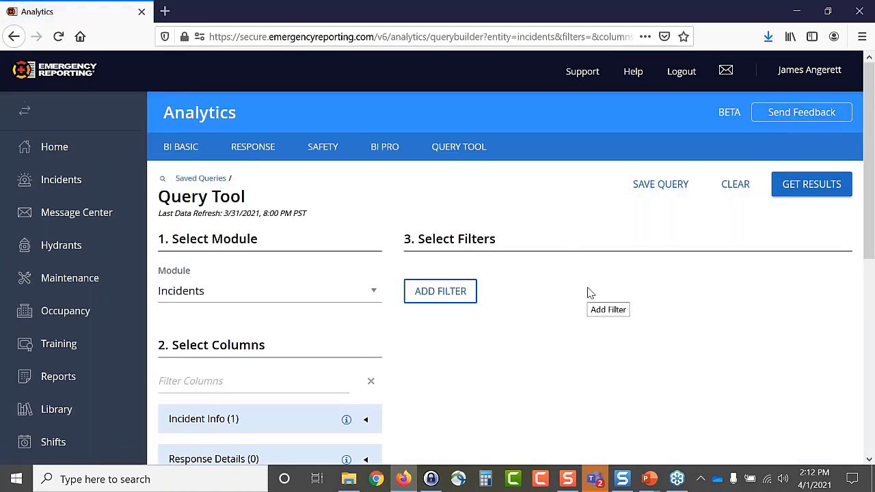
scroll(240, 318, down, 2)
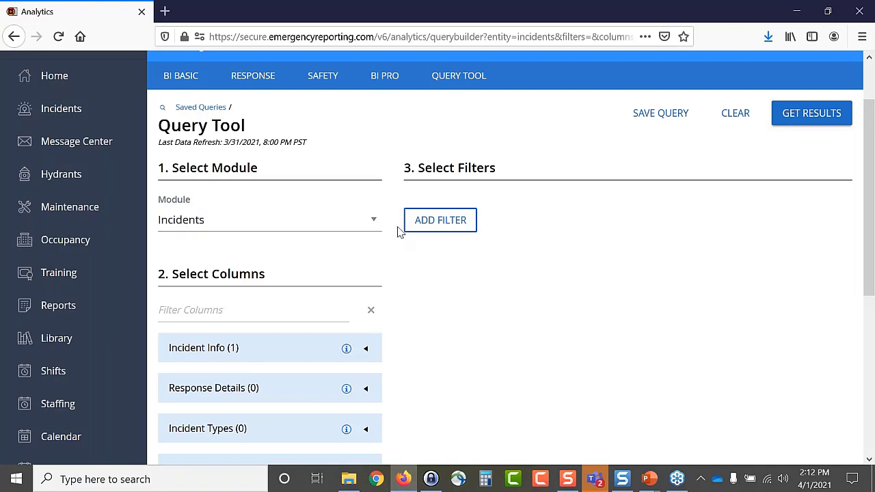
click(370, 223)
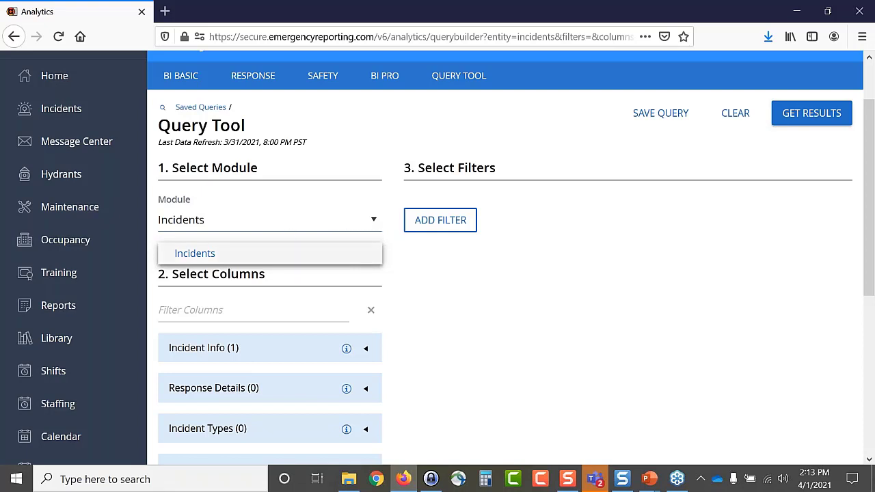
click(441, 282)
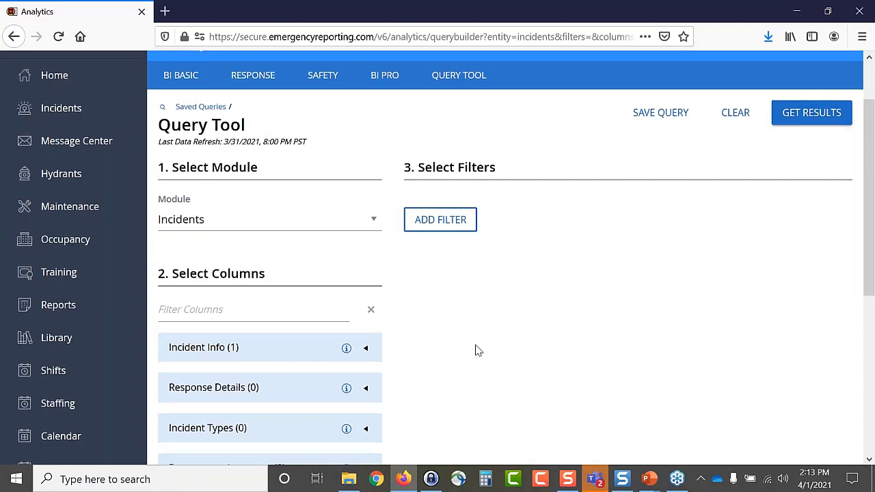
scroll(479, 350, down, 2)
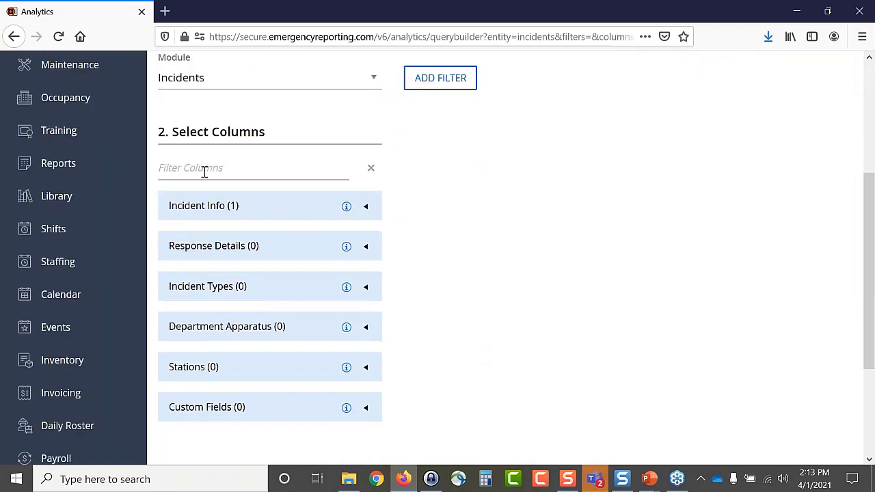
click(199, 166)
text(staio)
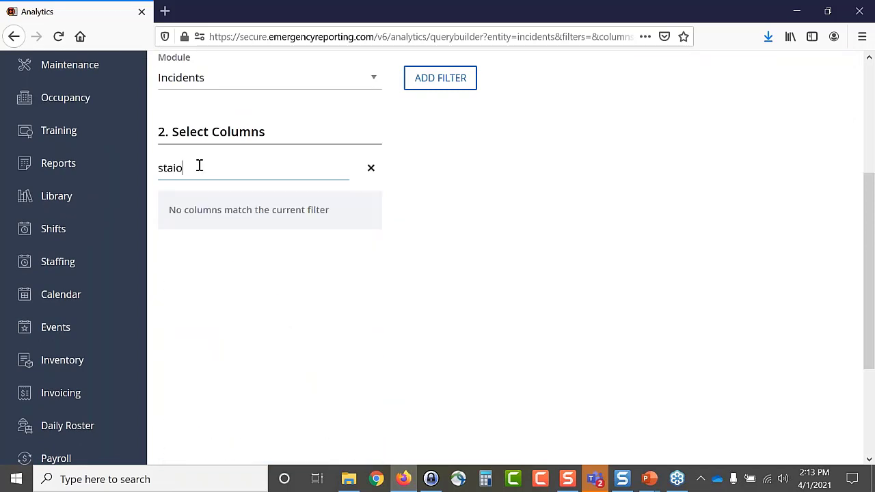
key(BackSpace)
key(BackSpace)
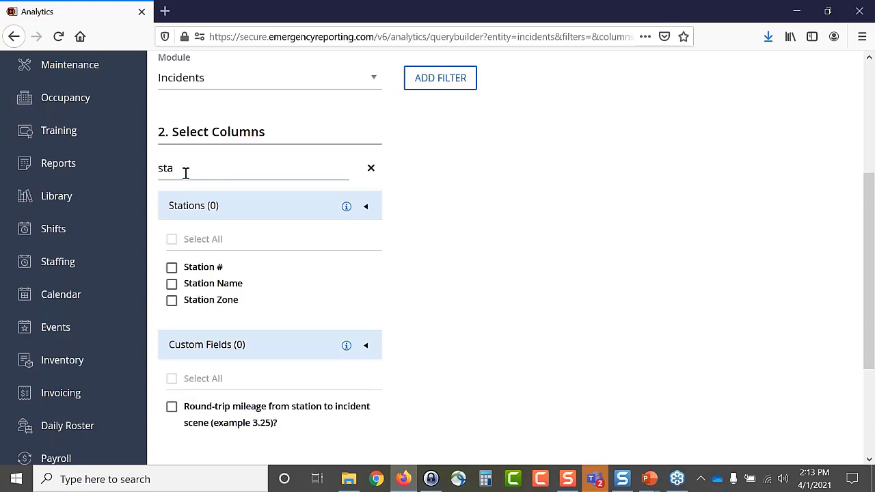
click(372, 168)
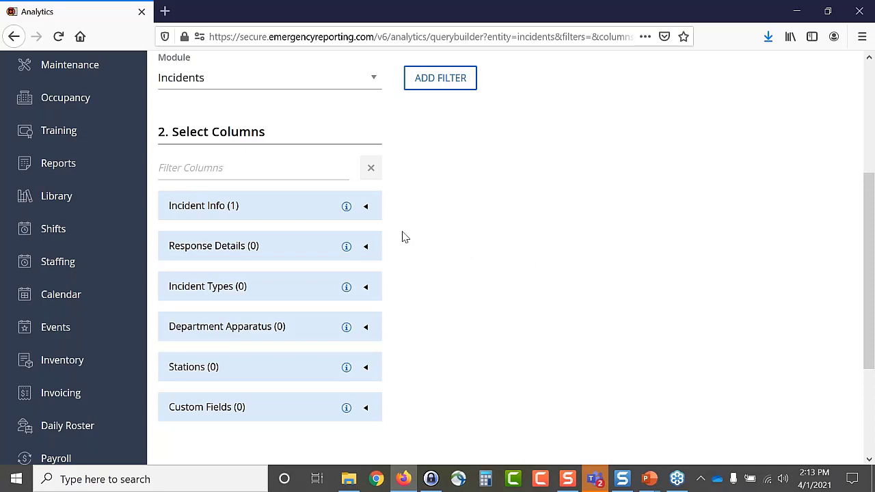
- Select all seven Incident Info columns, including Run Number, Incident Date and Complete
click(367, 207)
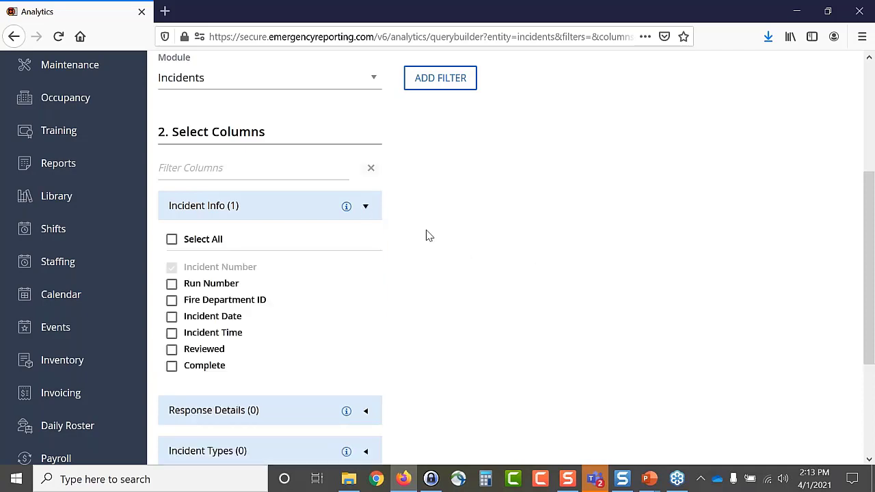
scroll(325, 238, down, 2)
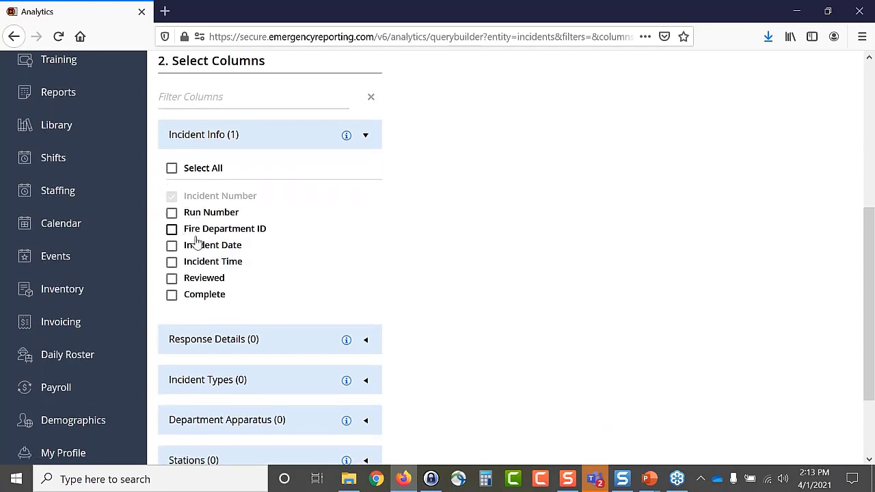
click(172, 171)
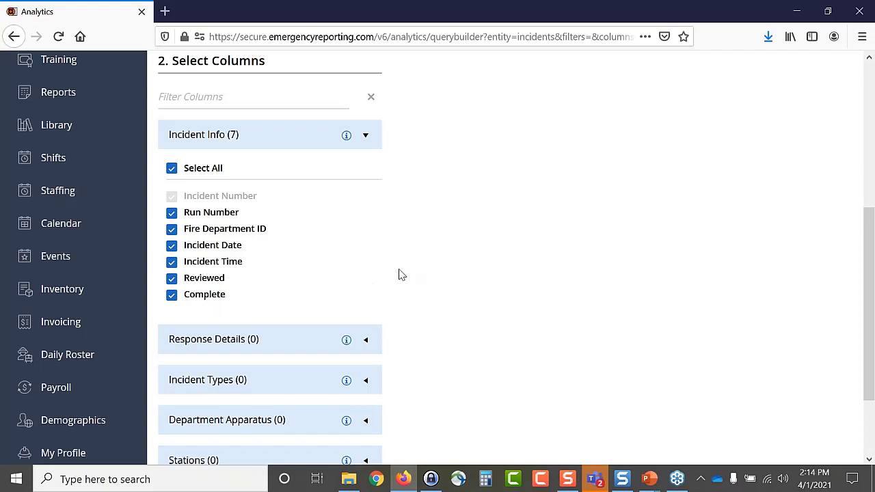
scroll(422, 272, down, 2)
scroll(397, 219, up, 2)
click(366, 137)
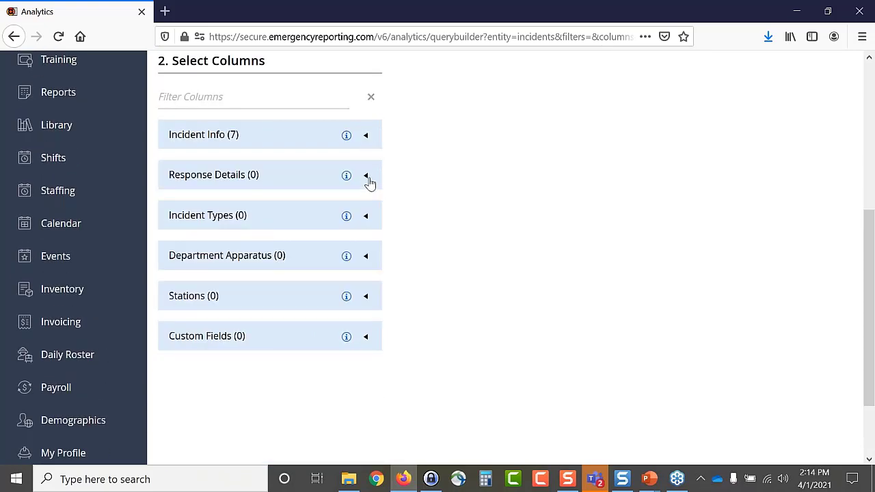
- Add the Response Details columns Incident City and Aid Given Or Received to the query
click(369, 179)
scroll(399, 210, down, 2)
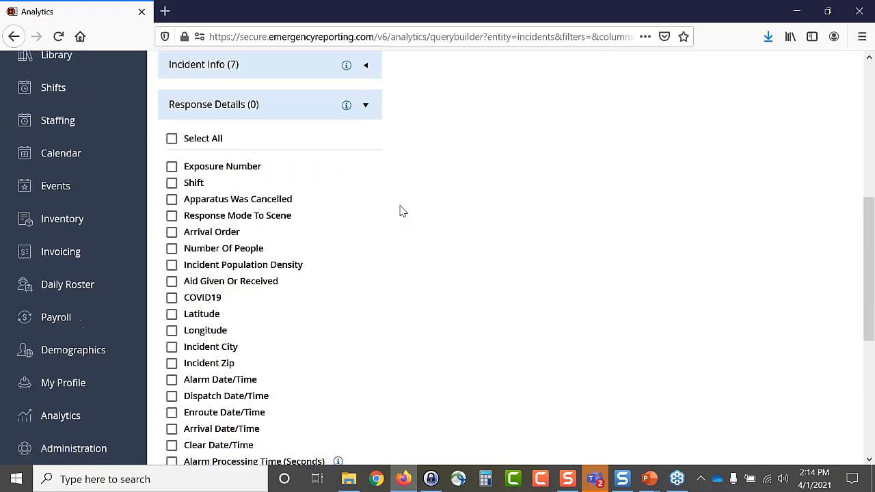
scroll(400, 212, down, 2)
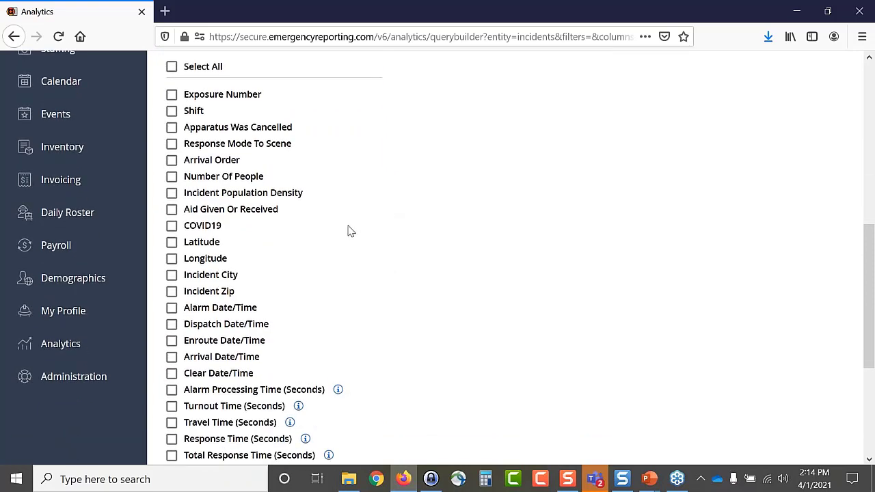
scroll(348, 231, down, 2)
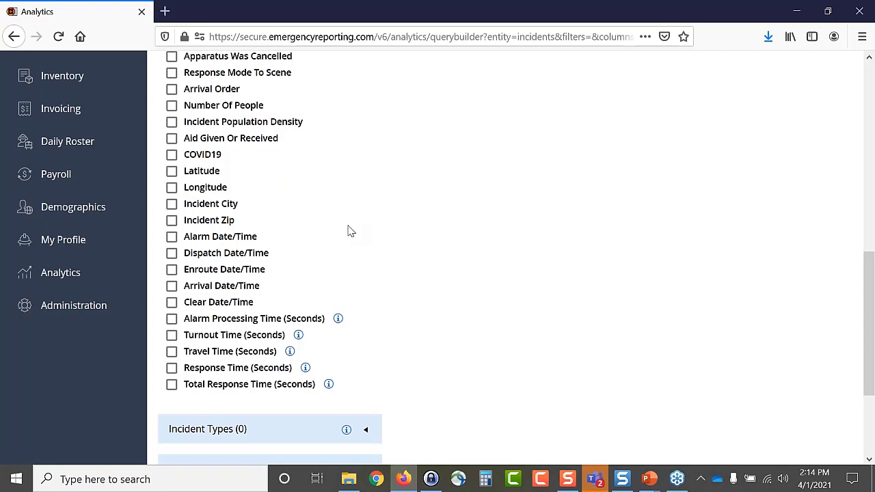
scroll(348, 232, up, 2)
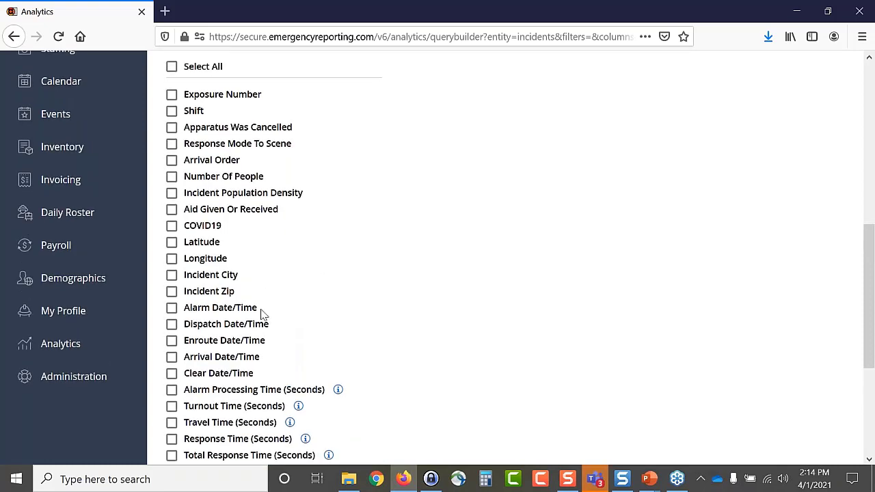
click(172, 274)
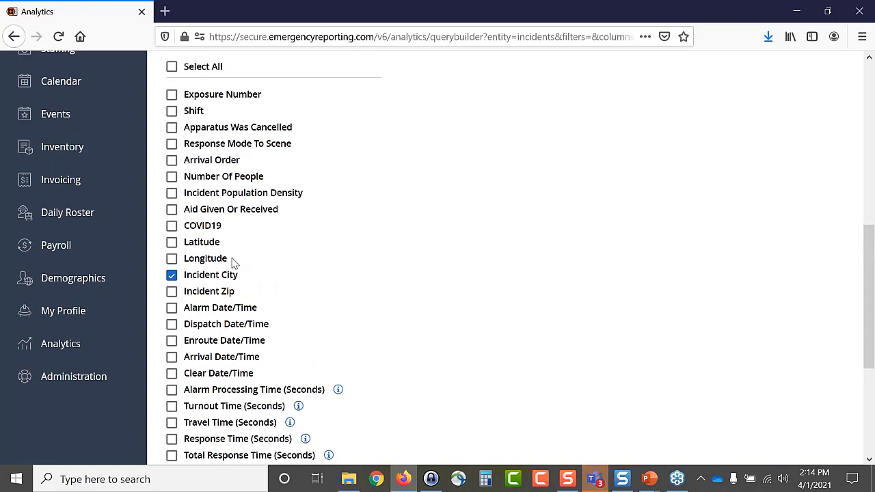
click(172, 209)
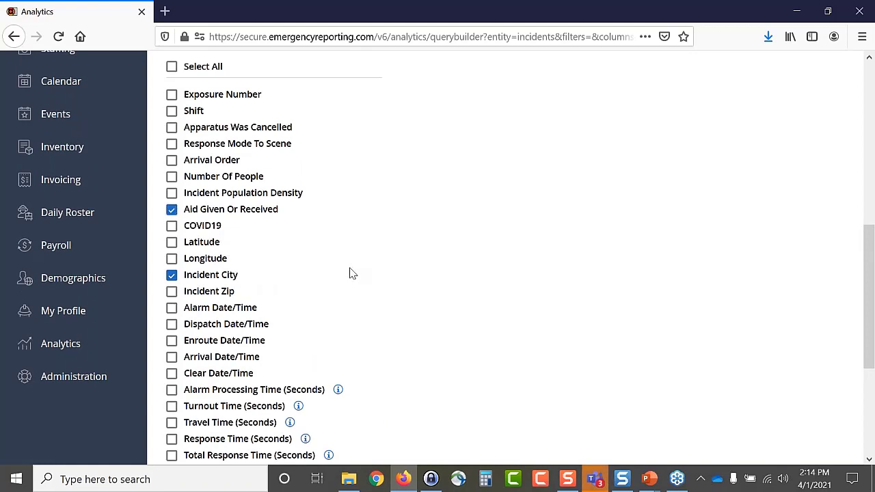
scroll(327, 262, up, 2)
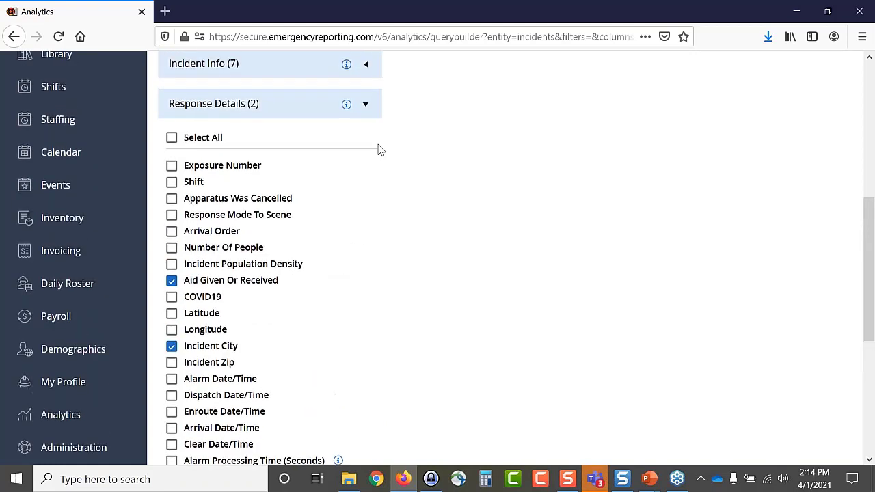
click(366, 106)
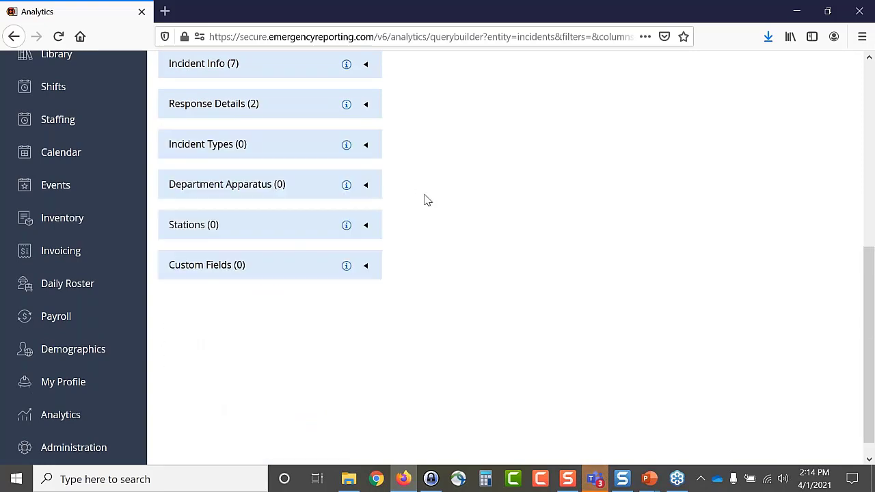
- Add all four Incident Types columns to the query
click(365, 145)
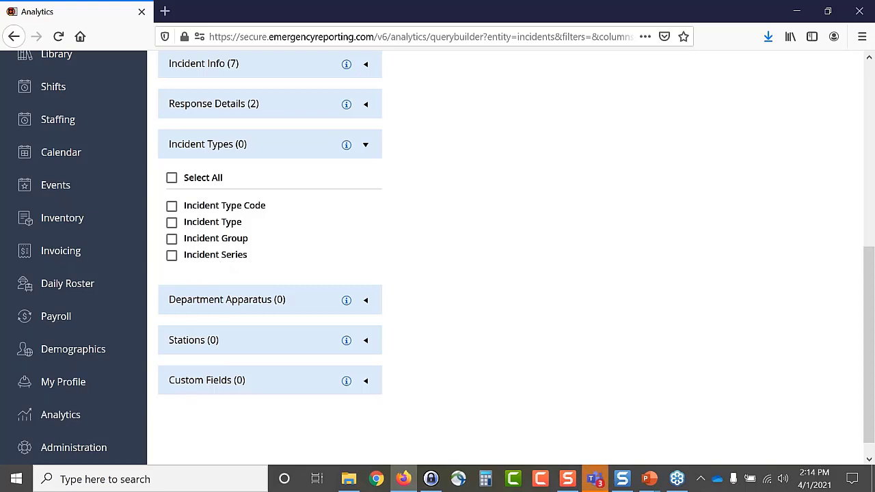
click(172, 178)
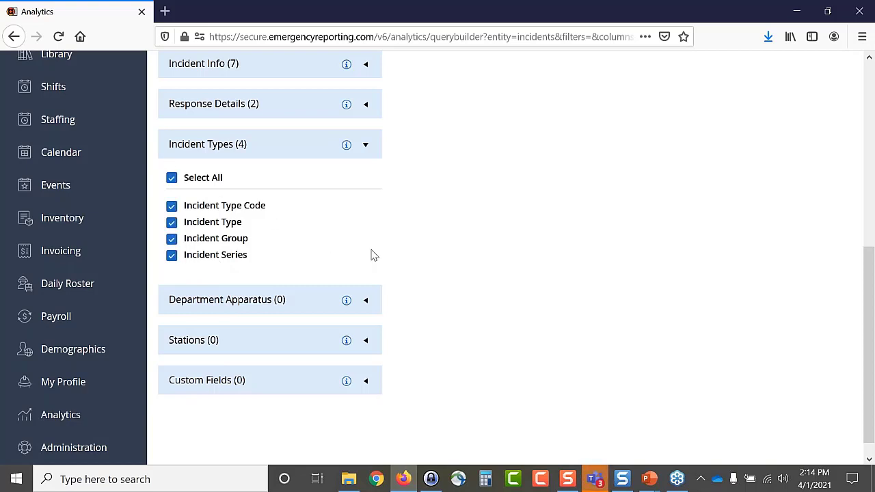
click(365, 145)
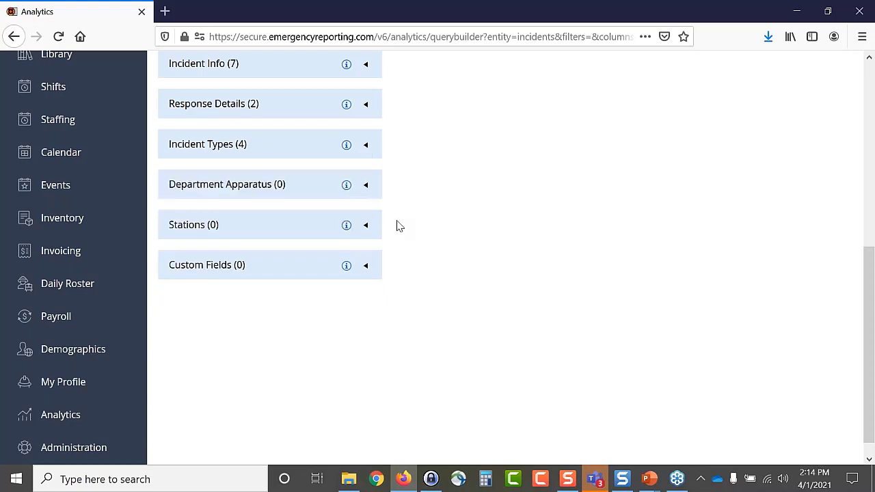
- Add an apparatus type column and Department Apparatus Name from Department Apparatus
click(368, 195)
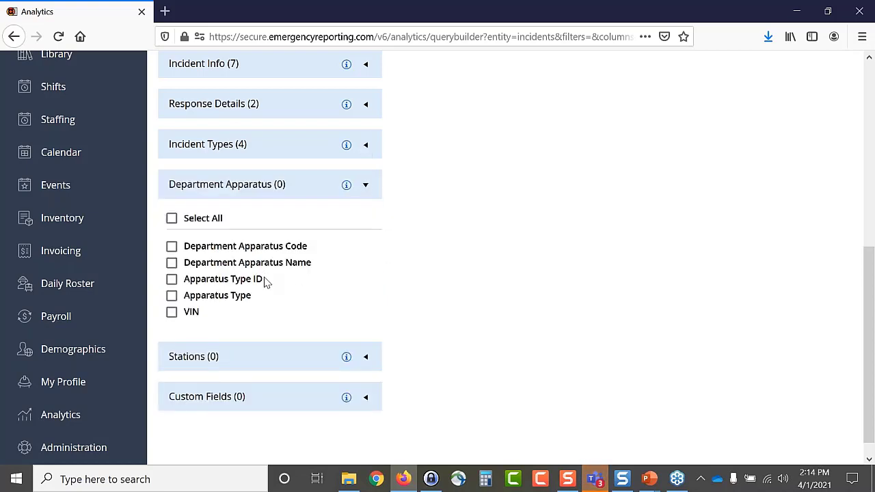
click(173, 284)
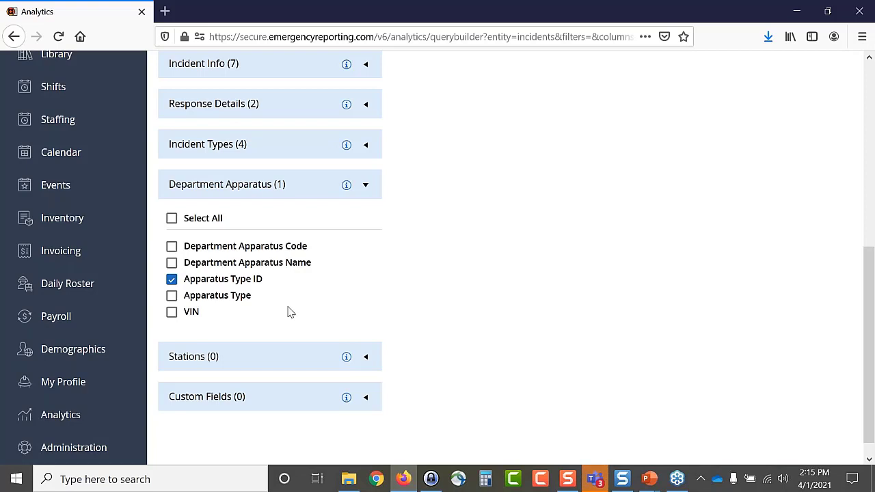
click(171, 263)
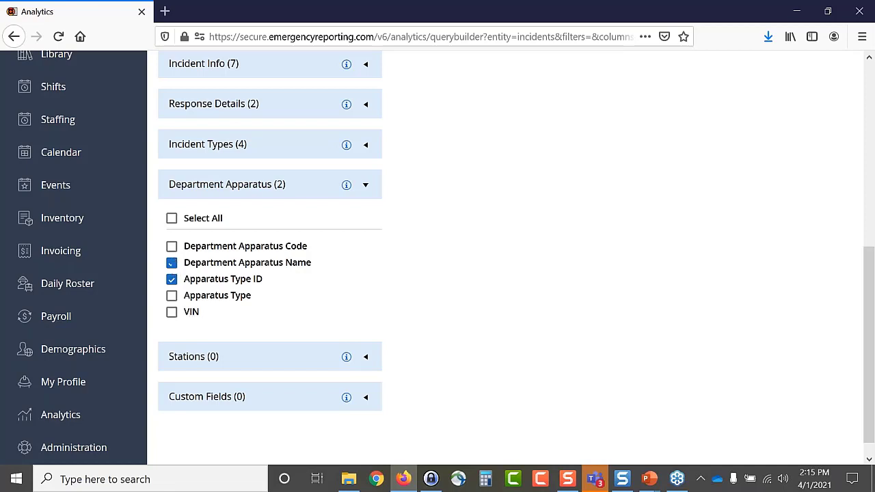
click(366, 189)
- Add the Station Name column from the Stations group
click(367, 227)
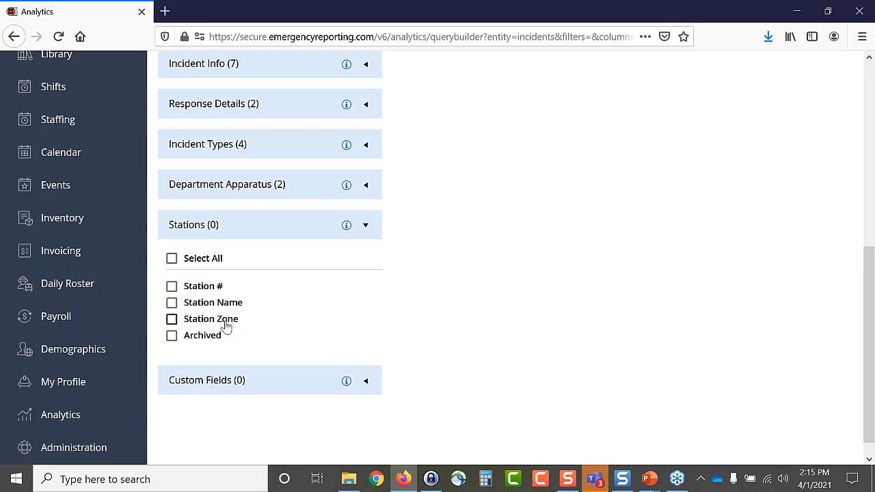
click(172, 303)
click(365, 228)
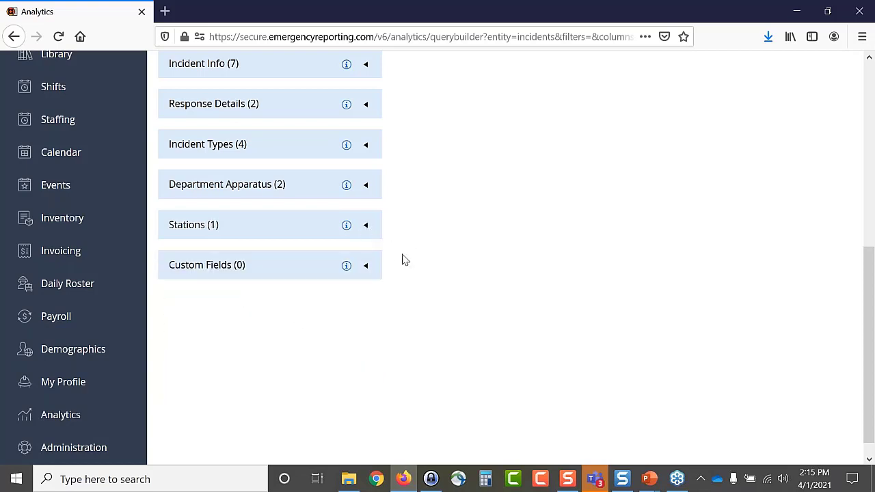
- Add the custom field 'Round-trip mileage from station to incident scene' and return to the filters
click(368, 268)
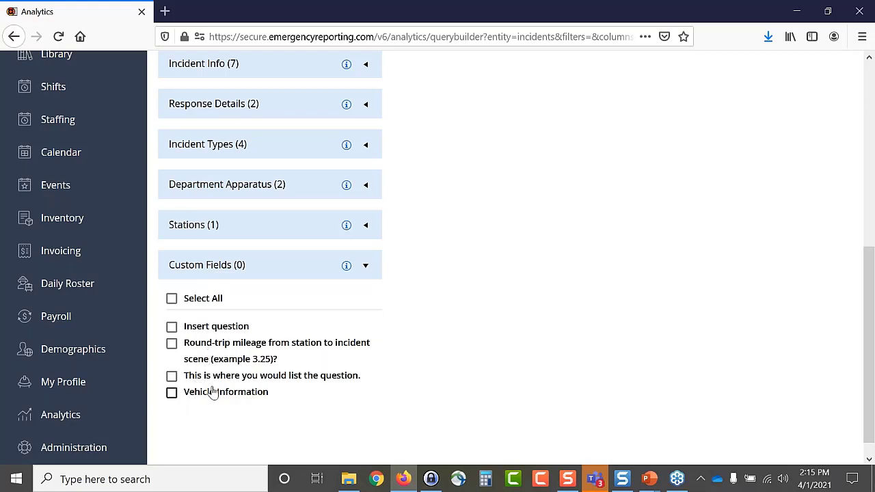
click(171, 345)
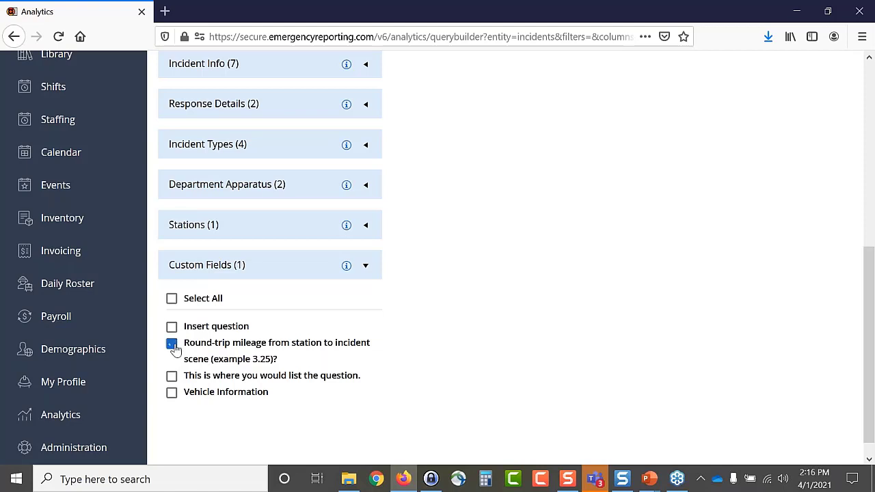
click(368, 267)
scroll(444, 338, up, 3)
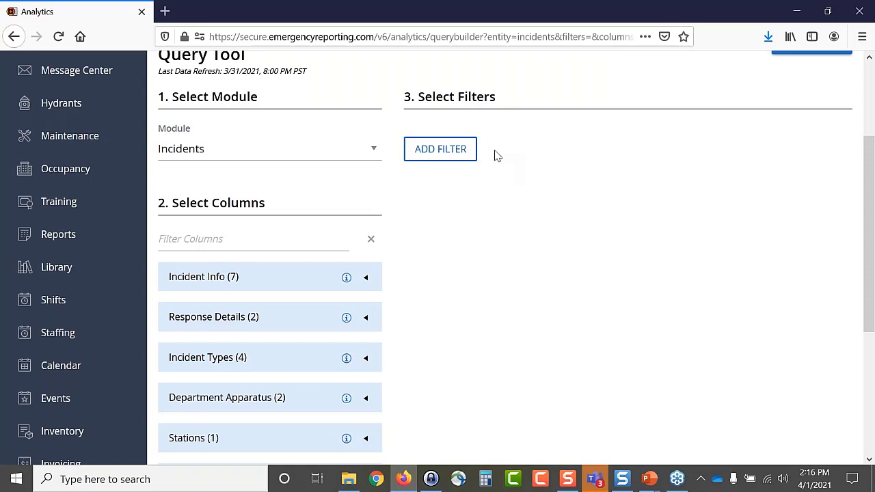
- Add a filter limiting Incident Date to the Last Year
click(448, 156)
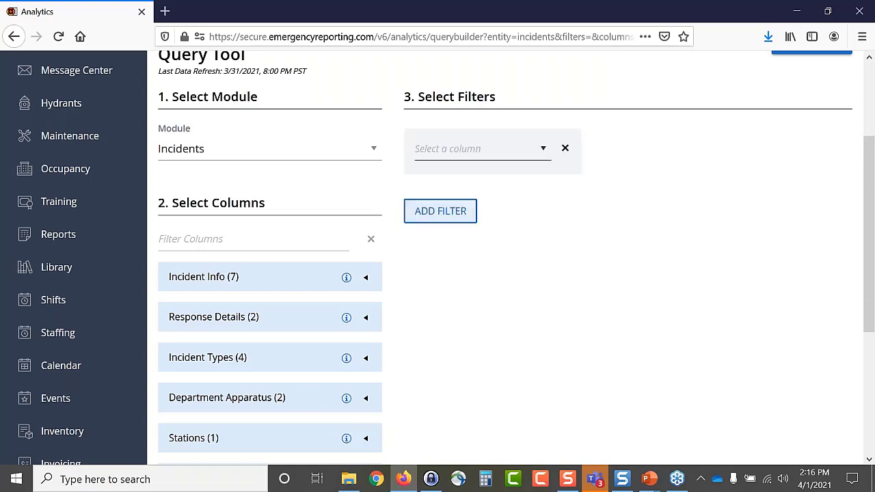
click(542, 157)
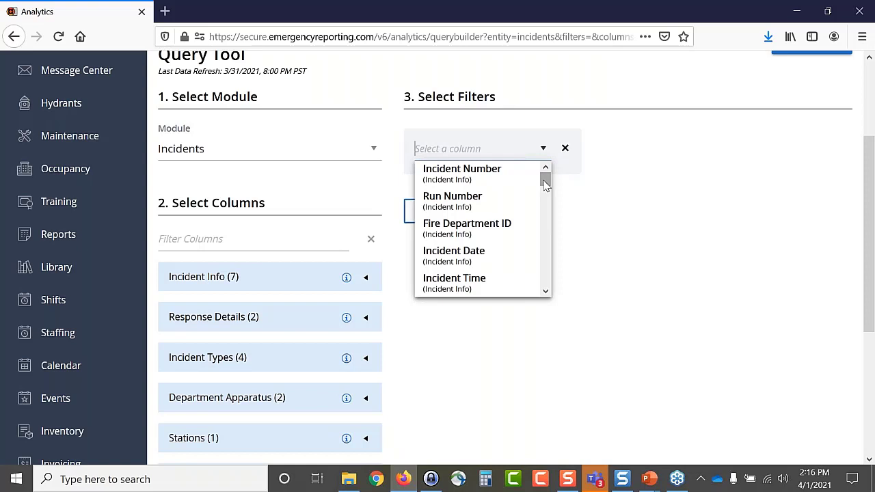
mouse_move(545, 183)
mouse_down()
mouse_move(542, 292)
mouse_move(545, 177)
mouse_up()
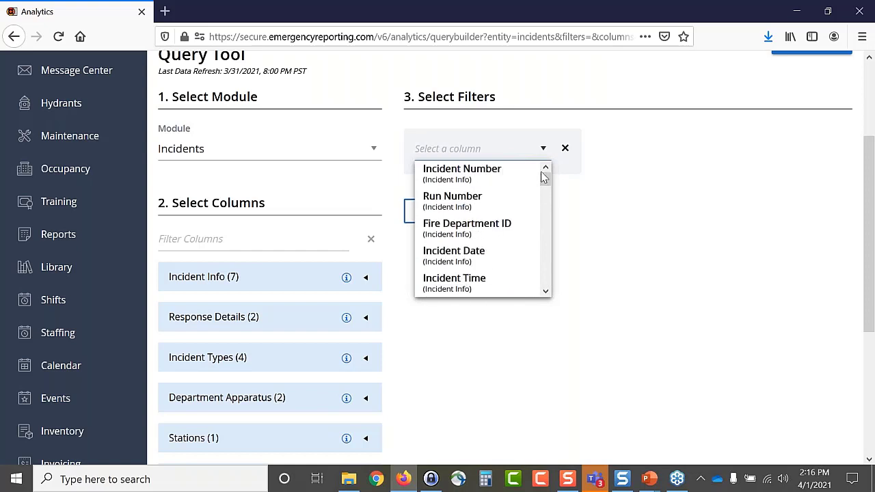
click(463, 254)
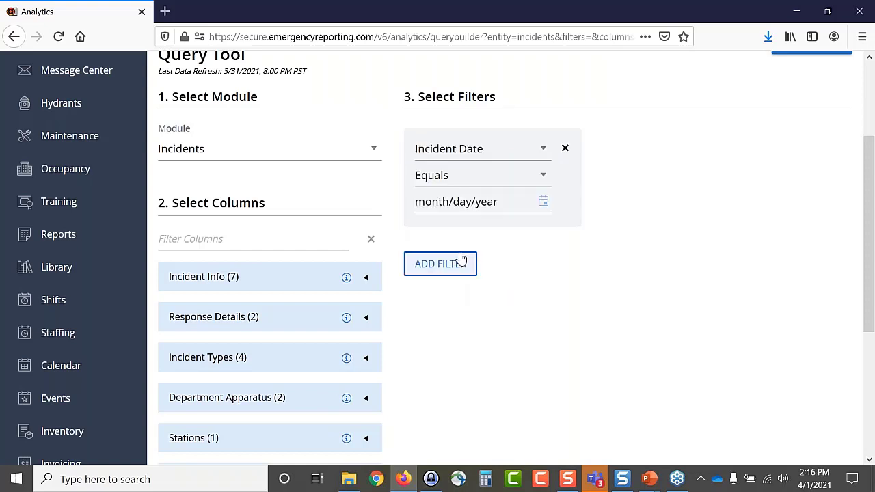
click(543, 176)
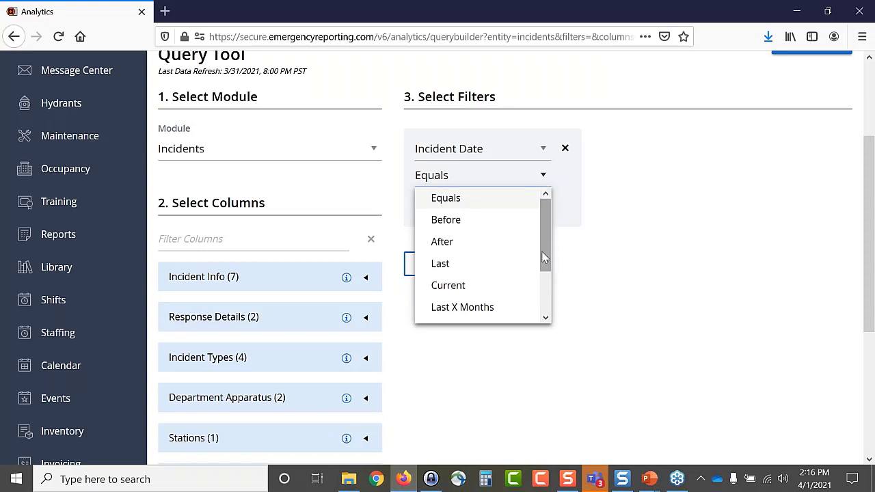
drag(546, 273, 548, 310)
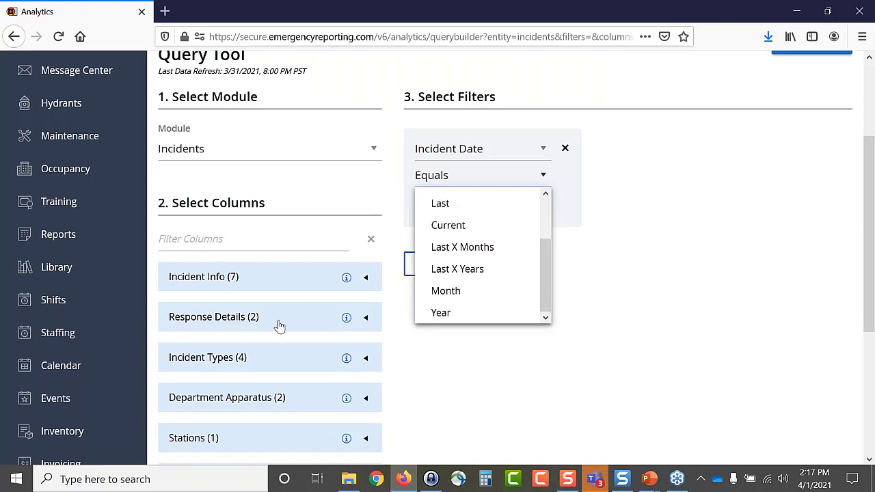
click(439, 202)
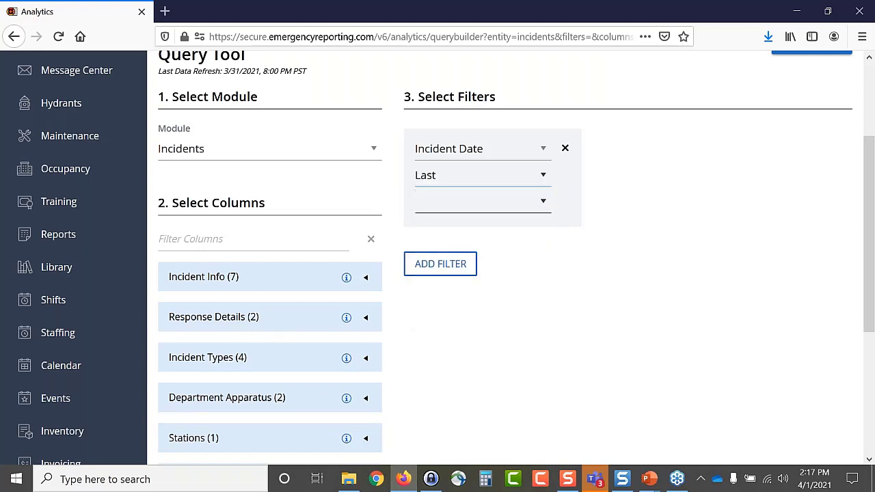
click(545, 202)
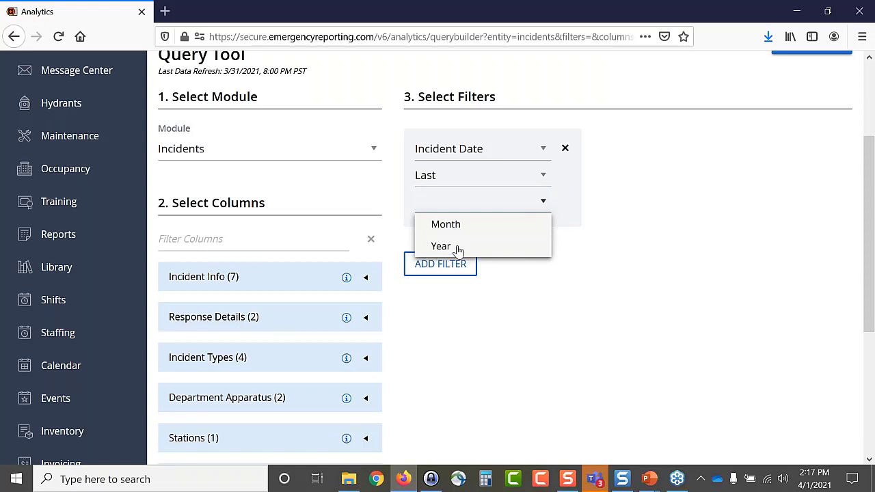
click(457, 249)
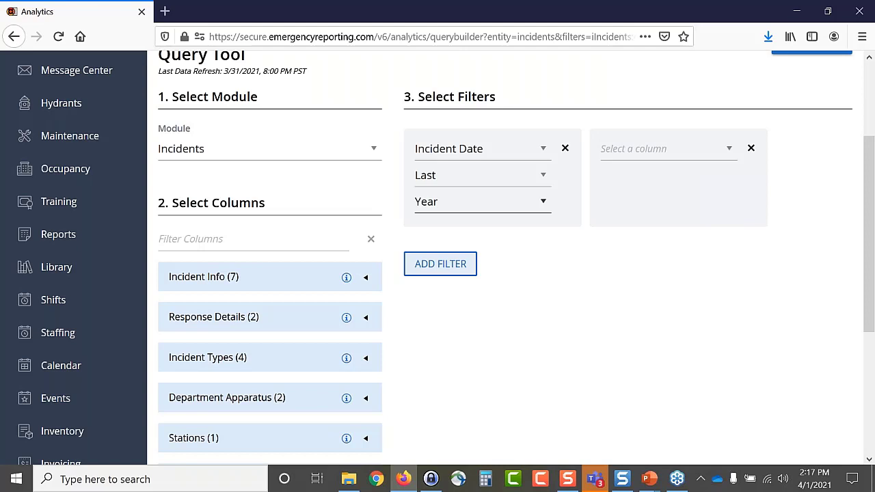
- Delete the empty second filter box
click(751, 149)
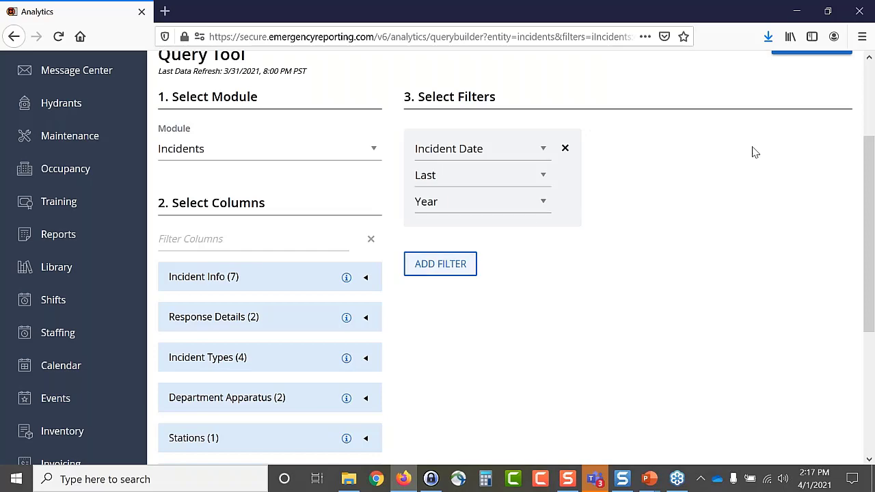
scroll(624, 292, up, 3)
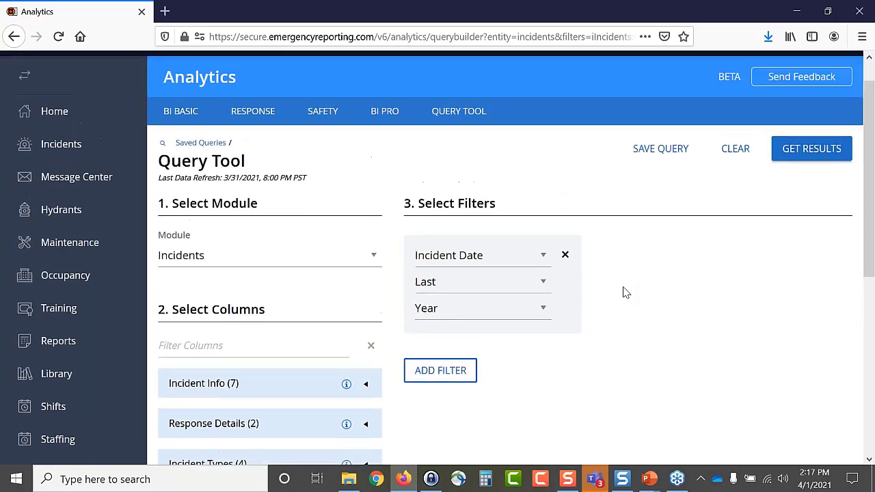
scroll(625, 291, down, 2)
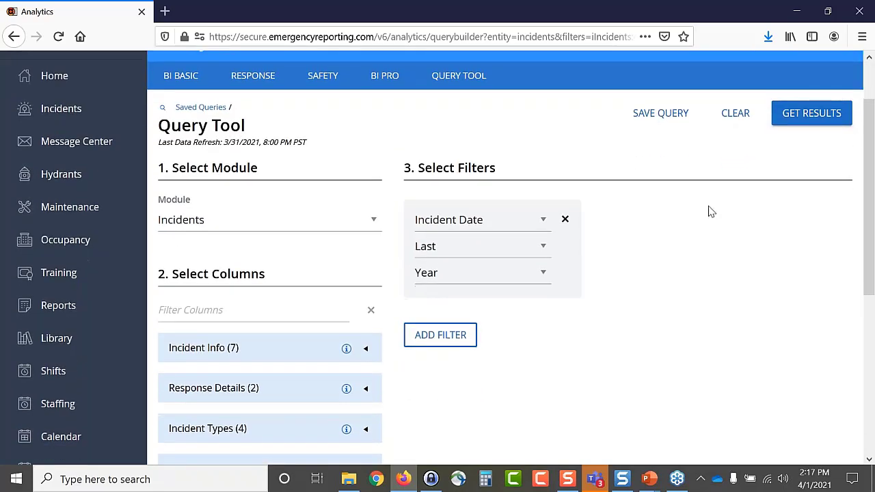
- Get the results and scroll the Data Preview's top 200 incidents across all columns
click(811, 116)
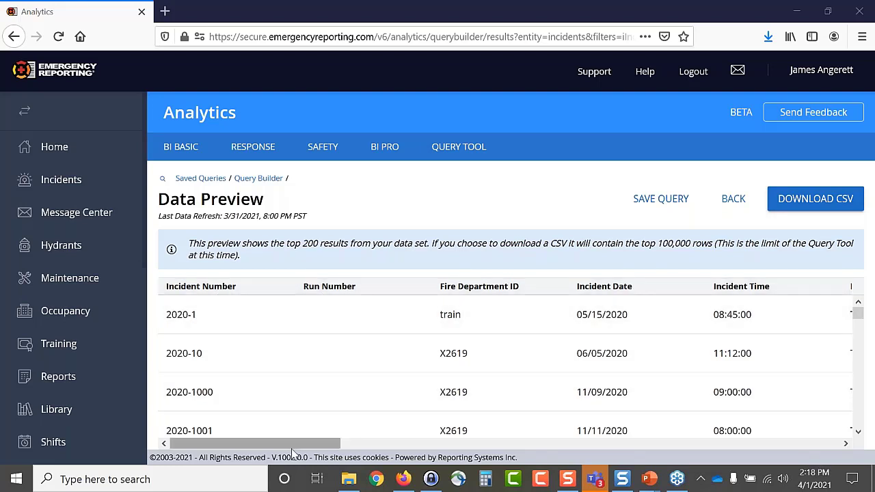
drag(295, 449, 427, 452)
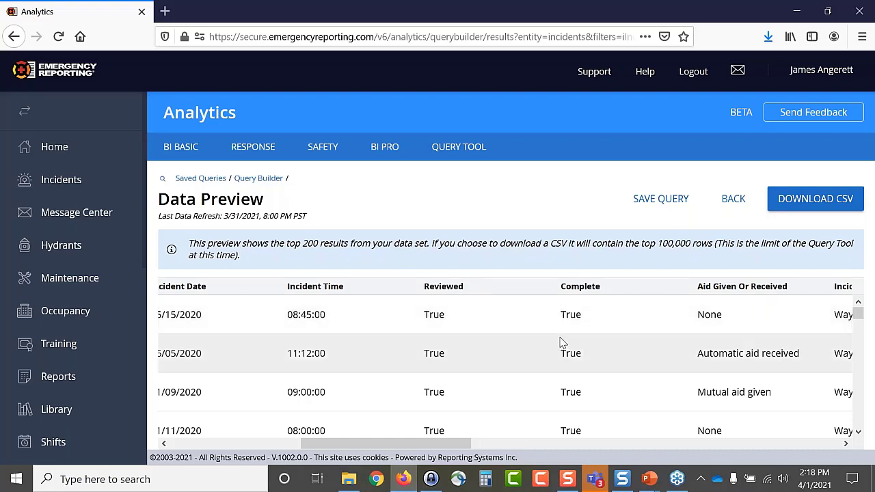
scroll(538, 348, down, 4)
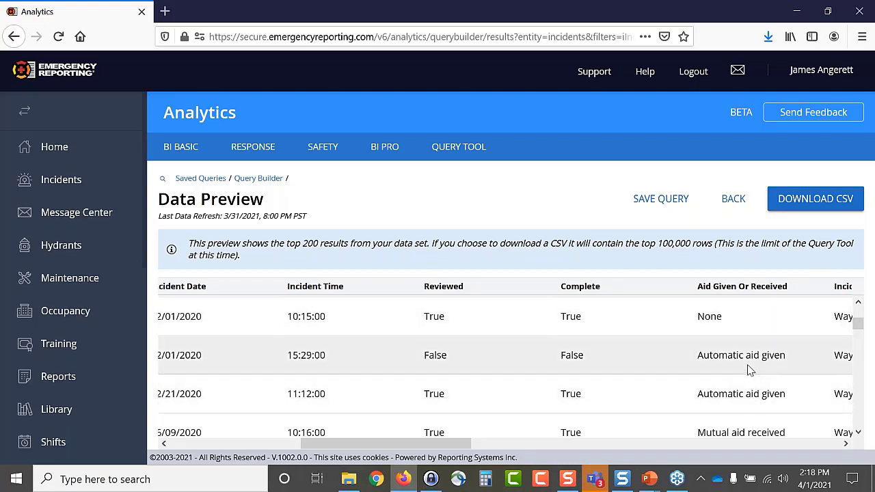
drag(460, 450, 633, 460)
scroll(623, 352, up, 2)
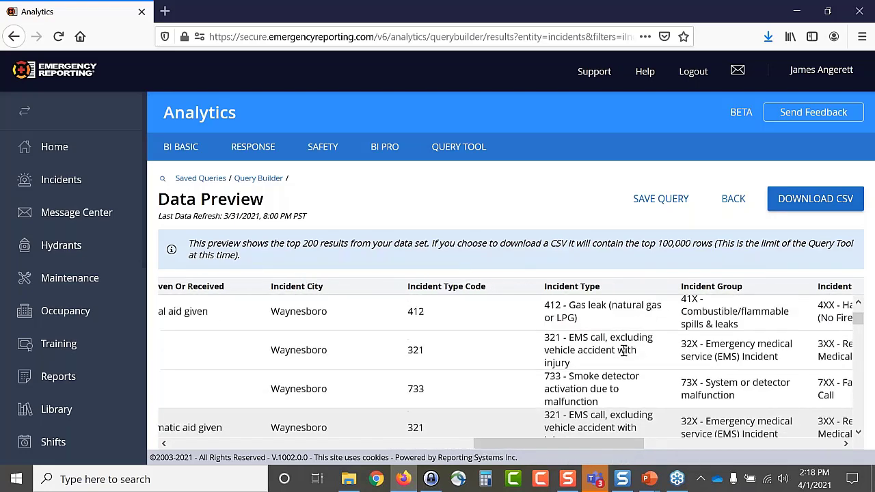
scroll(623, 352, up, 2)
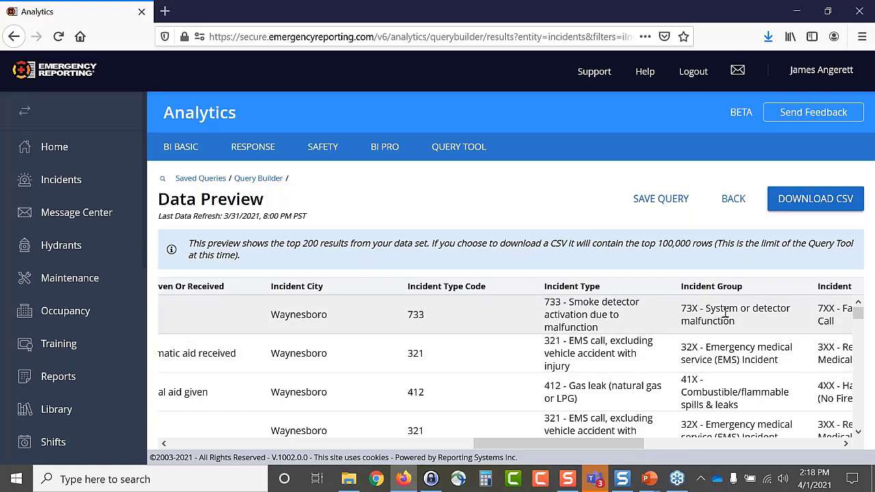
drag(643, 446, 261, 461)
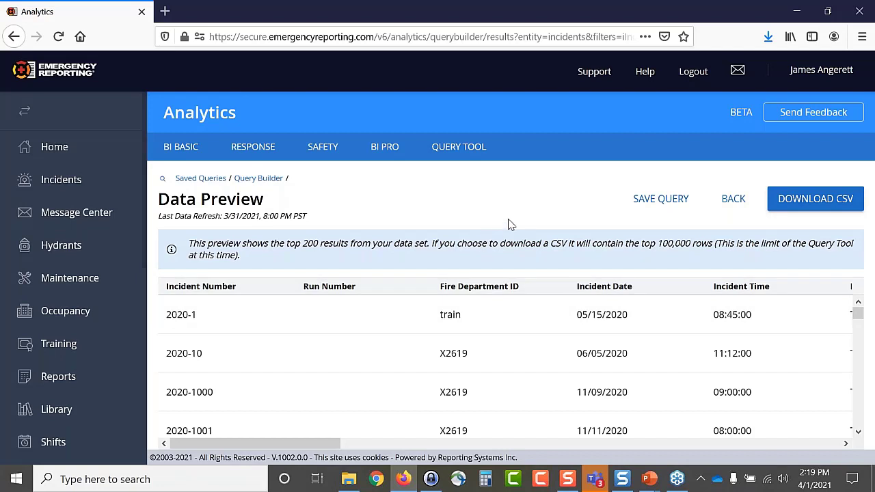
- Save the query as 'VT Example' with description 'Used during VT', shared with other personnel
click(654, 206)
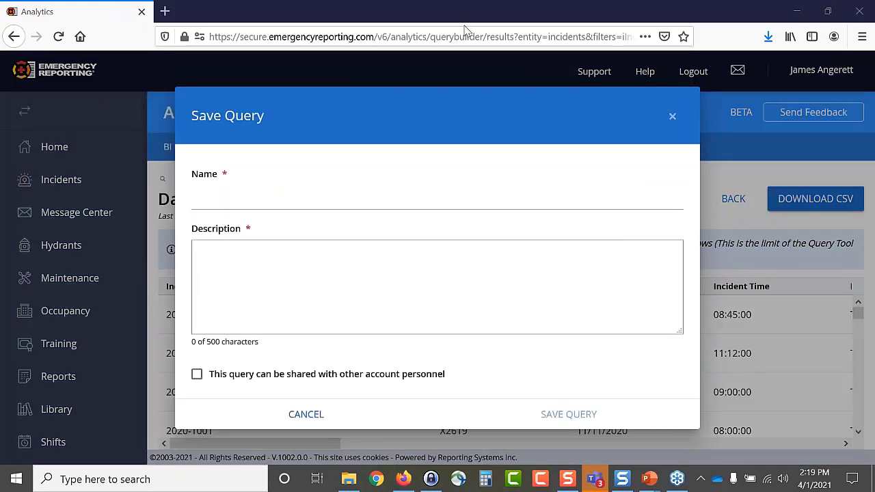
click(223, 194)
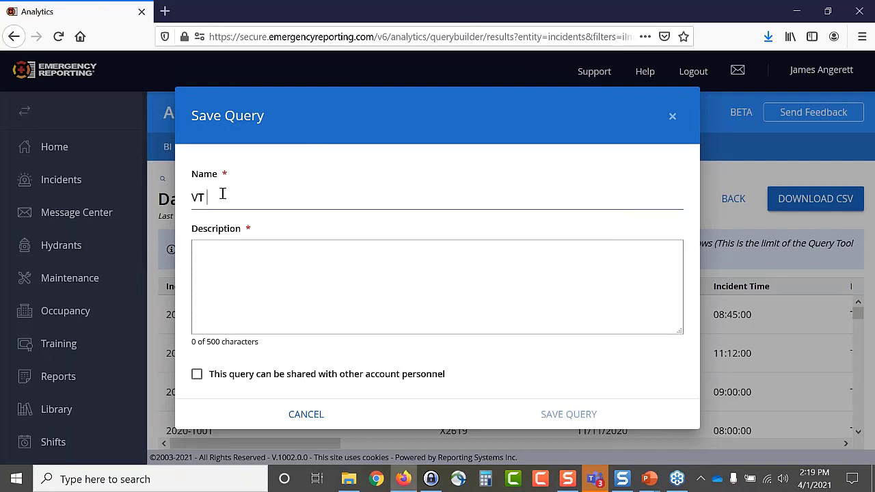
text(VT Example)
click(219, 263)
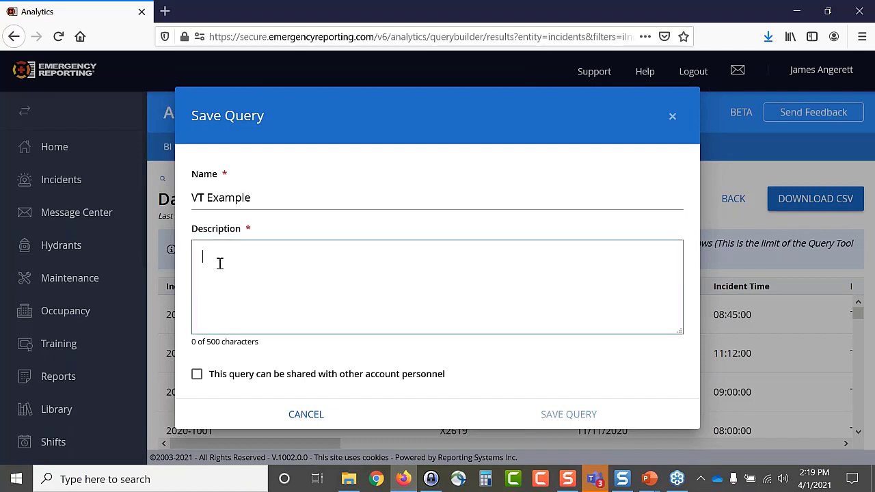
text(Used during VT)
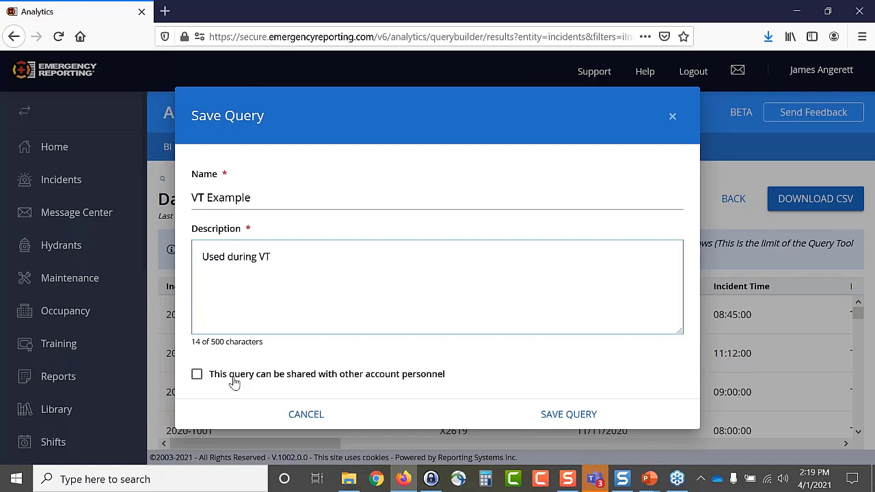
click(197, 376)
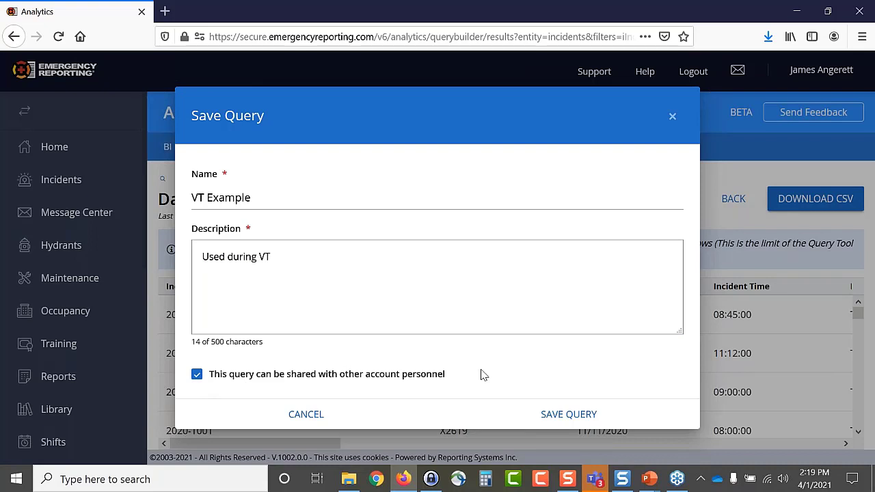
click(562, 418)
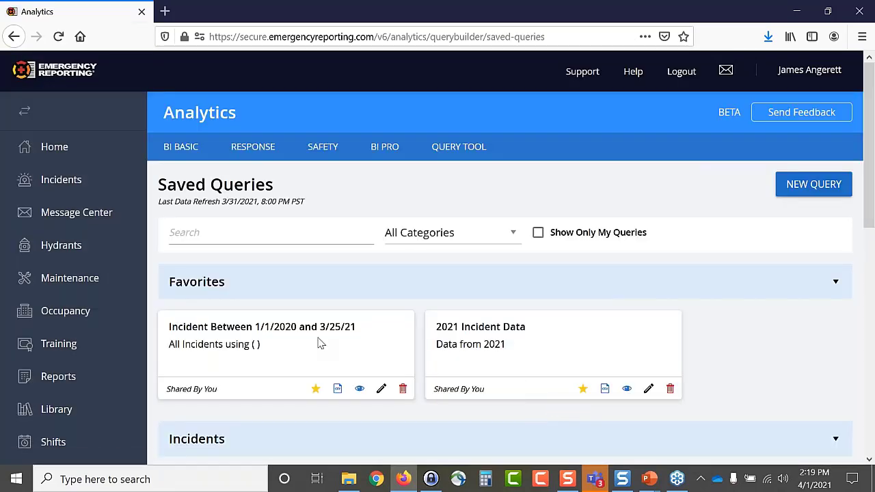
- Open the saved VT Example query from the Saved Queries list in a new tab
scroll(333, 326, down, 3)
scroll(332, 316, down, 5)
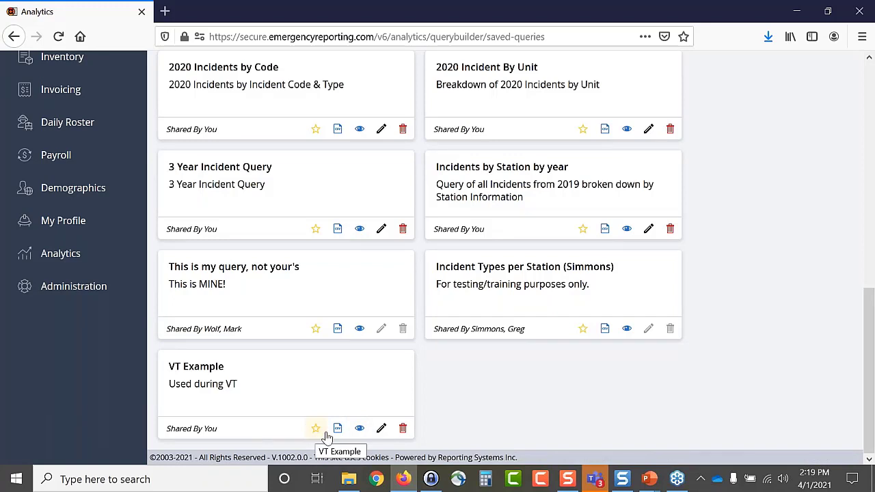
click(360, 430)
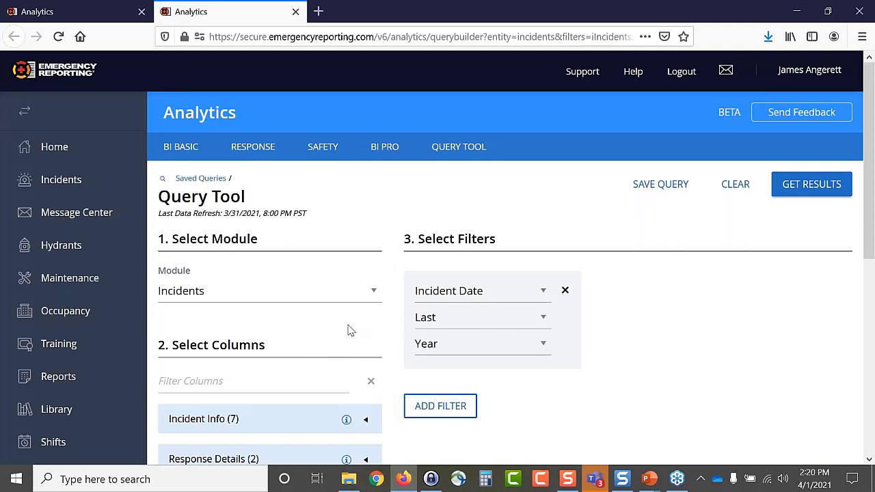
- Uncheck Incident Series in the Incident Types column group, leaving three columns selected
scroll(371, 366, down, 3)
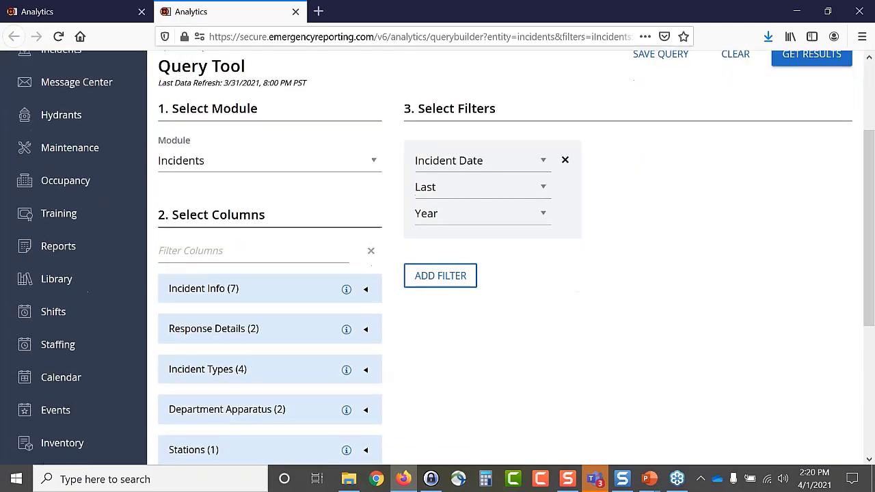
click(365, 358)
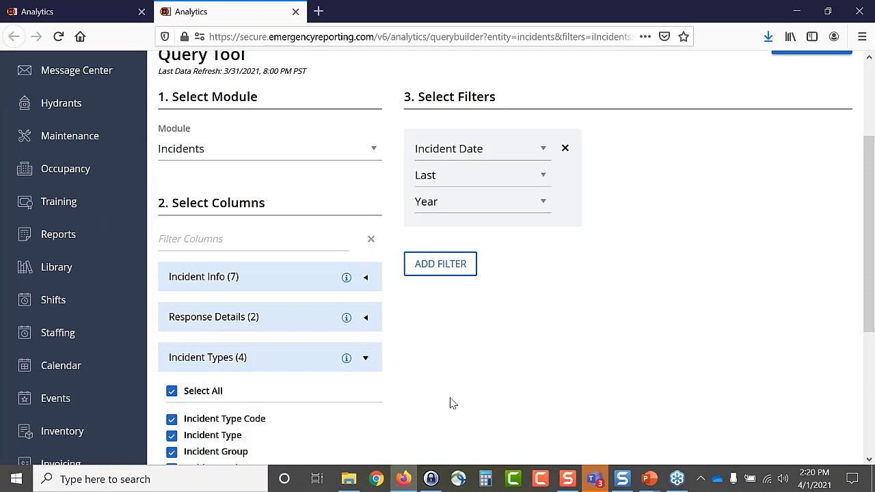
scroll(451, 404, down, 3)
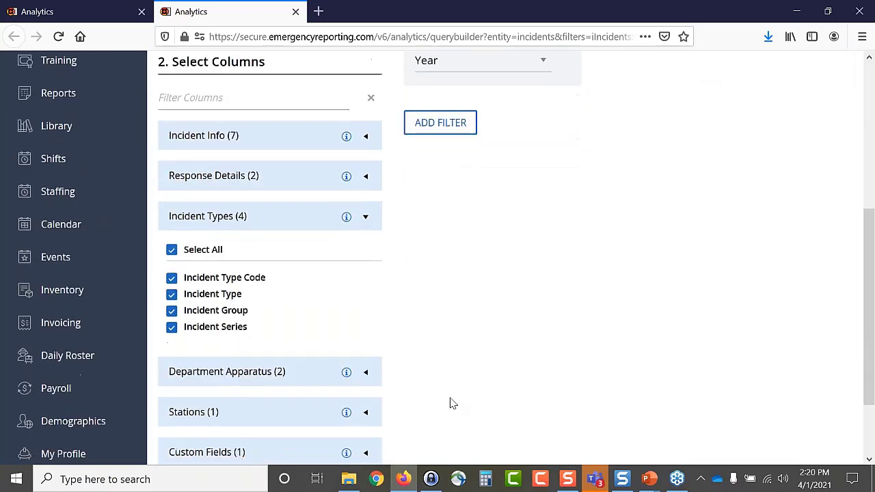
click(171, 327)
scroll(287, 332, up, 3)
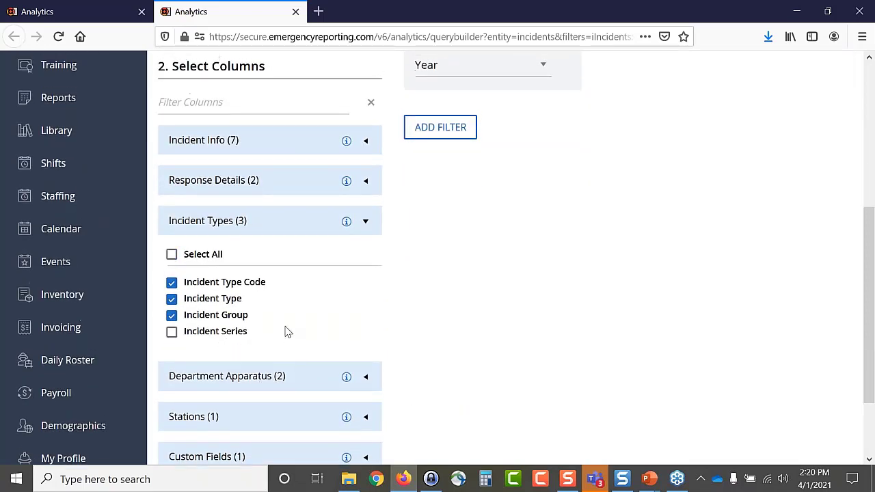
scroll(312, 361, up, 2)
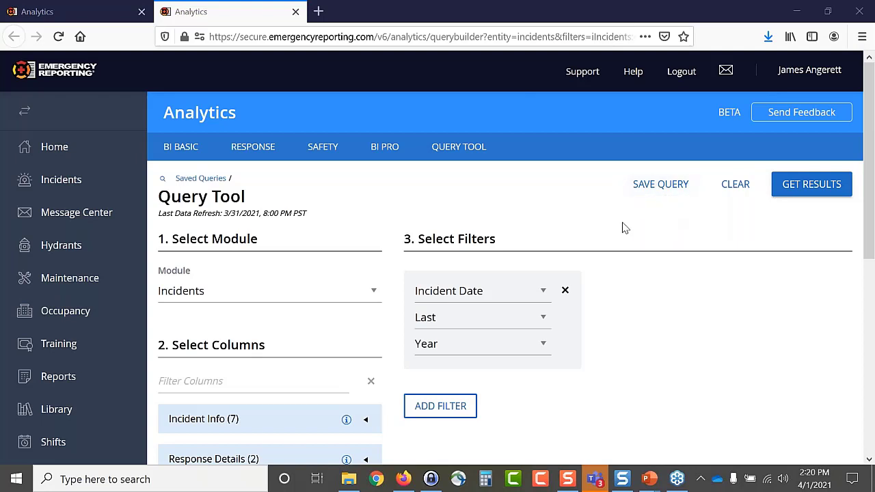
- Preview the updated query results and download them as a CSV file
click(808, 191)
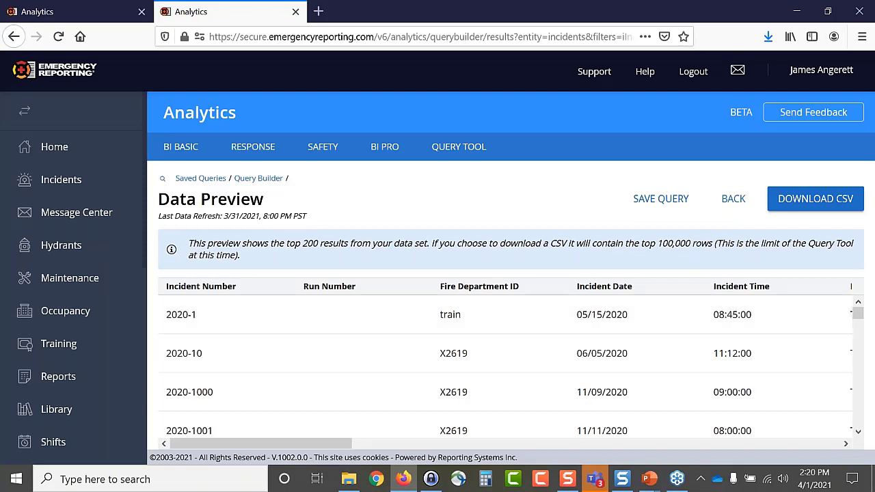
click(819, 208)
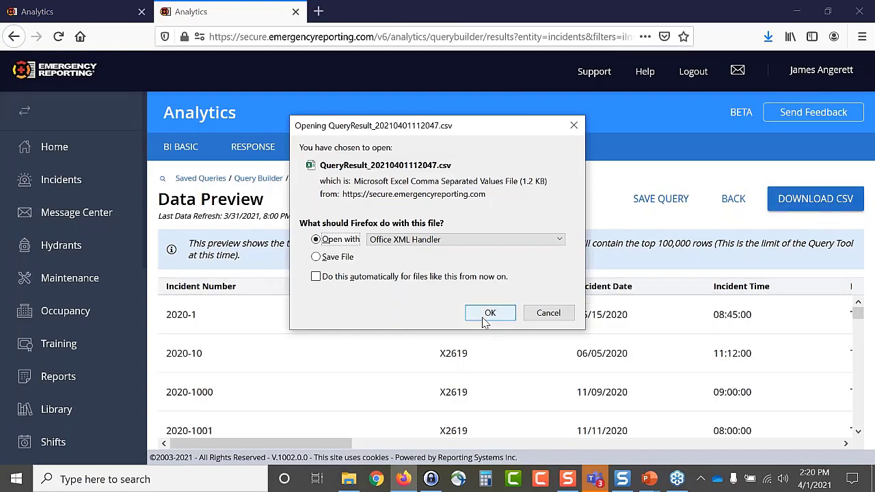
click(490, 319)
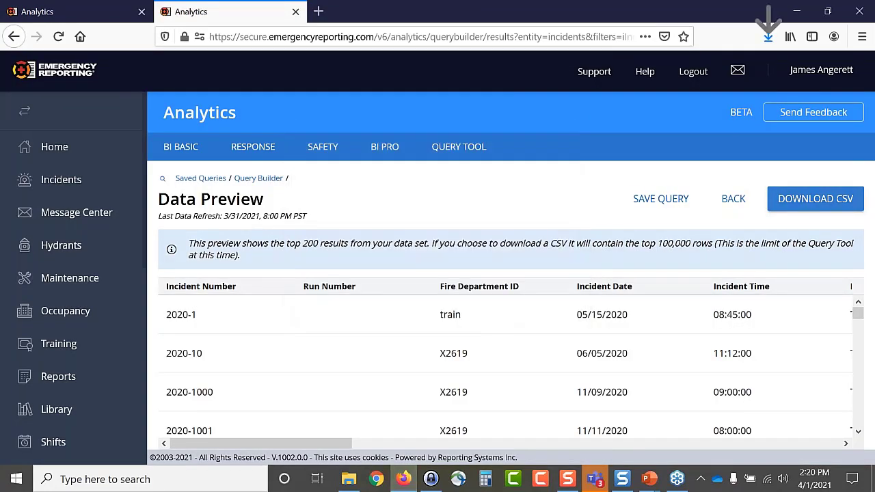
- Open QueryResult_20210401112047.csv in Excel from its download folder
click(768, 37)
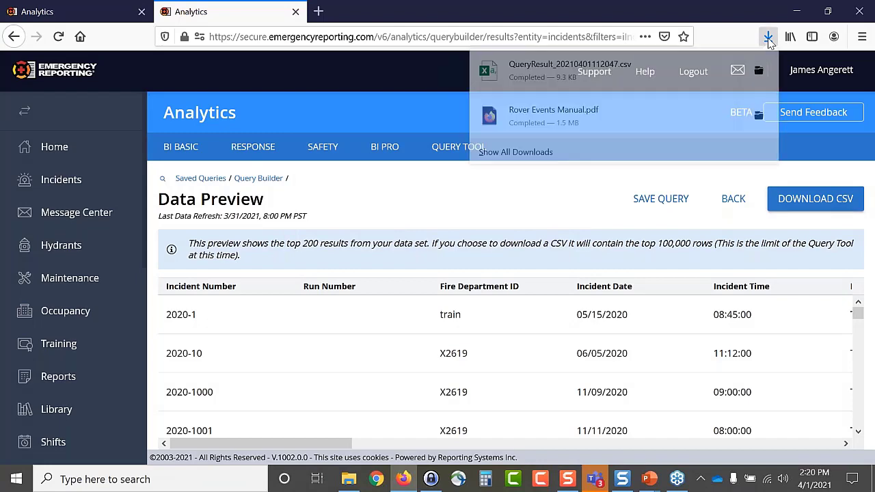
click(762, 74)
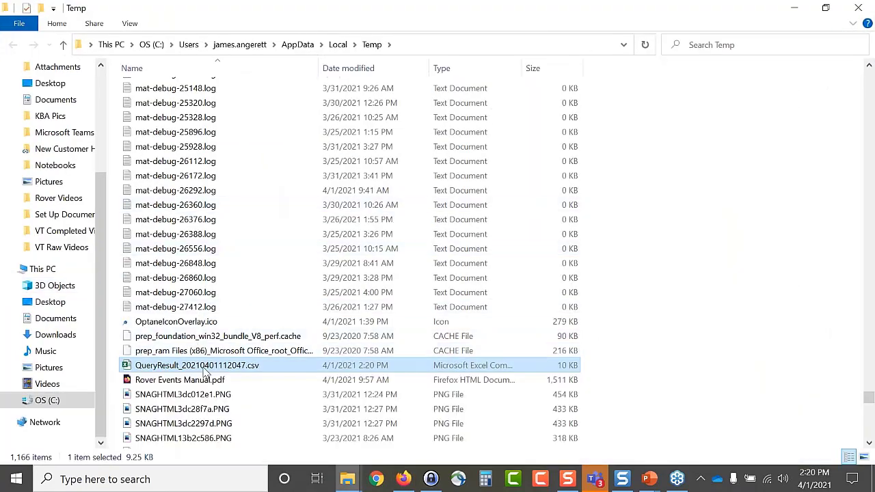
double_click(205, 367)
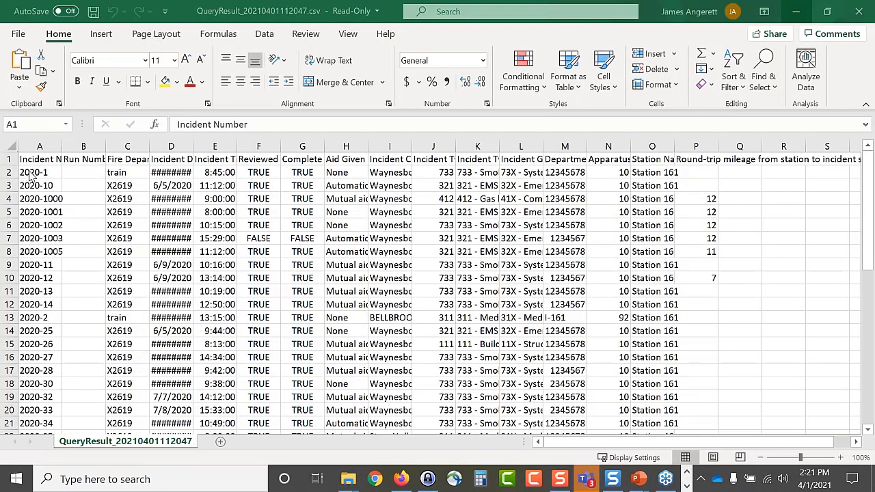
- Format A1:P48 as a light blue banded table with headers
click(31, 174)
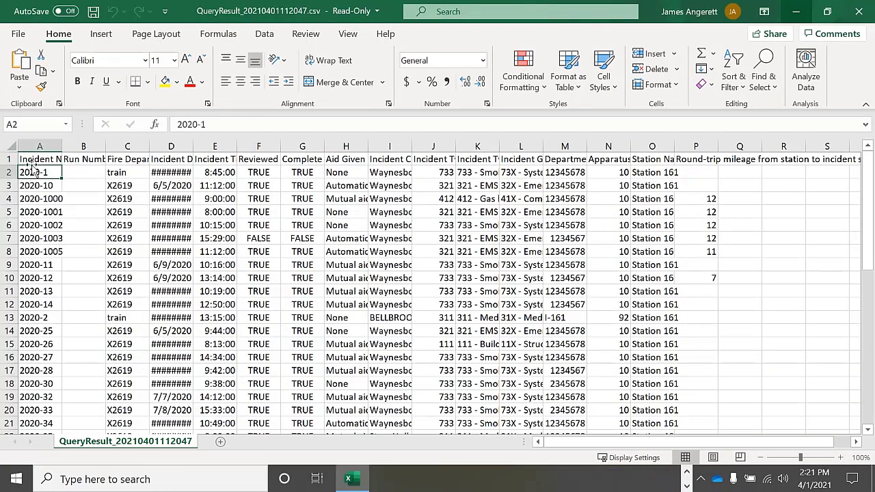
click(31, 161)
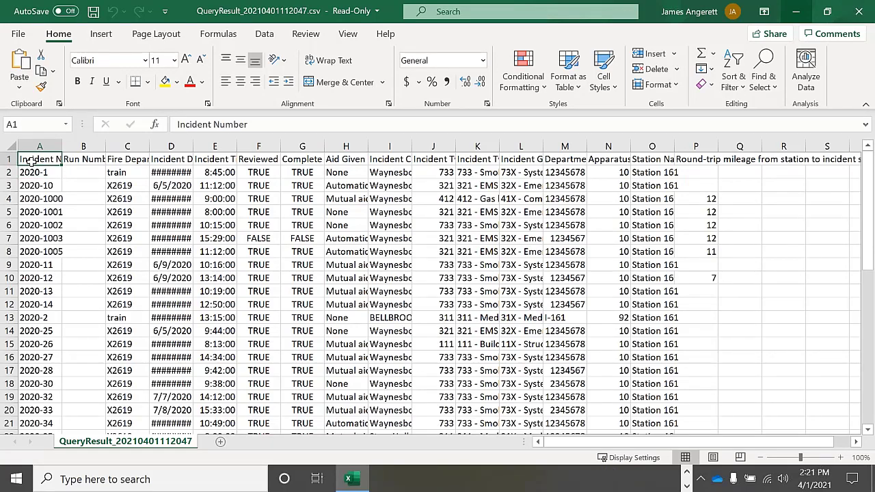
key(ctrl+shift+Right)
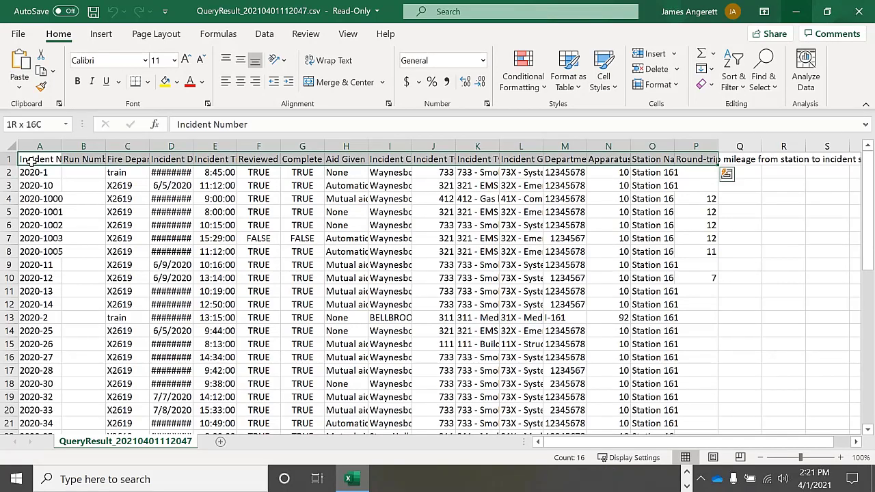
key(ctrl+shift+Down)
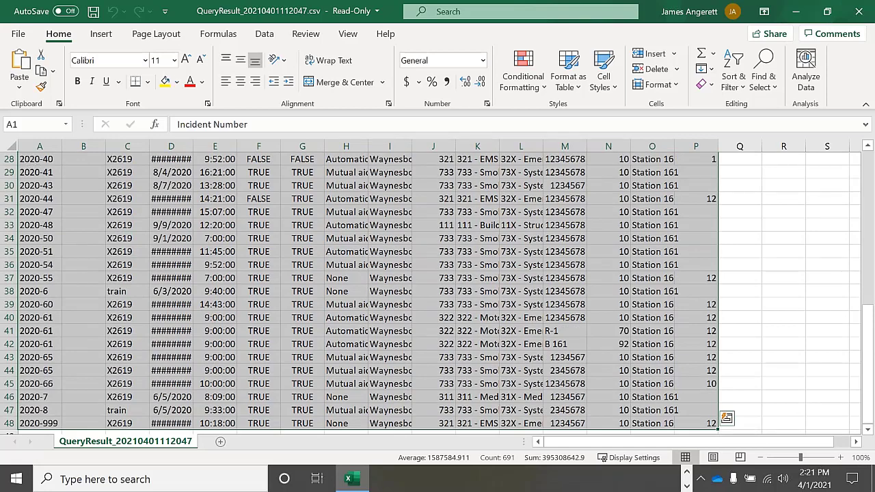
click(569, 77)
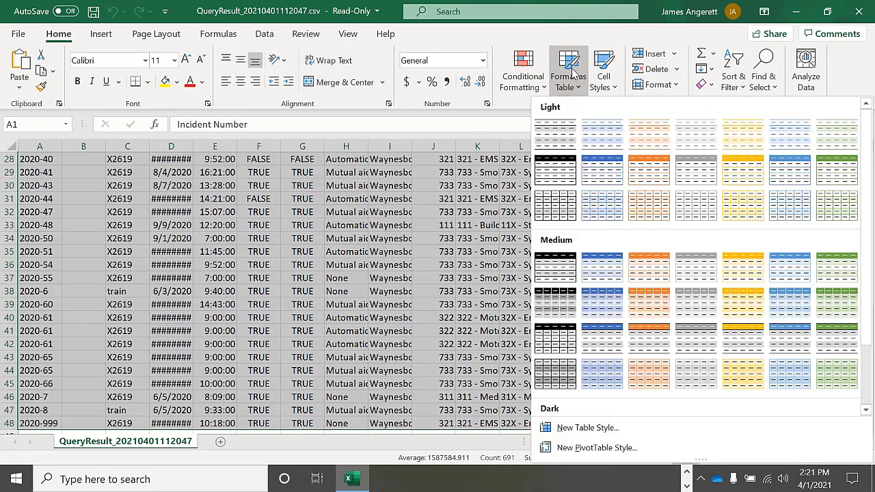
click(597, 177)
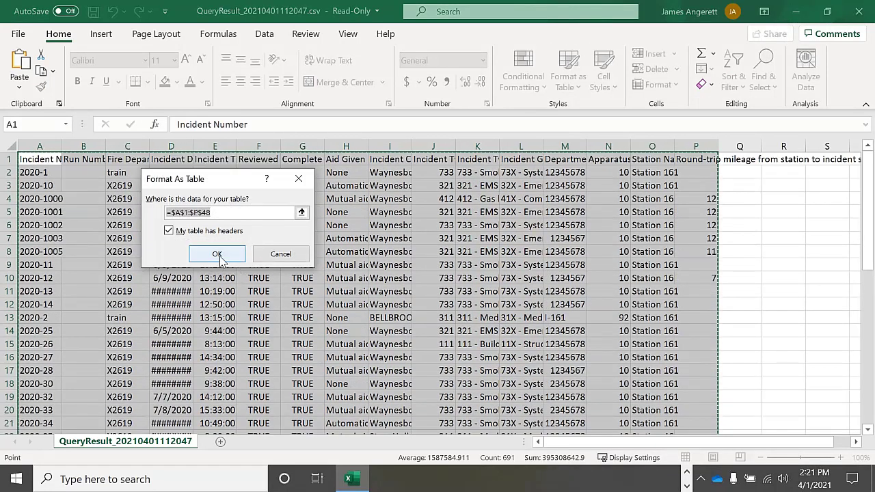
click(217, 254)
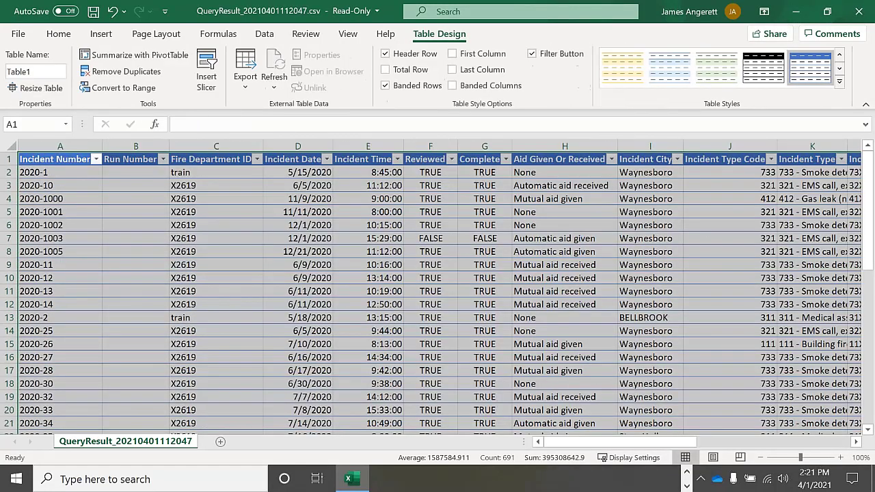
click(243, 281)
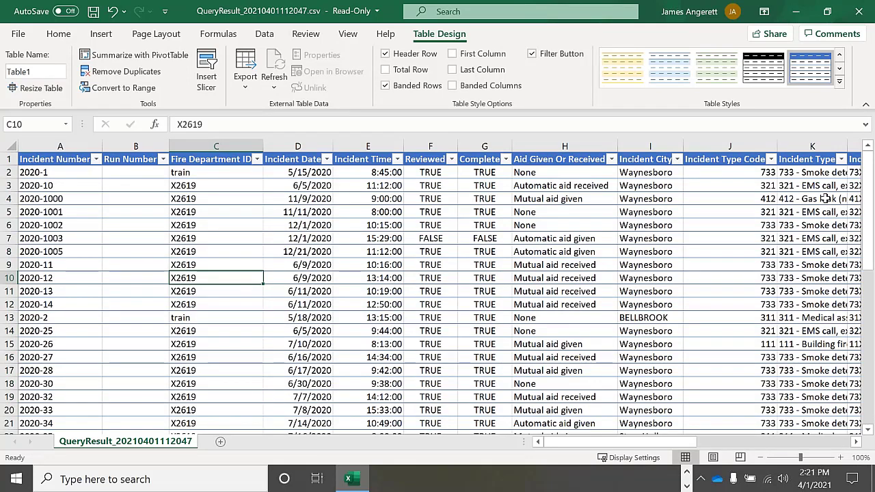
click(772, 159)
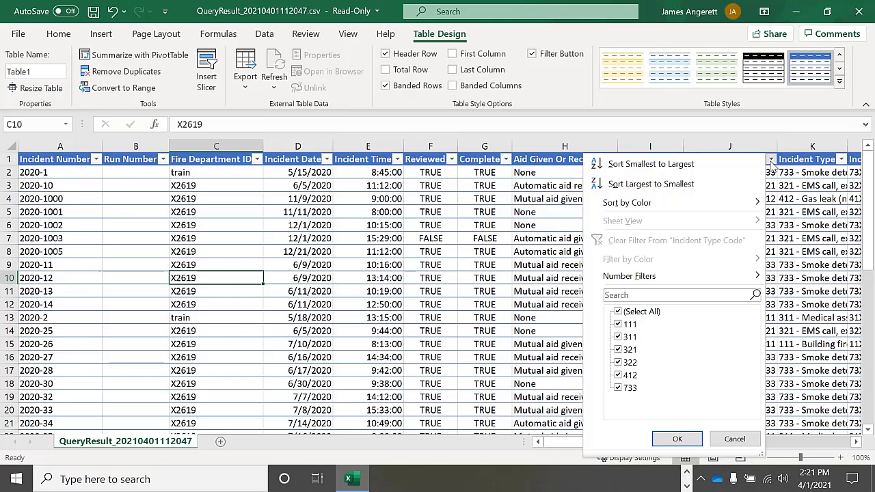
- Filter the Incident Type Code column to show only codes 111, 321 and 733
click(618, 312)
click(619, 325)
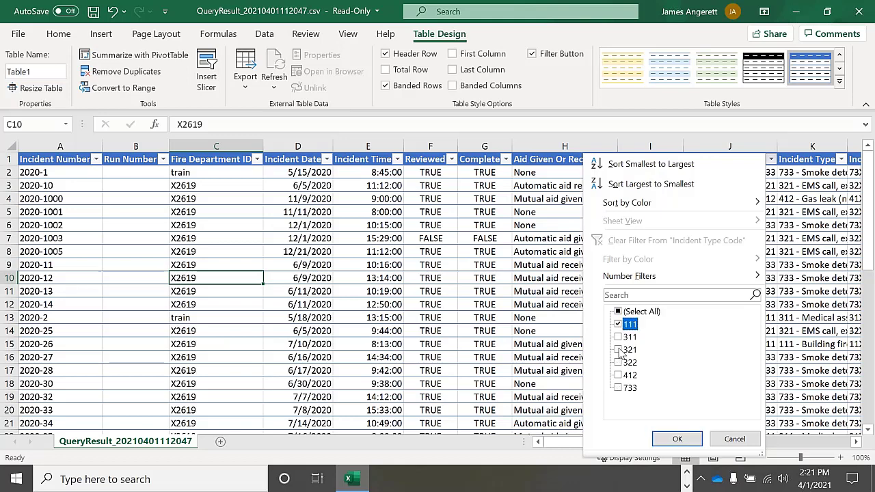
click(619, 350)
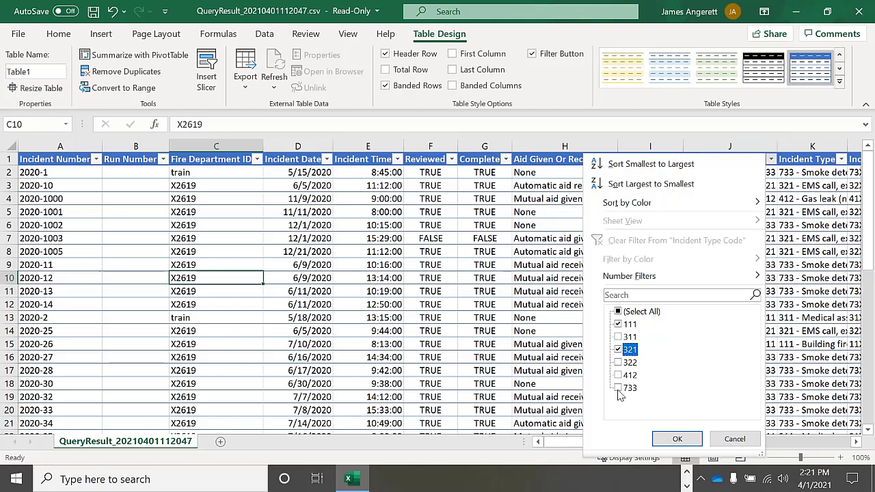
click(618, 389)
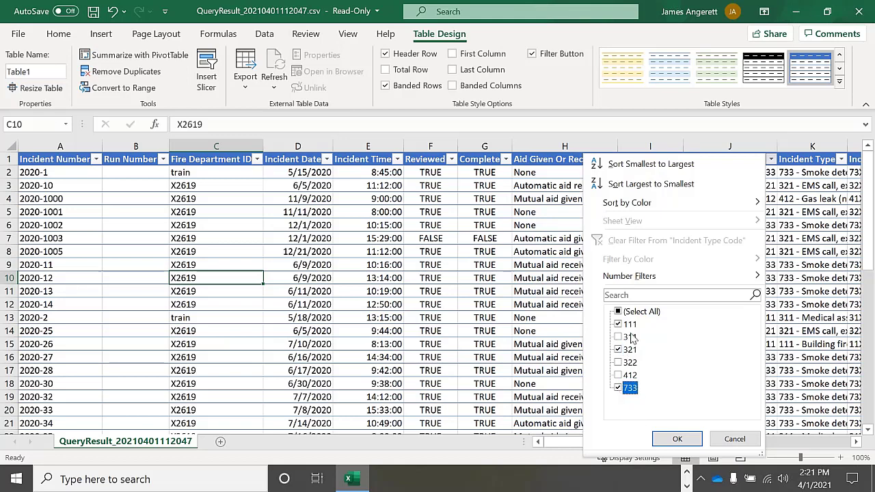
click(678, 439)
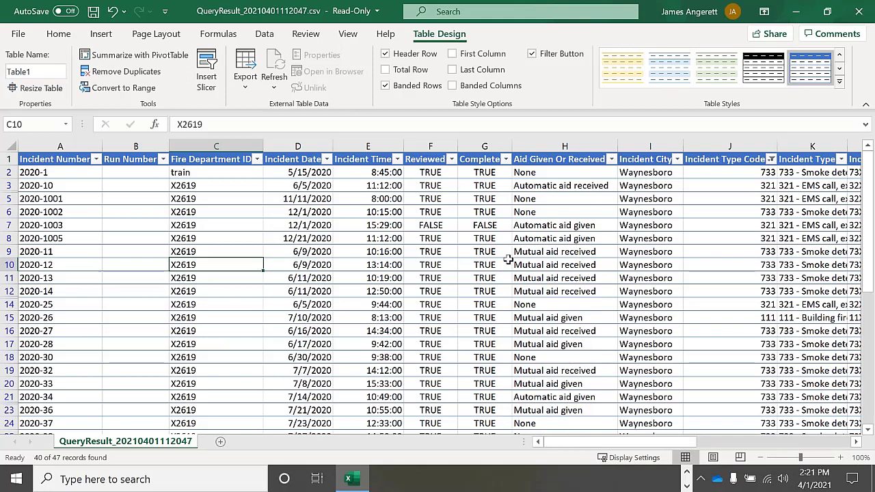
drag(582, 444, 616, 454)
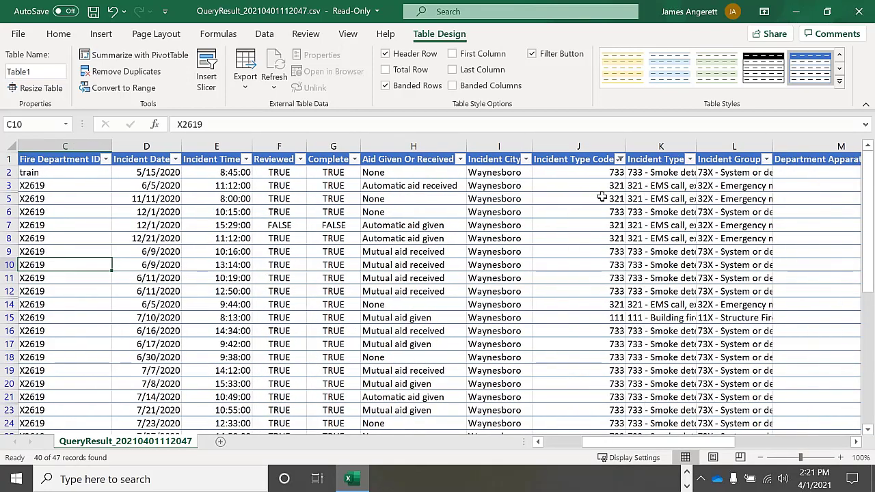
- Sort the Incident Type Code column smallest to largest, then largest to smallest
click(619, 159)
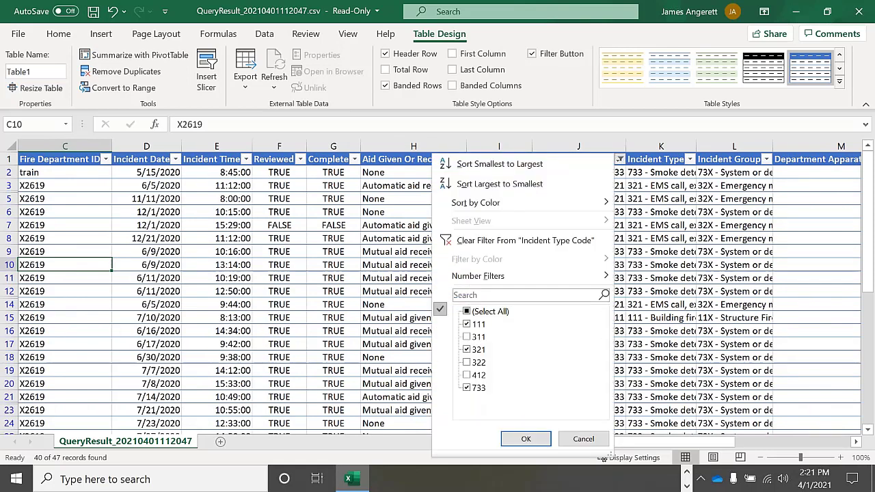
click(490, 164)
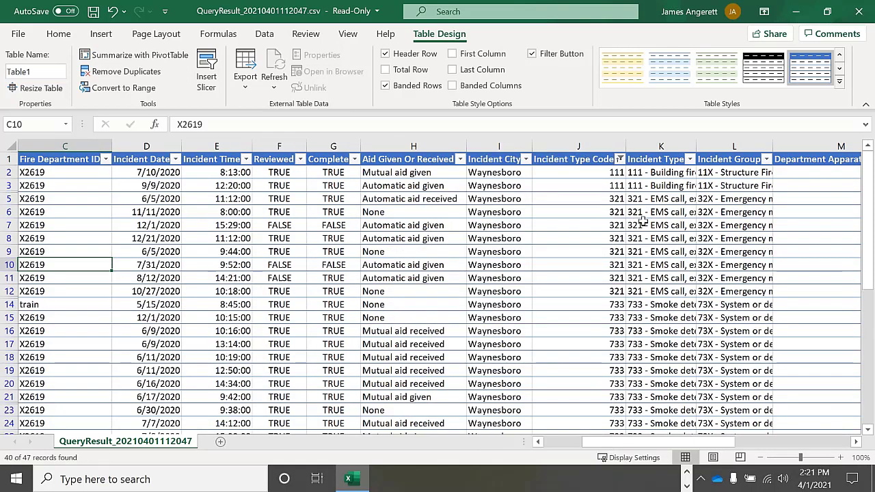
click(620, 160)
click(569, 189)
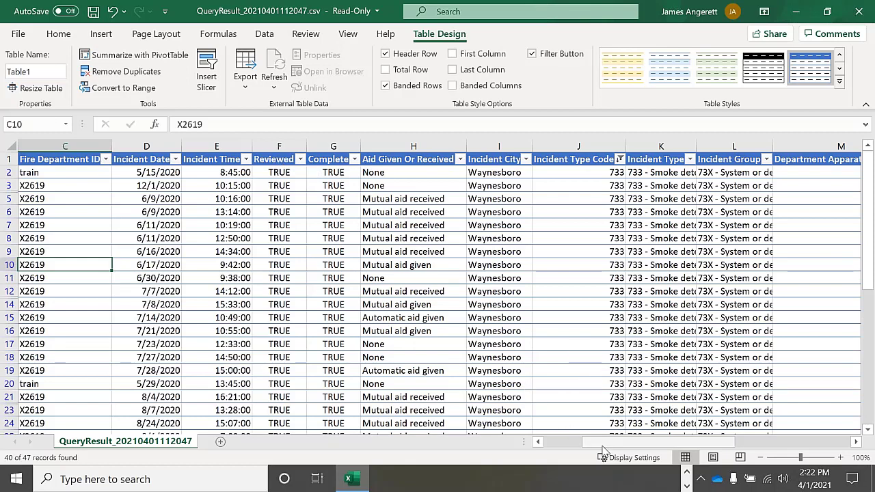
- Close the query results workbook without saving changes
drag(604, 452, 553, 449)
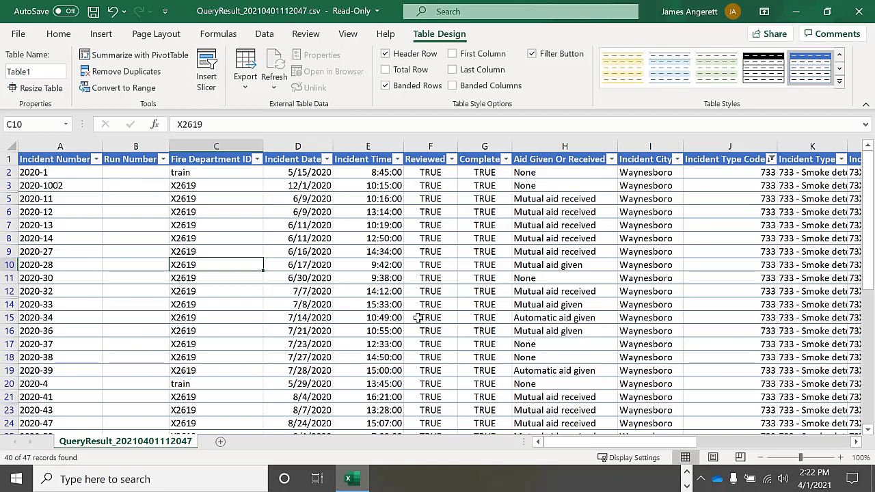
click(858, 11)
click(437, 260)
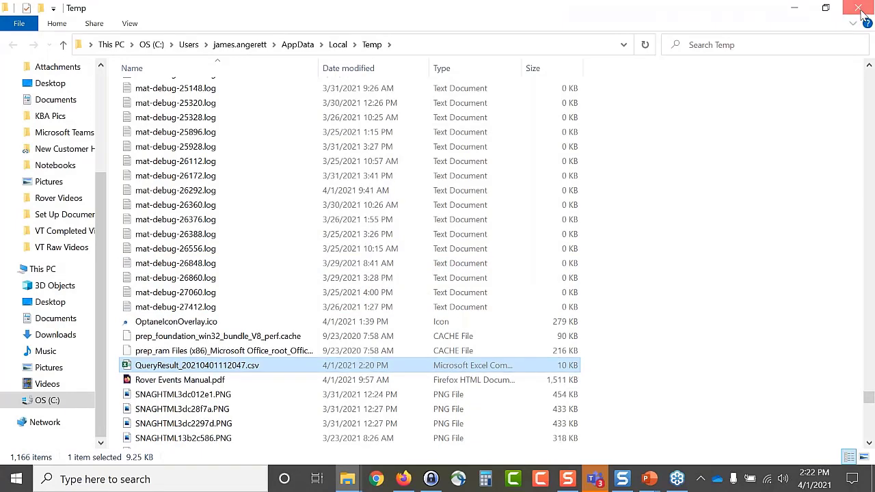
- Close the Temp folder and open the Incident Between 1/1/2020 and 3/25/21 query card for editing
click(859, 8)
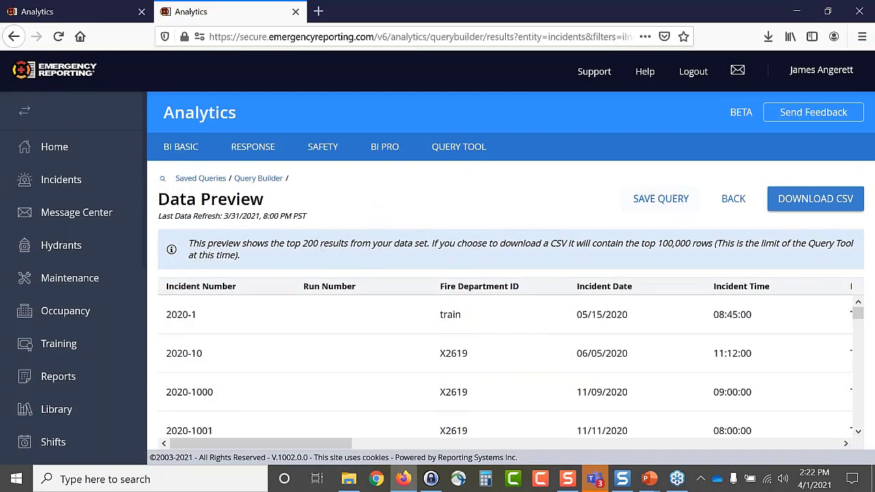
click(457, 152)
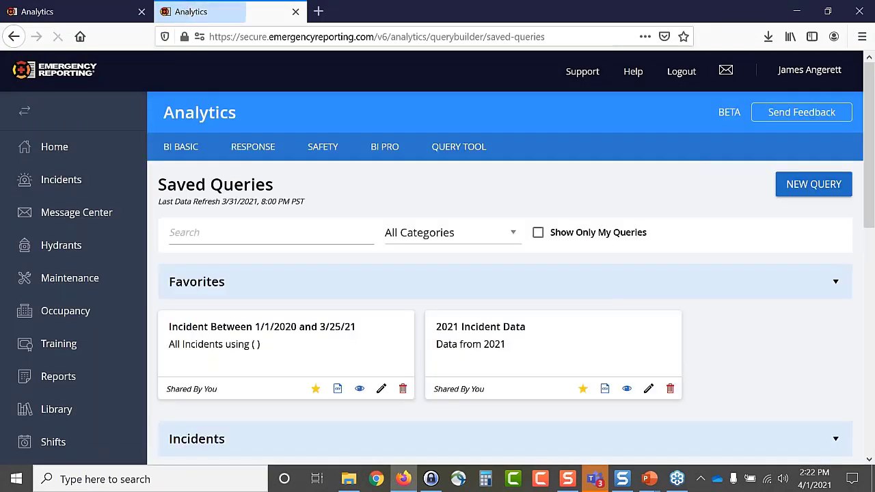
scroll(425, 265, down, 2)
scroll(380, 280, down, 2)
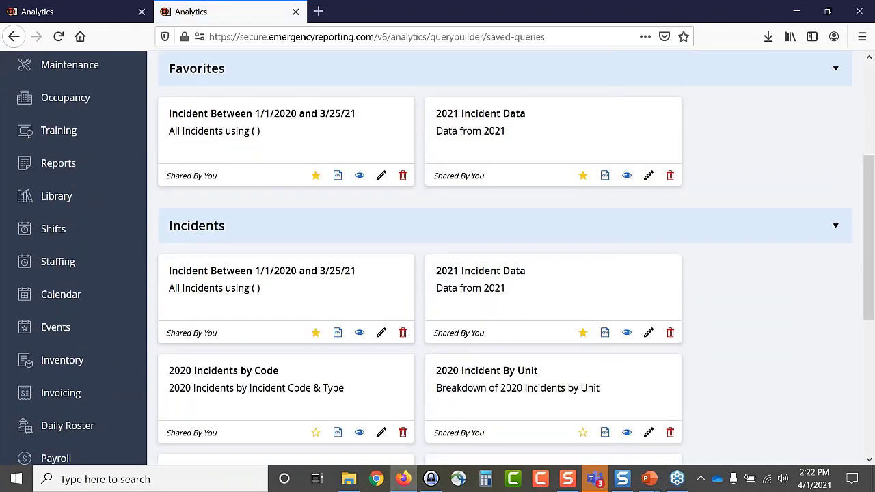
scroll(362, 327, down, 1)
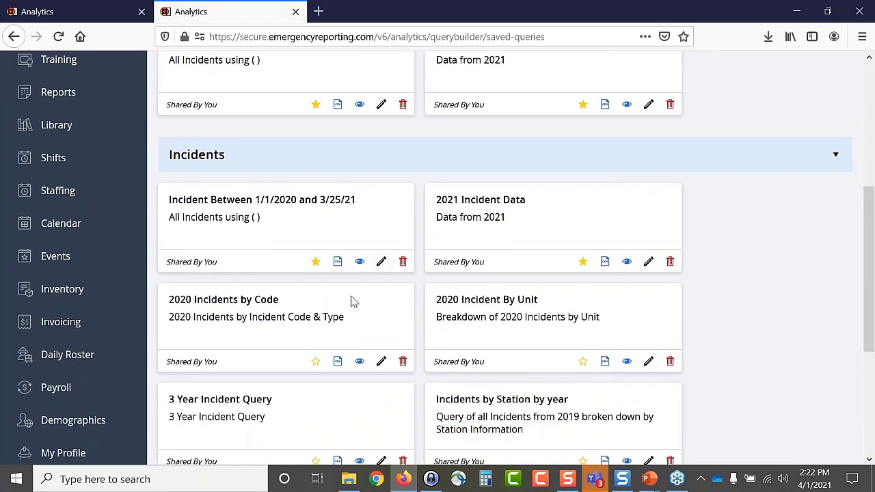
click(382, 262)
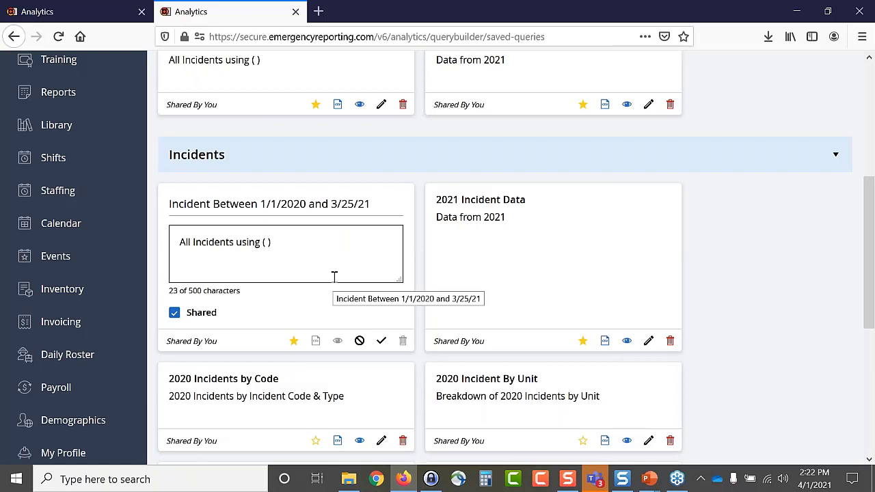
- Edit the end of the title's date, then save the Incident Between 1/1/2020 and 3/25/21 card
click(374, 211)
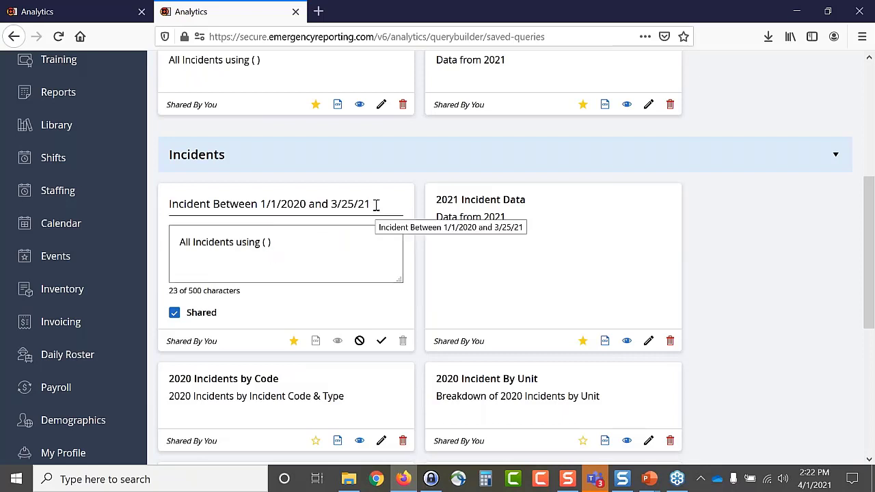
click(375, 203)
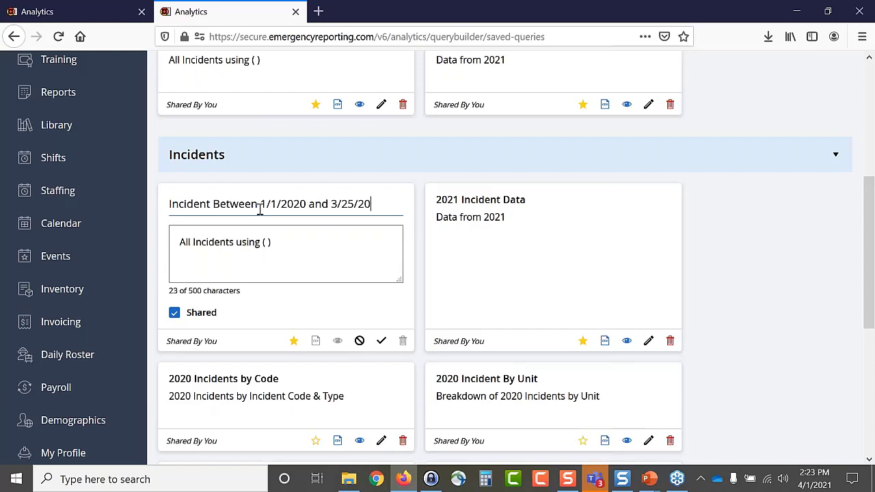
key(BackSpace)
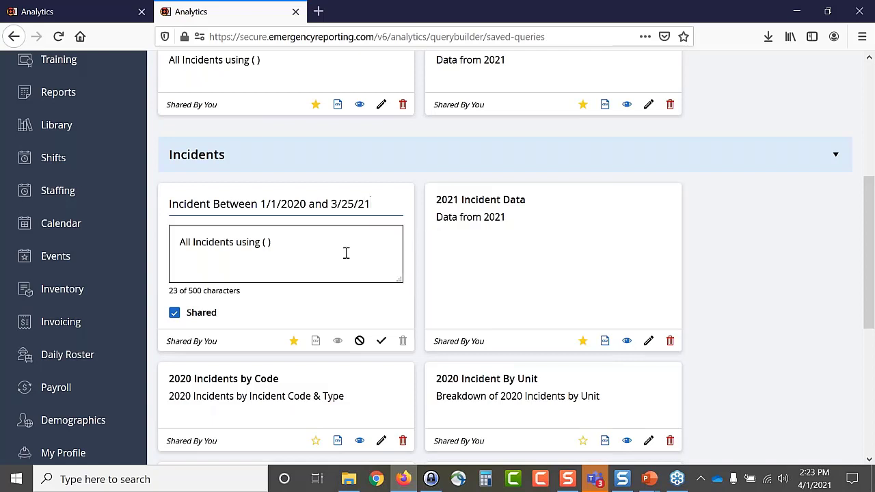
click(323, 308)
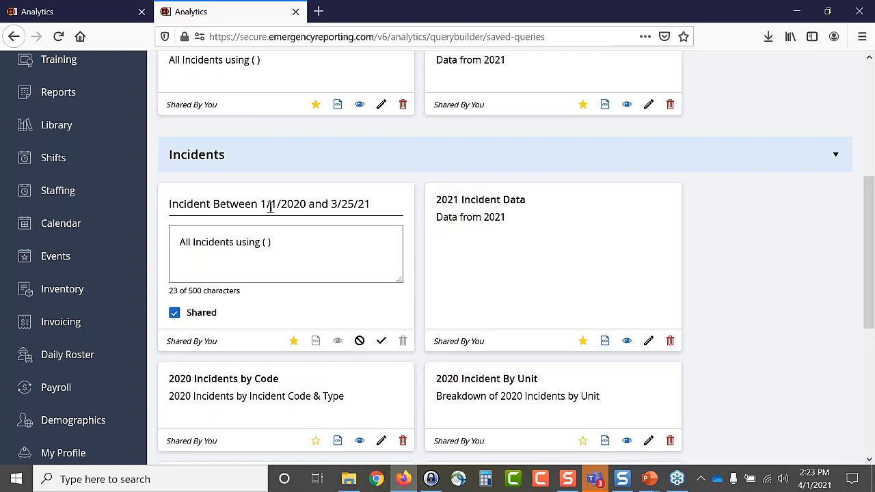
click(382, 340)
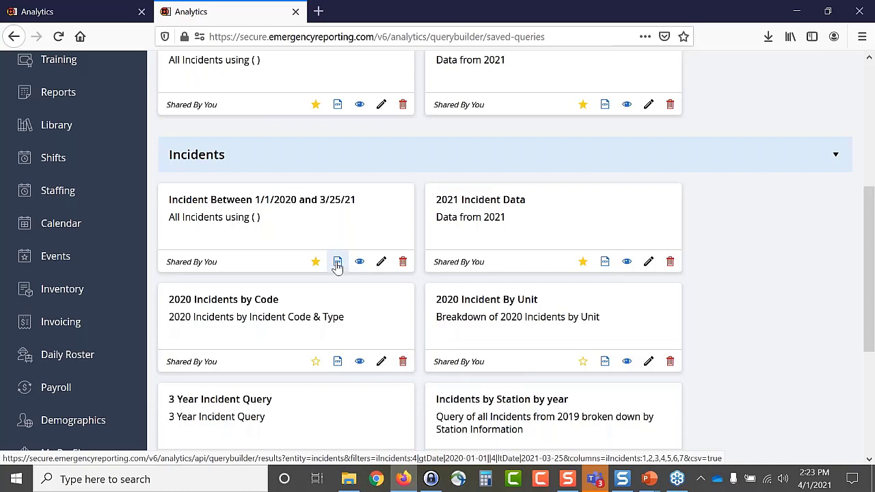
- Open the query's settings and keep the start-date filter's operator as After 1/1/2020
click(362, 265)
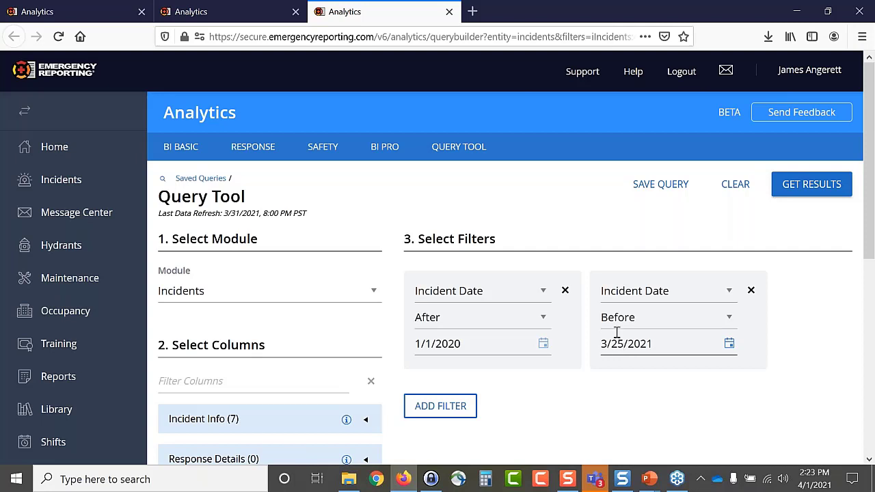
click(543, 318)
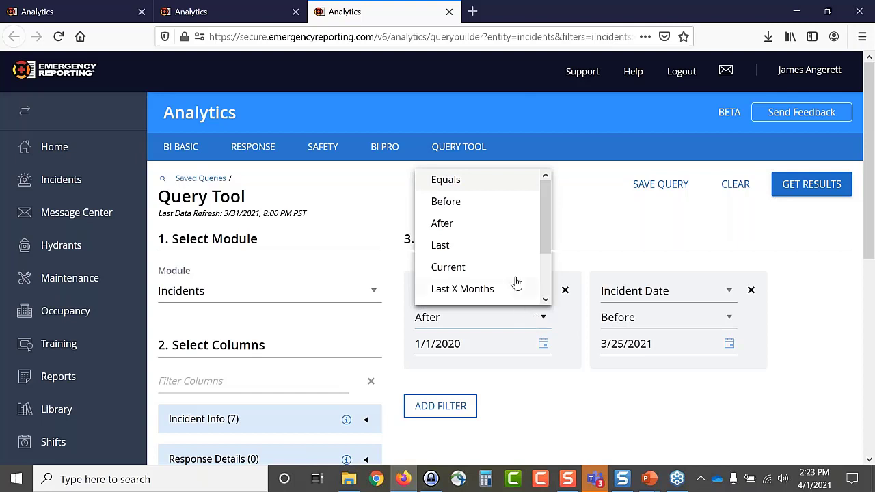
scroll(517, 282, down, 2)
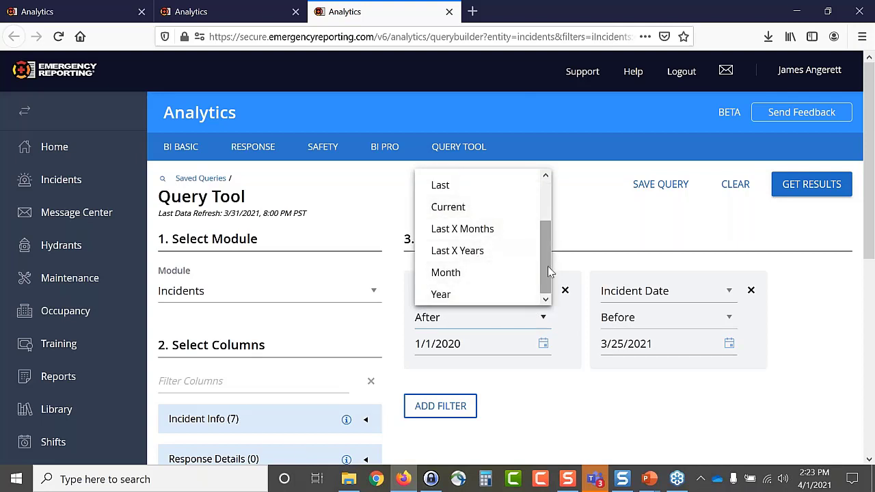
click(592, 235)
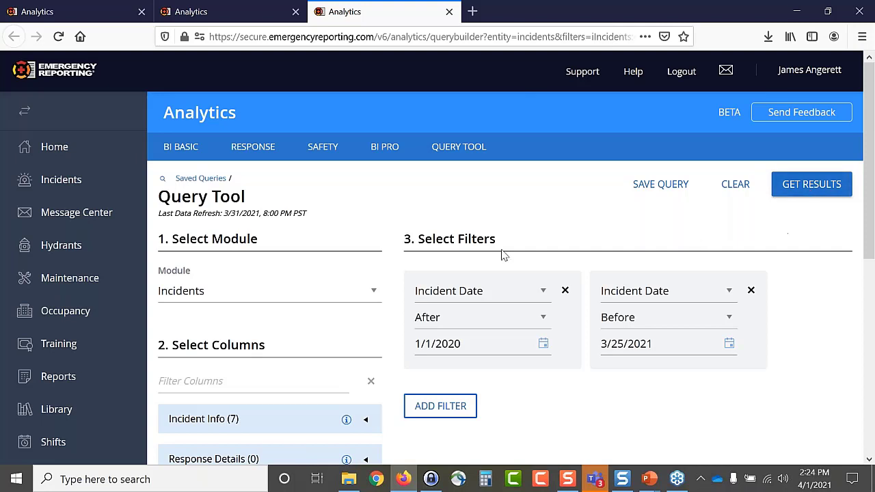
- Preview the query's results, then return to the Saved Queries list's Incidents cards
click(813, 185)
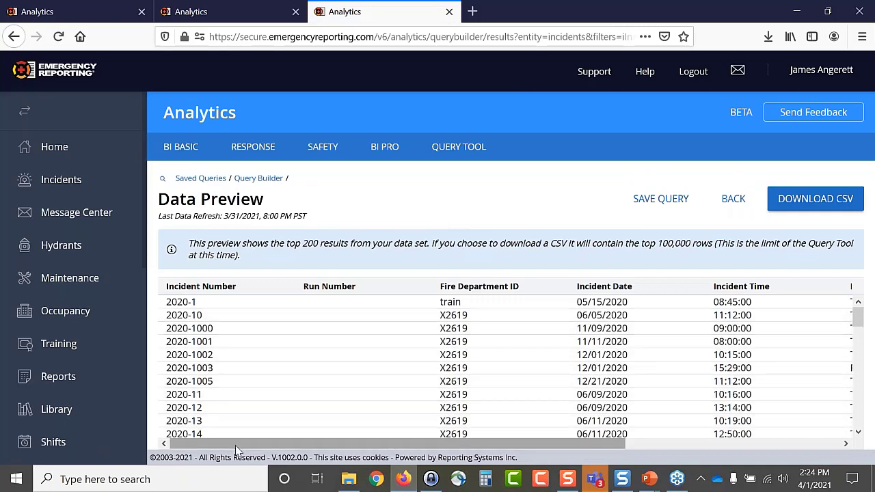
drag(236, 446, 211, 441)
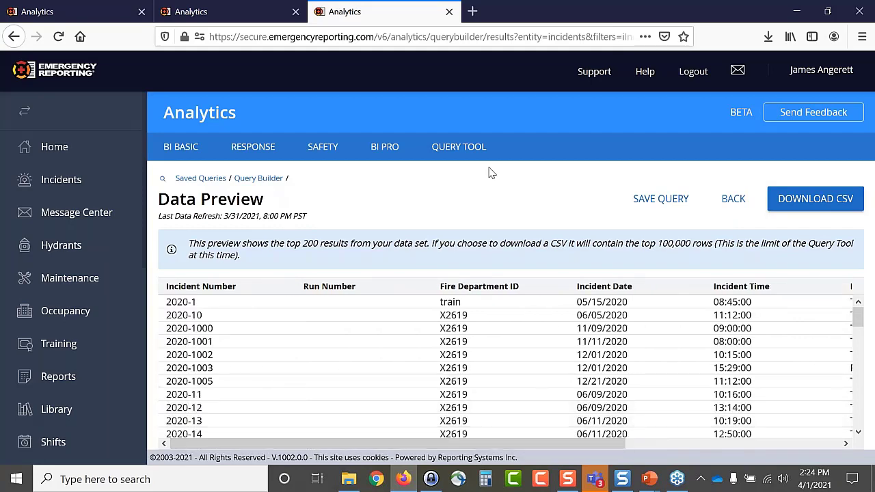
click(454, 156)
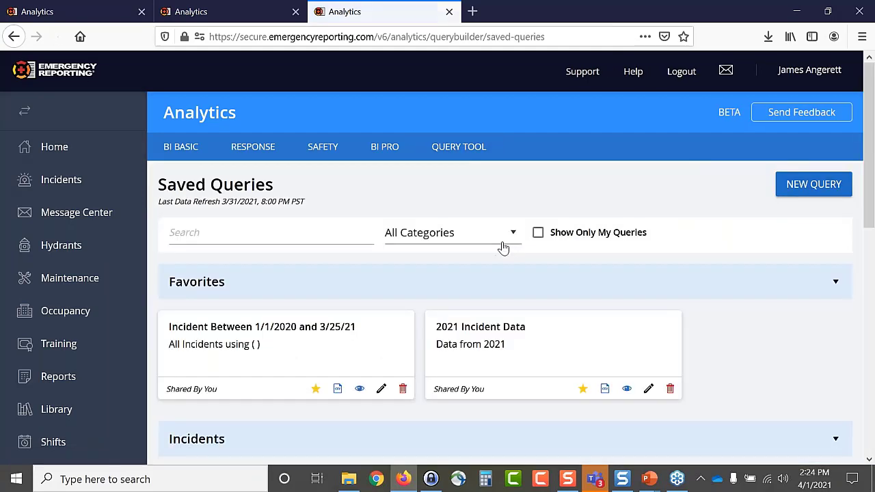
scroll(502, 248, down, 3)
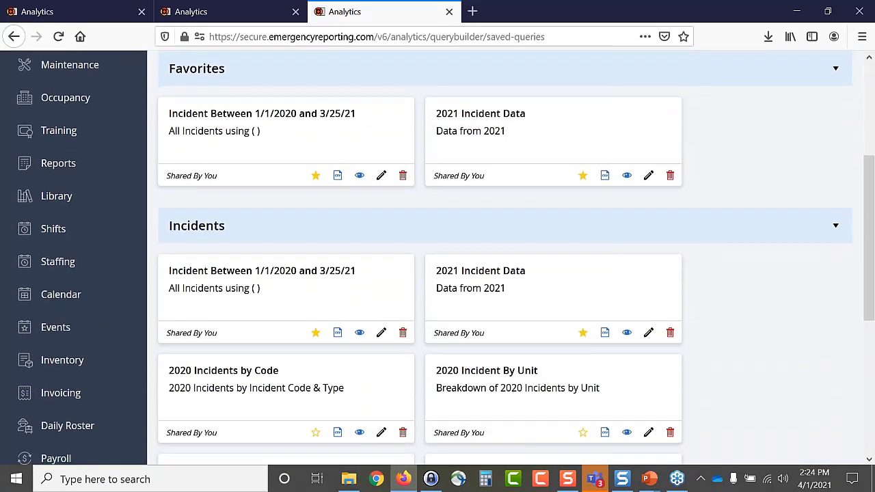
scroll(472, 147, down, 2)
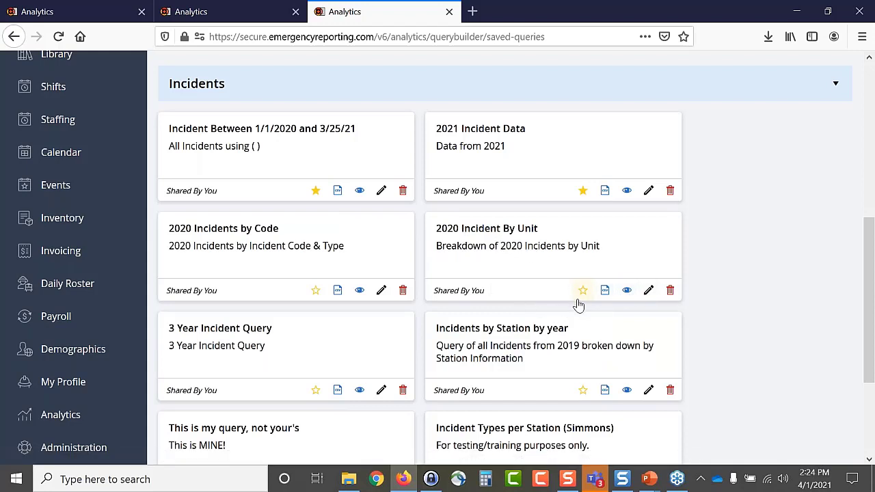
- Download the 2020 Incident By Unit results as CSV and show the file in its Temp folder
click(605, 292)
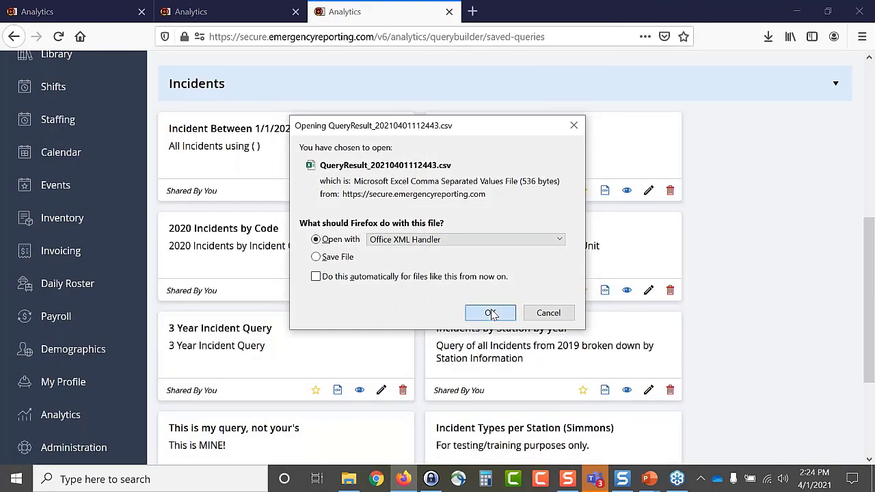
click(491, 313)
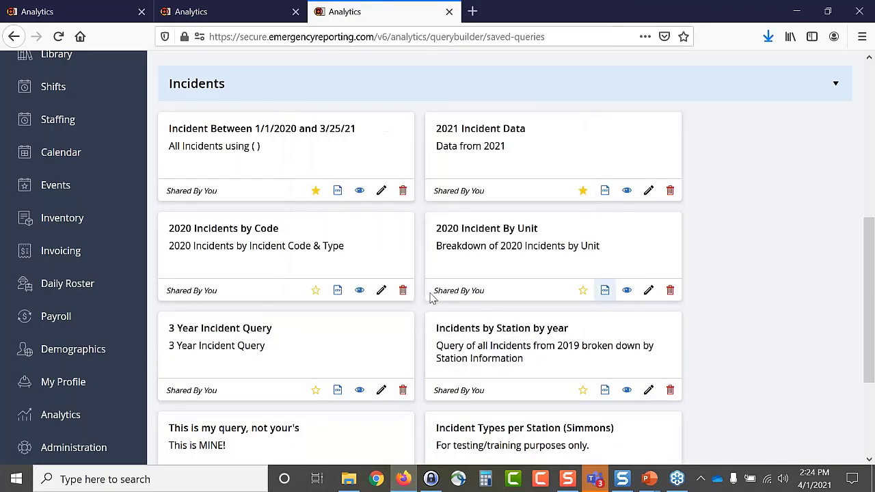
click(768, 37)
click(759, 72)
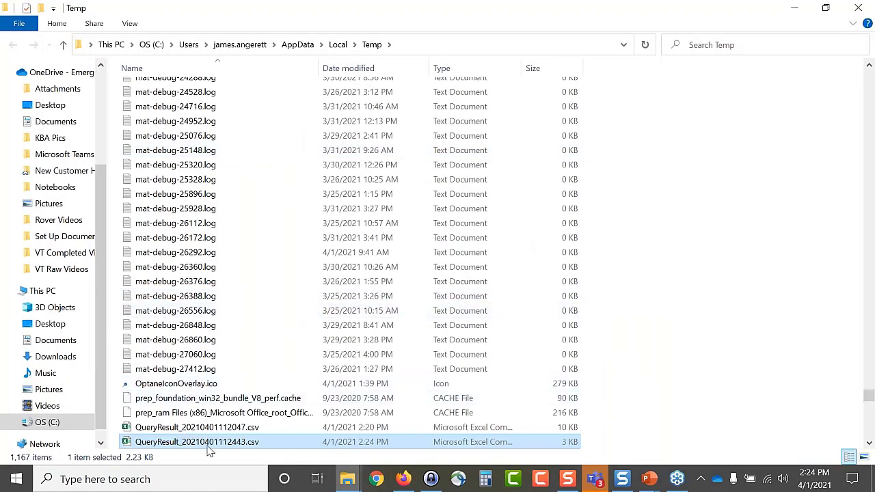
- Open QueryResult_20210401112443.csv in Excel, auto-fit all columns so dates show fully, then minimize Excel
double_click(206, 443)
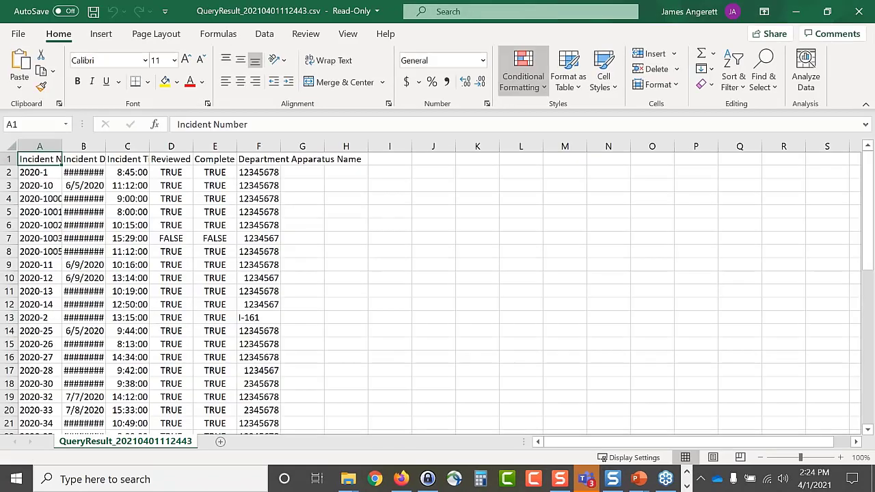
click(11, 146)
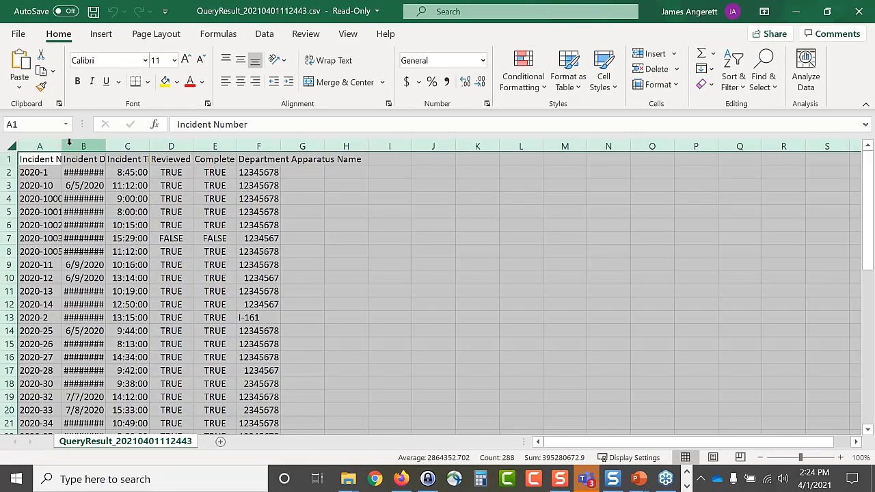
double_click(62, 145)
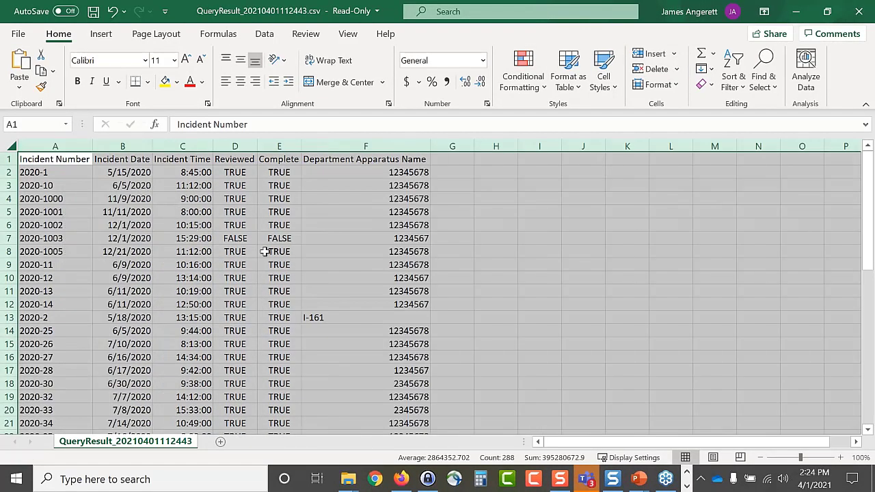
click(587, 266)
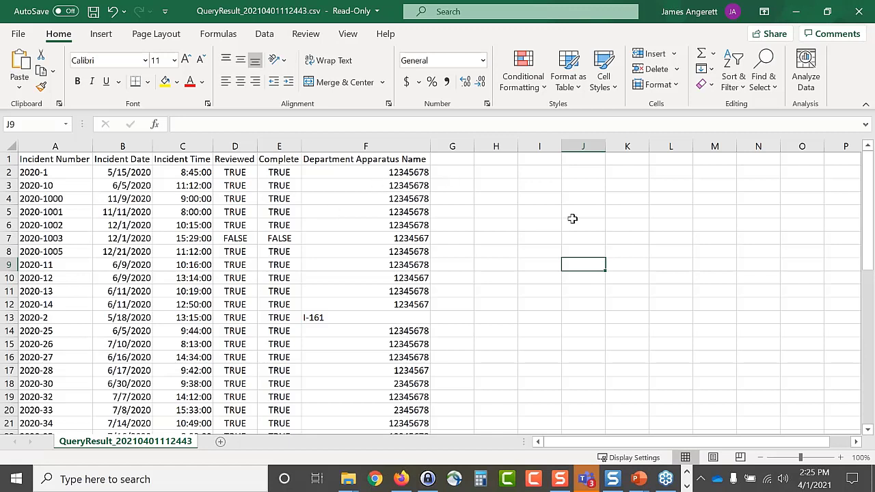
click(797, 15)
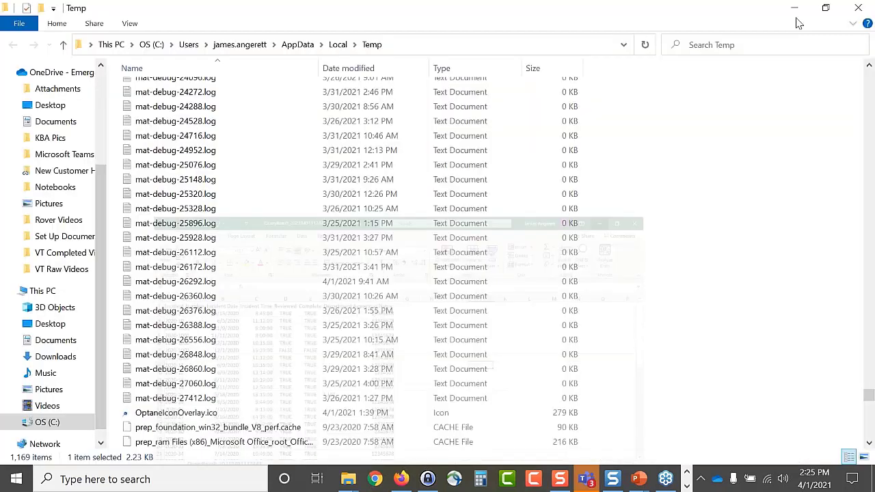
- Close the Temp folder window and view the saved query 'This is my query, not your's'
click(859, 9)
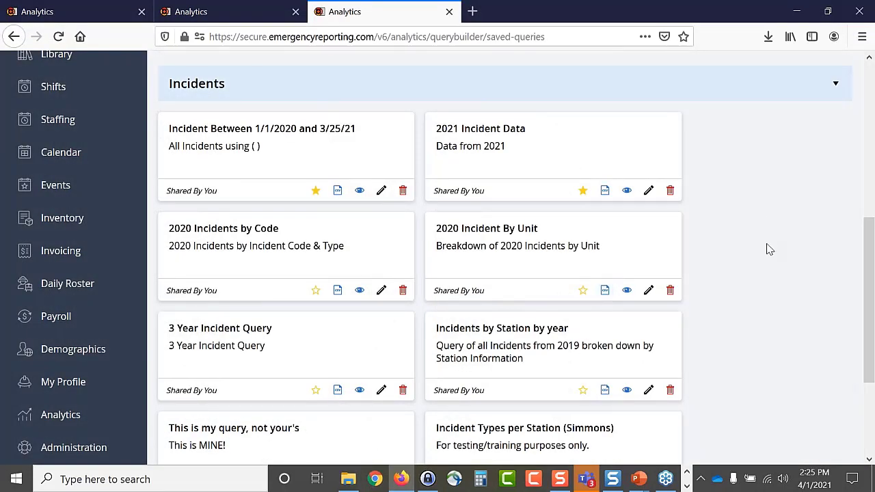
scroll(769, 250, down, 2)
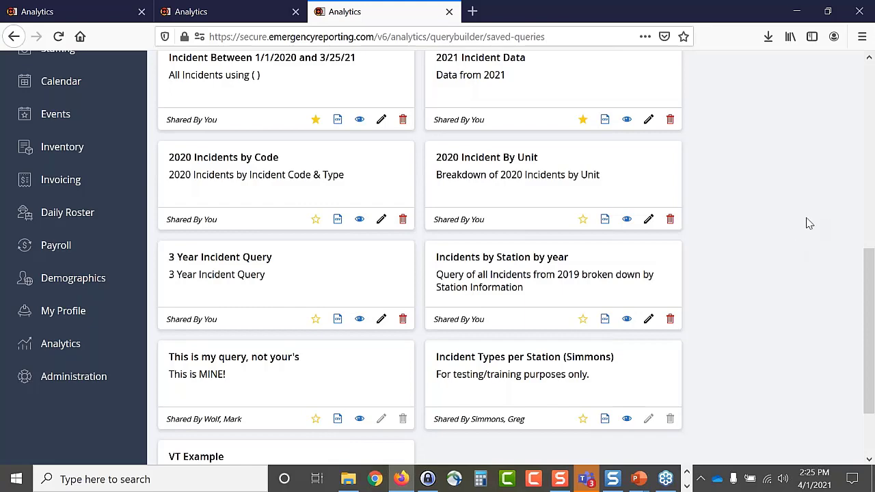
scroll(786, 212, down, 2)
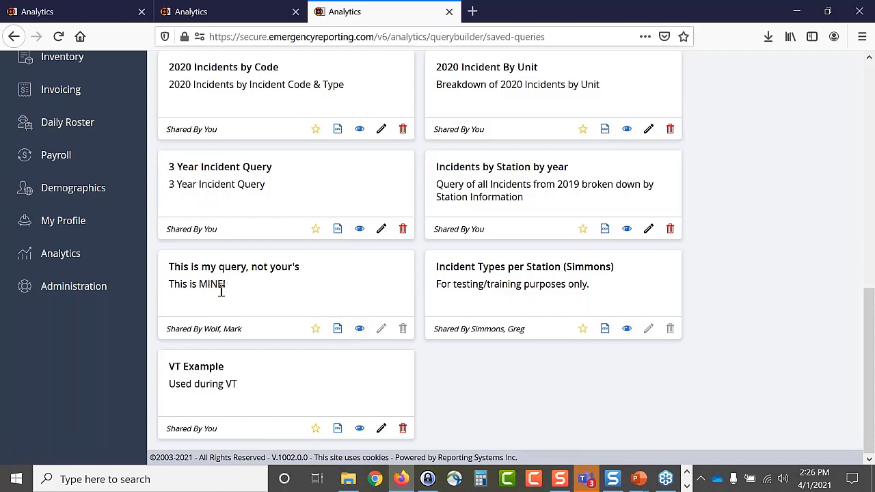
click(360, 328)
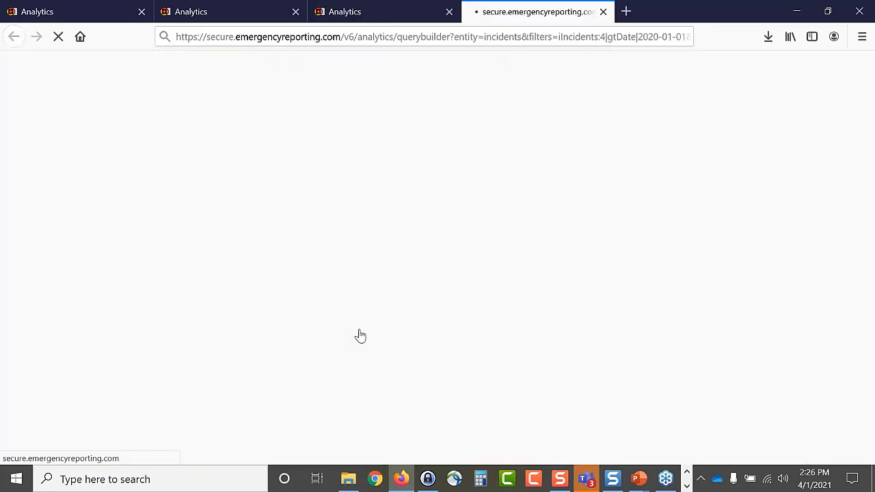
- Inspect the query's columns, ticking Fire Department ID under Incident Info, then close its tab
scroll(365, 332, down, 2)
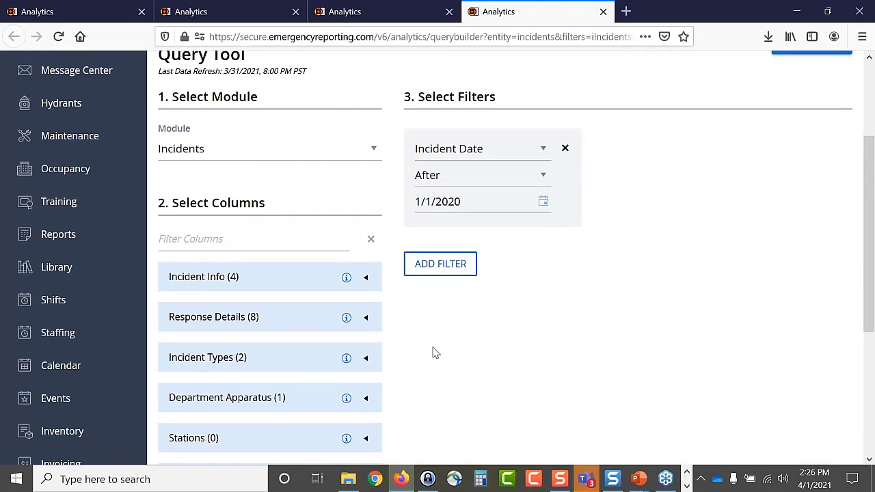
scroll(433, 353, up, 1)
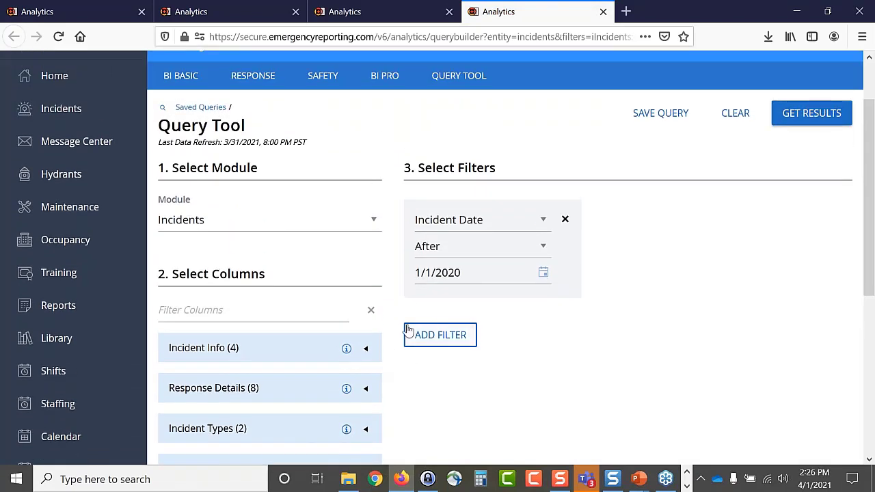
scroll(412, 361, down, 1)
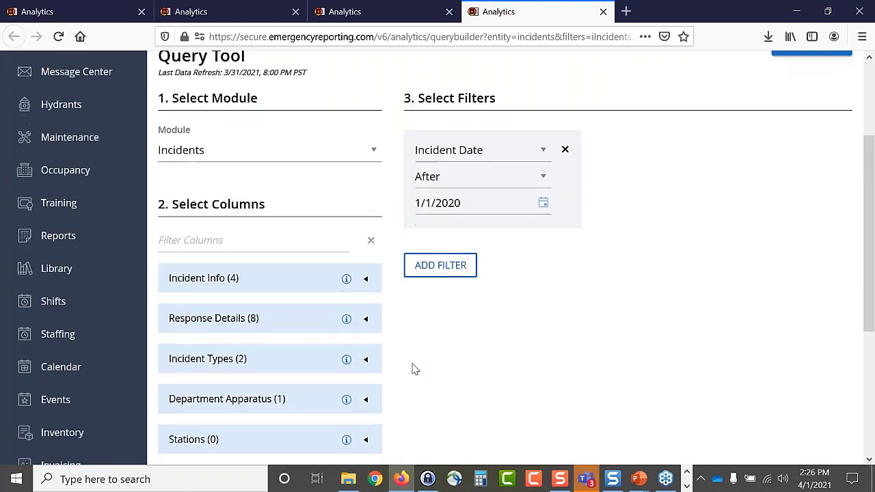
click(366, 281)
scroll(377, 315, down, 1)
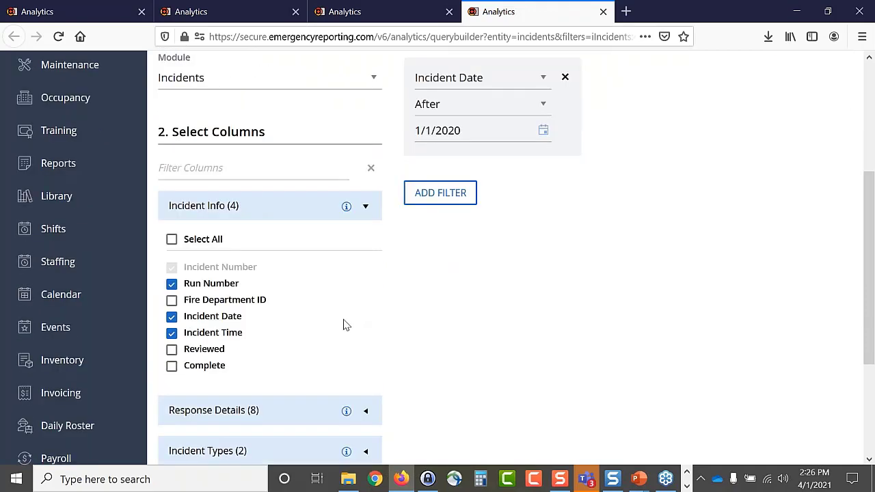
click(172, 300)
scroll(451, 338, up, 3)
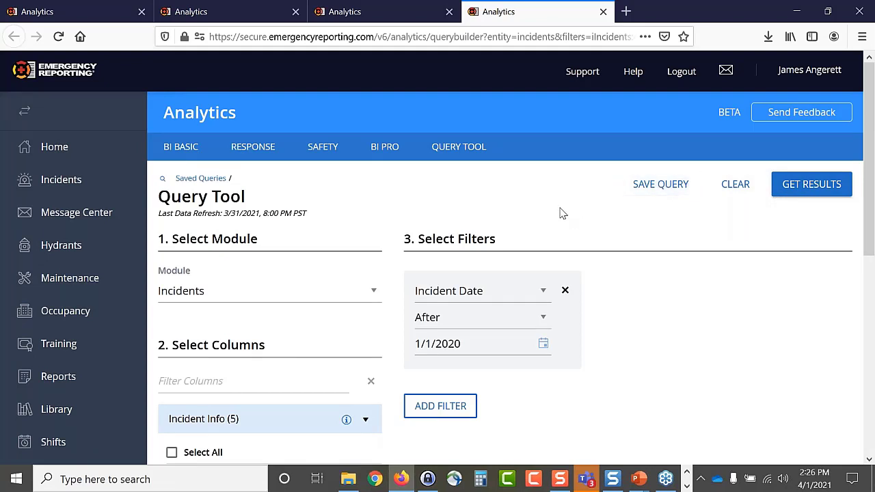
click(603, 12)
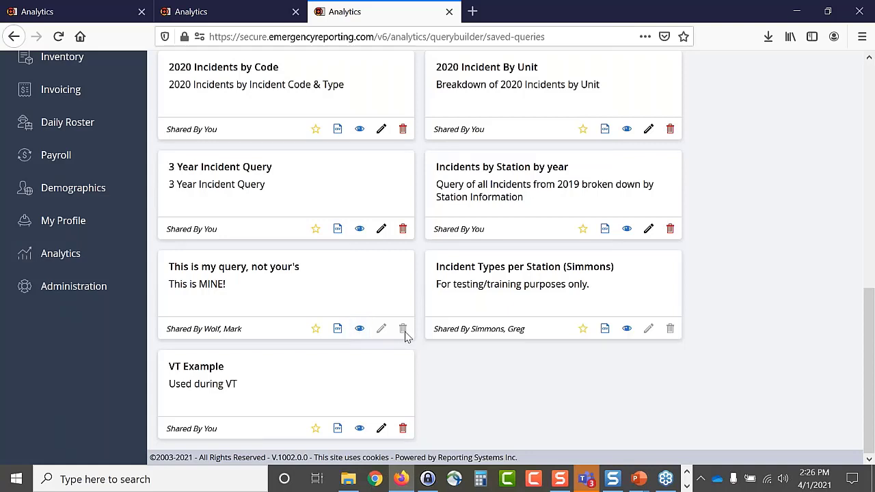
- Delete the '2020 Incidents by Code' saved query and confirm the warning
scroll(405, 335, up, 3)
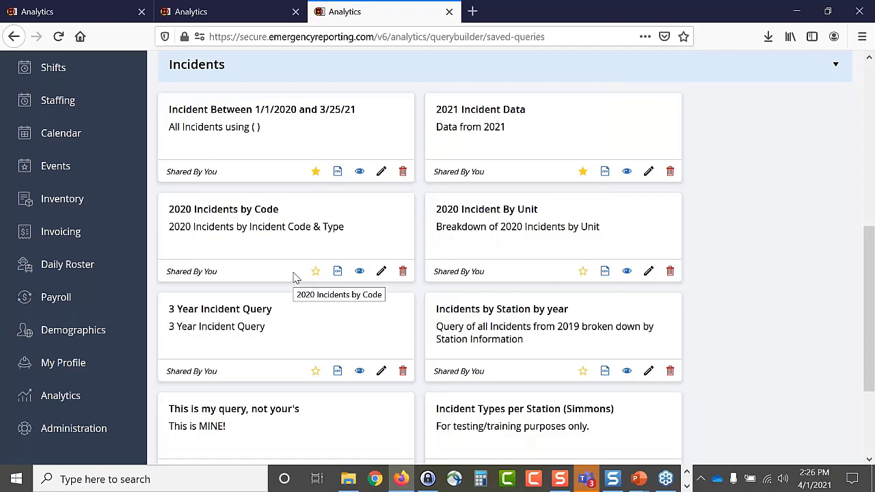
click(402, 271)
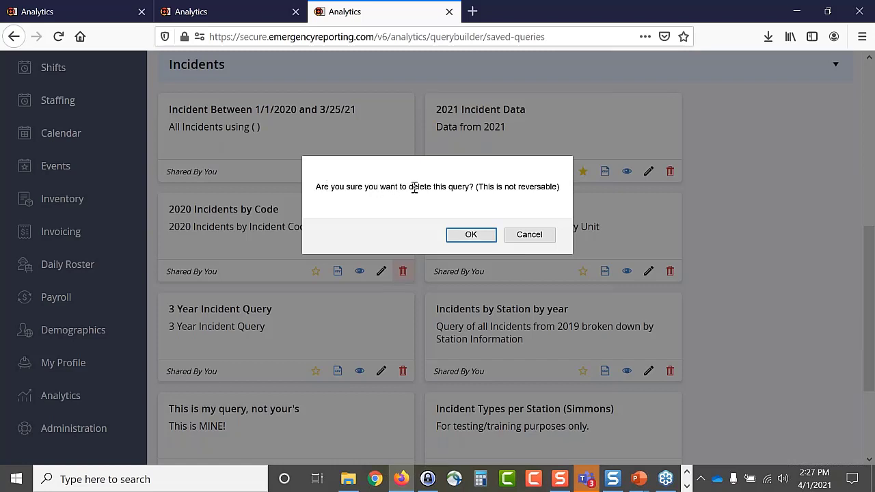
double_click(318, 186)
drag(364, 193, 477, 187)
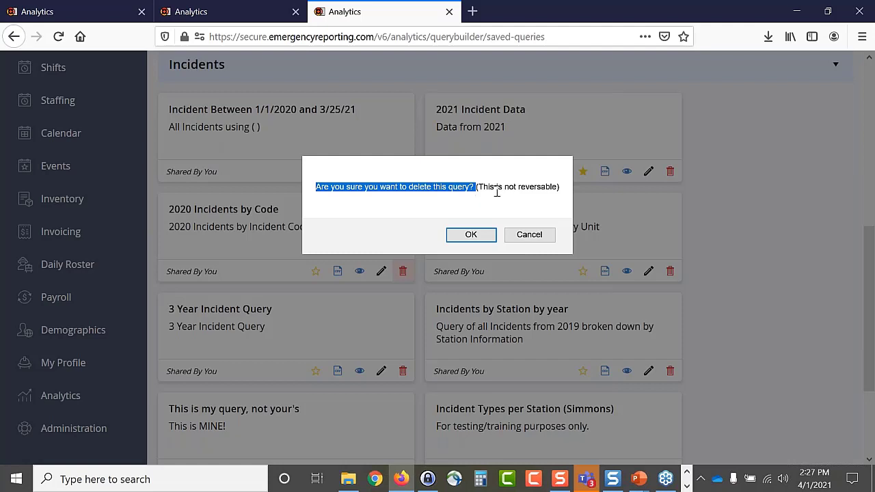
click(474, 238)
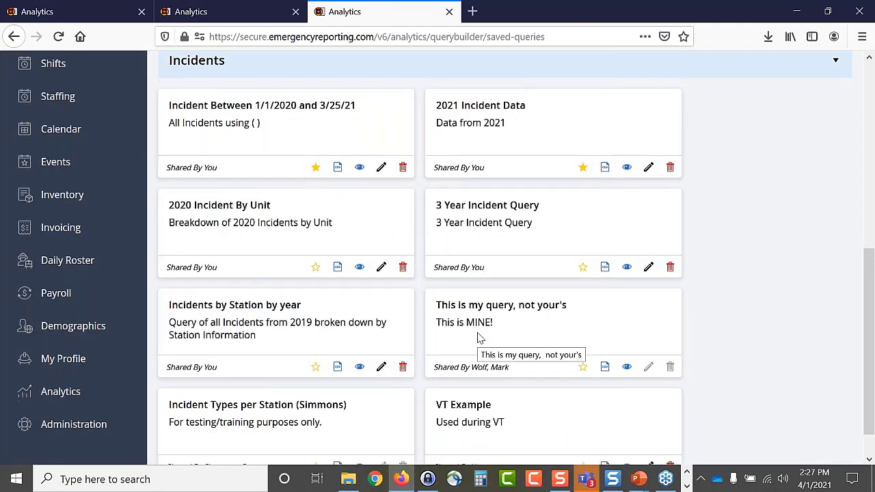
scroll(478, 339, down, 1)
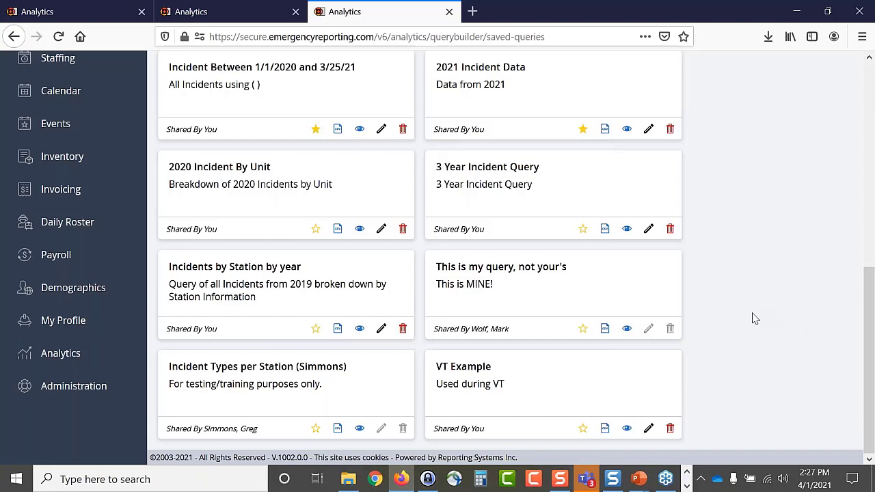
scroll(755, 318, up, 1)
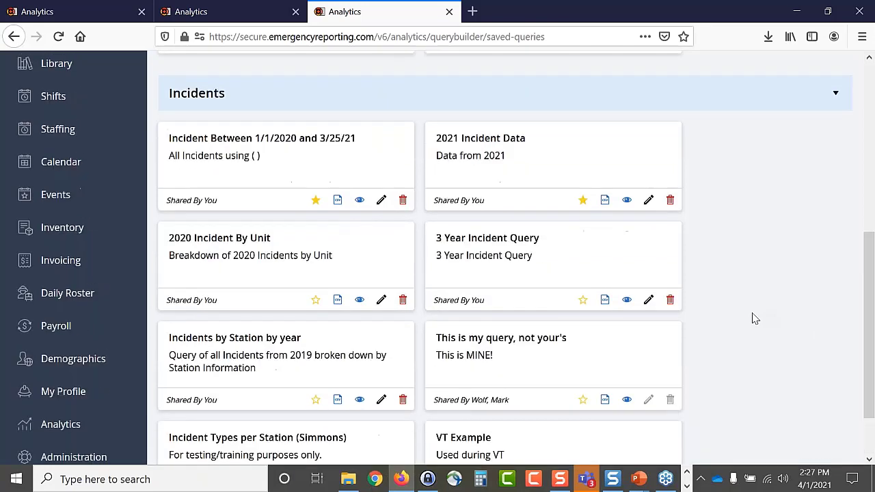
scroll(755, 319, up, 1)
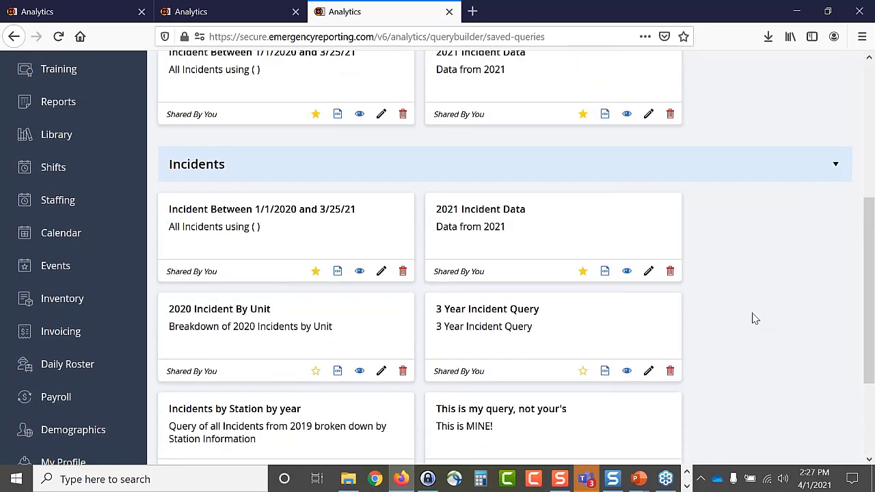
scroll(755, 319, up, 1)
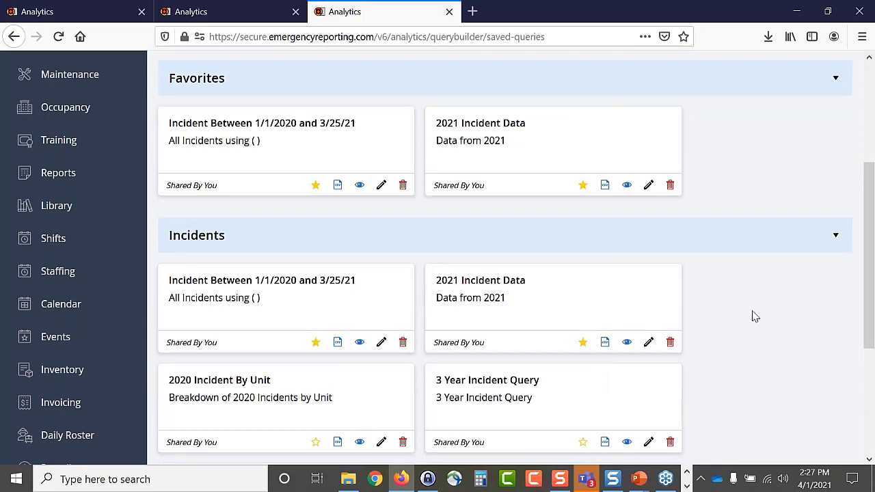
scroll(755, 316, down, 1)
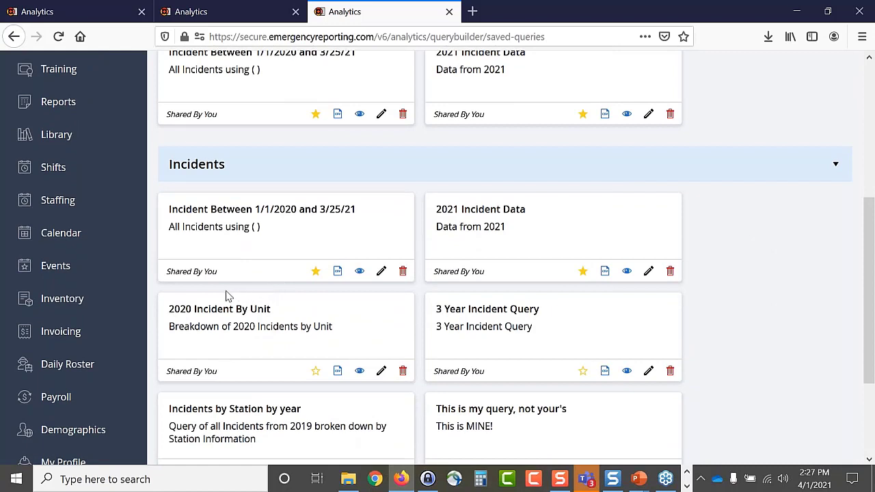
scroll(229, 296, down, 1)
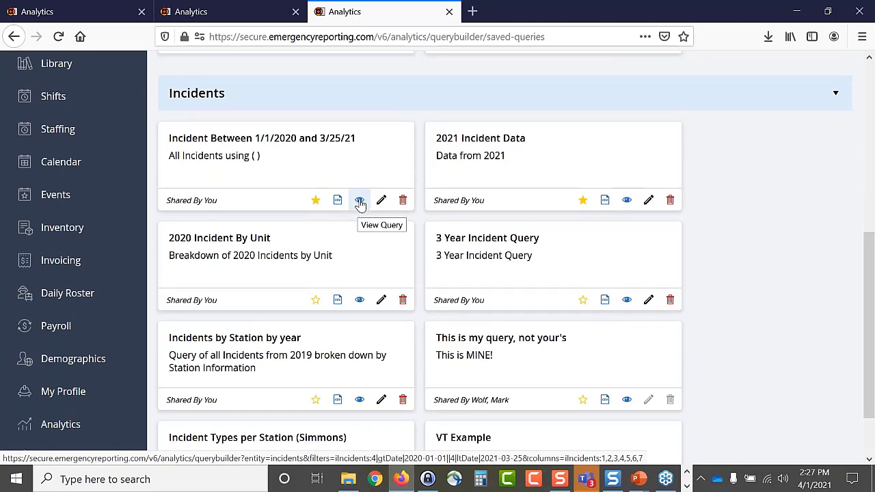
- Open the 3 Year Incident Query for viewing in a new tab
click(627, 300)
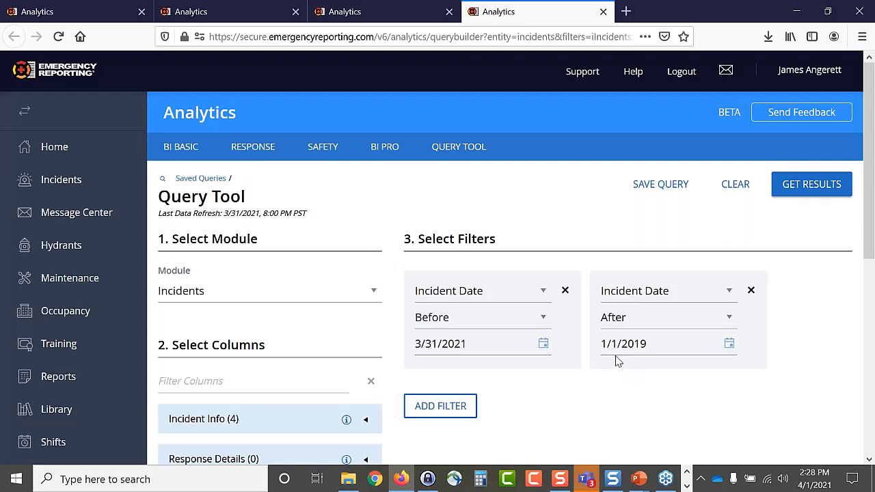
scroll(553, 404, down, 2)
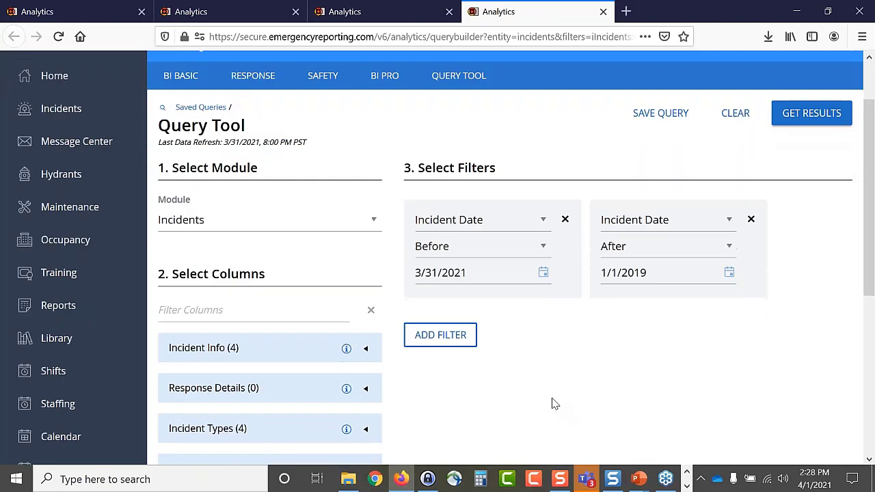
scroll(703, 219, up, 1)
- Get the query results and scroll the Data Preview of 2019 and 2020 incidents
click(796, 118)
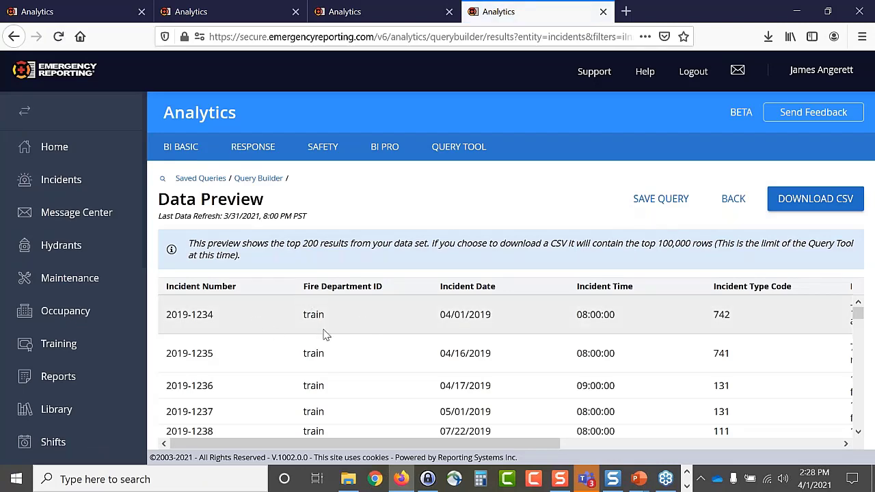
drag(409, 443, 284, 381)
scroll(274, 360, down, 5)
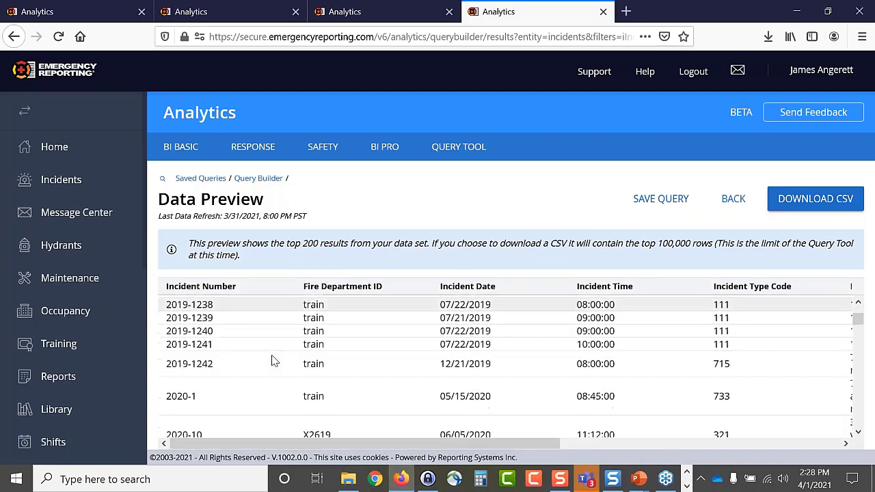
scroll(272, 360, up, 5)
scroll(272, 360, down, 5)
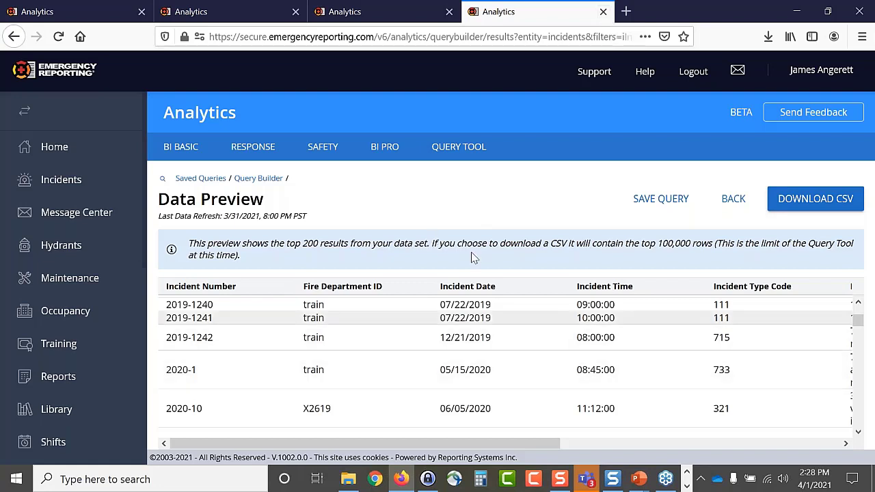
- Change the Incident Date After filter from 1/1/2019 to 1/1/2021, leaving Before at 3/31/2021
click(733, 205)
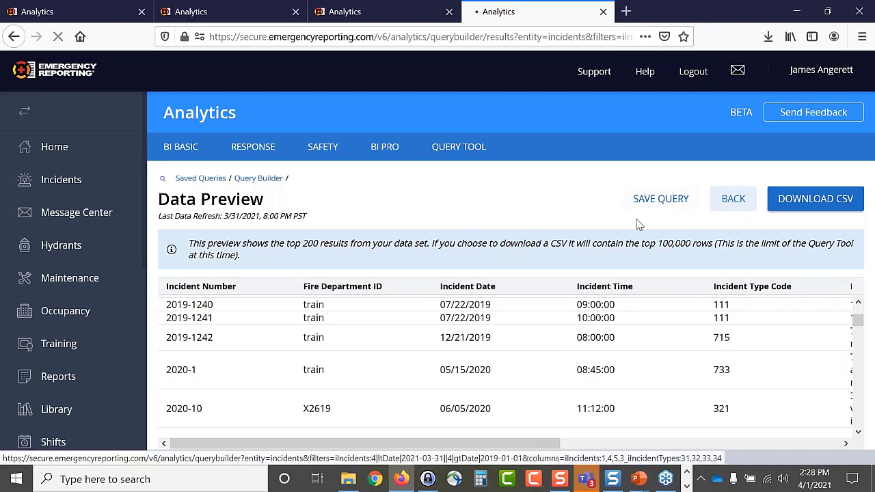
click(609, 346)
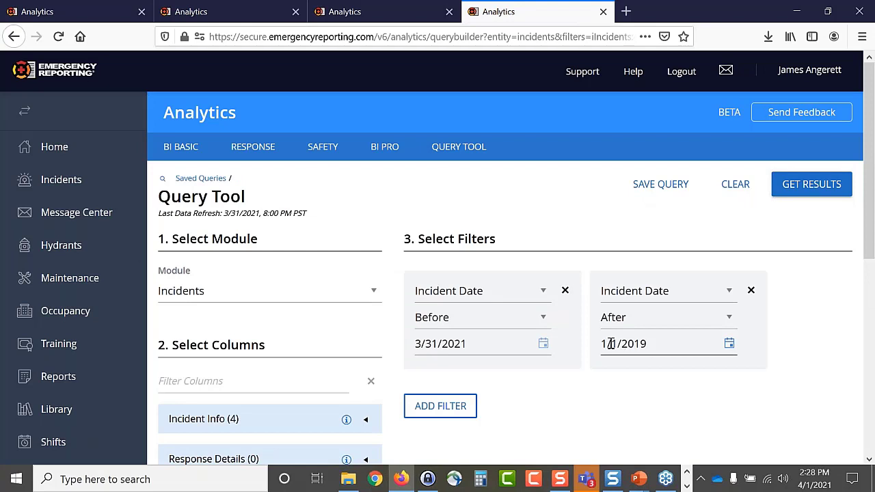
click(545, 347)
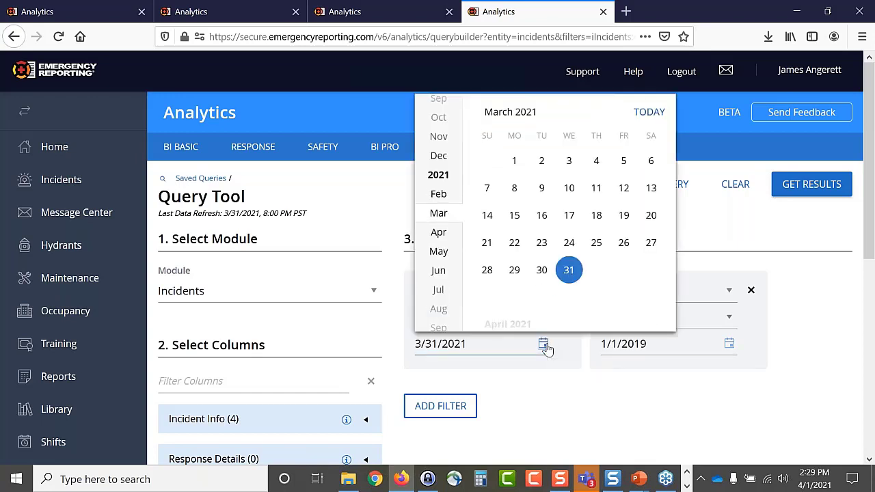
click(552, 404)
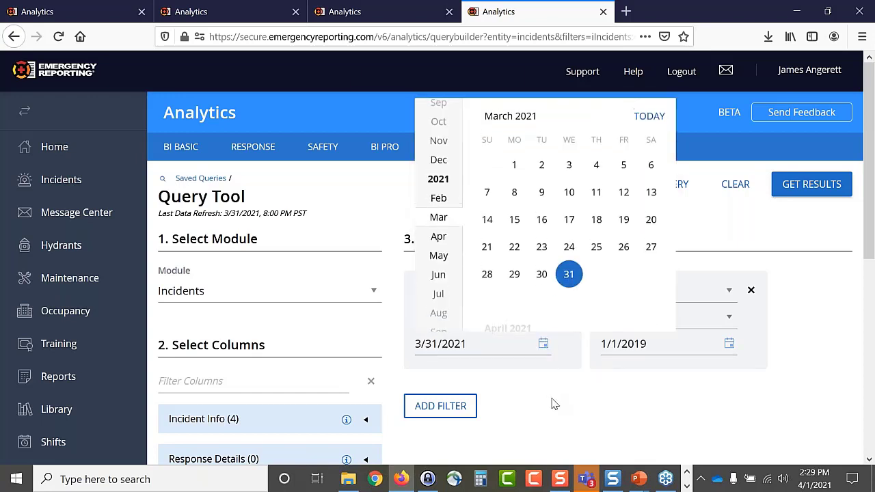
click(728, 345)
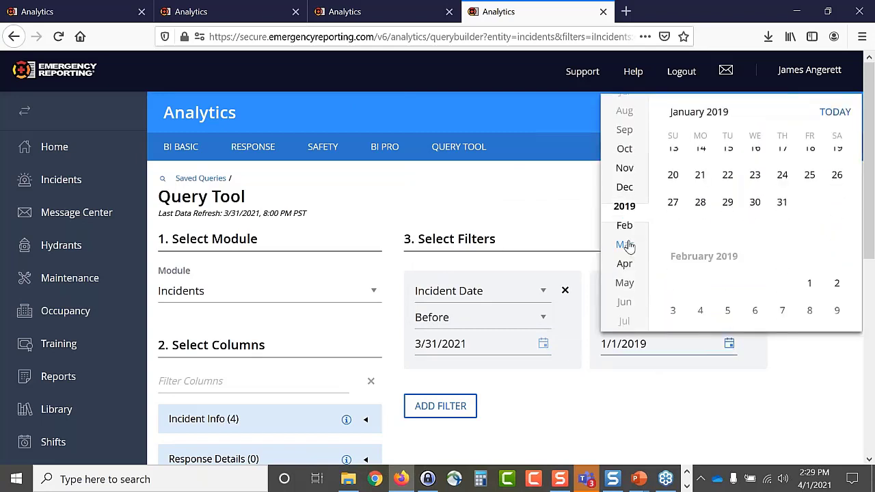
scroll(627, 247, down, 10)
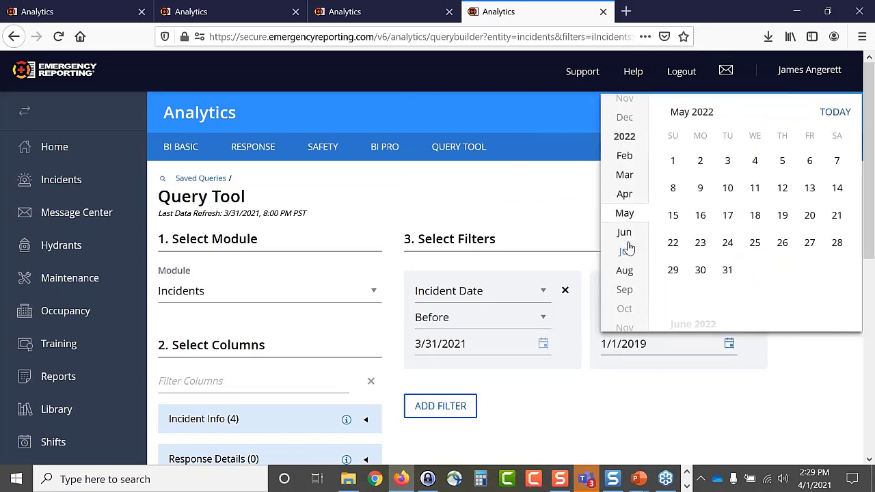
scroll(627, 248, down, 4)
scroll(627, 248, up, 8)
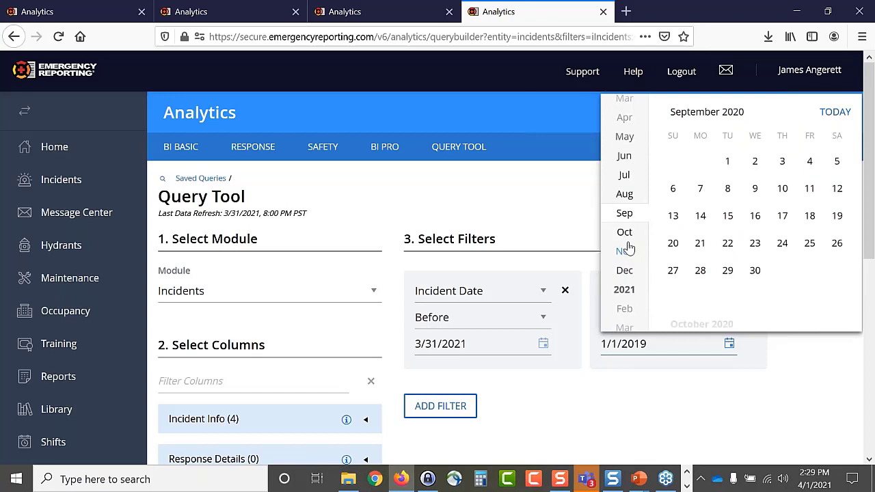
scroll(628, 248, up, 2)
scroll(628, 248, down, 2)
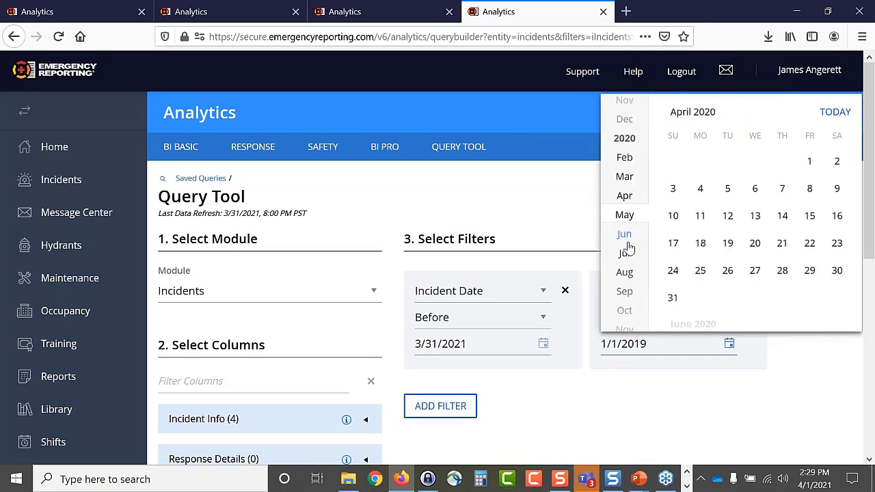
scroll(628, 248, down, 8)
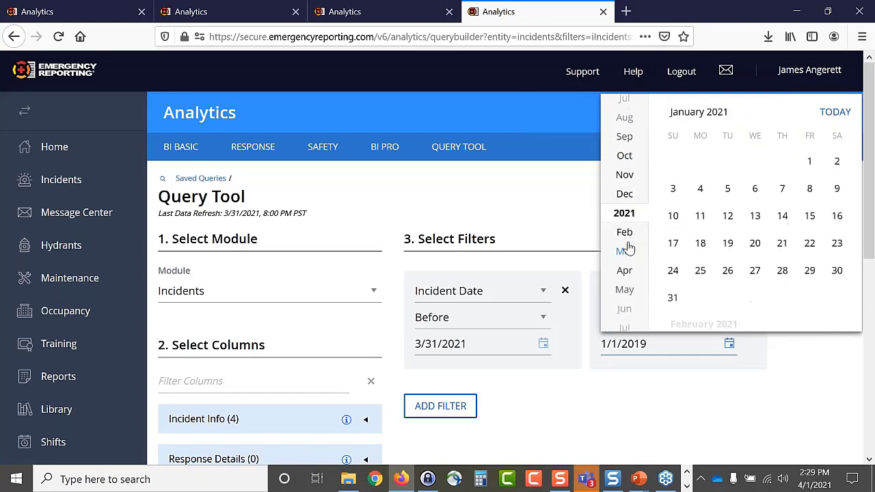
click(810, 161)
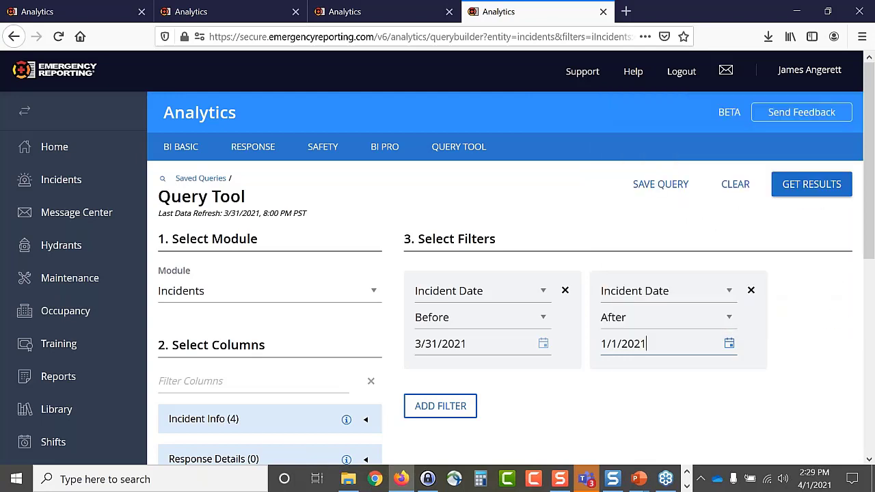
- Rerun the query and review the 2021-only incidents like 2021-10, 2021-11 and 2021-15
click(817, 186)
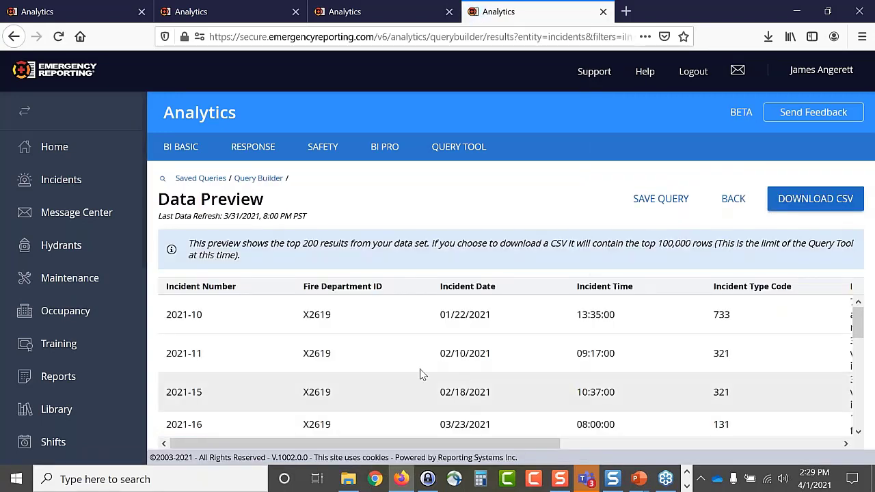
scroll(393, 365, down, 2)
scroll(393, 365, up, 2)
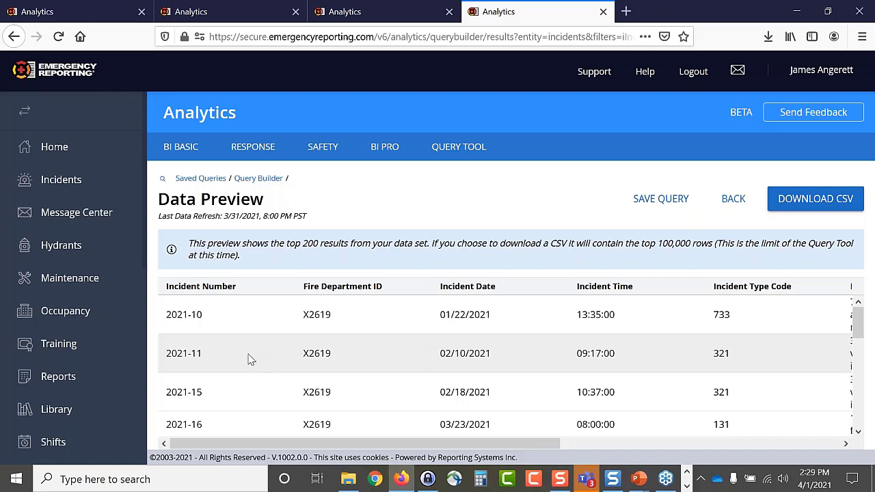
scroll(252, 360, down, 2)
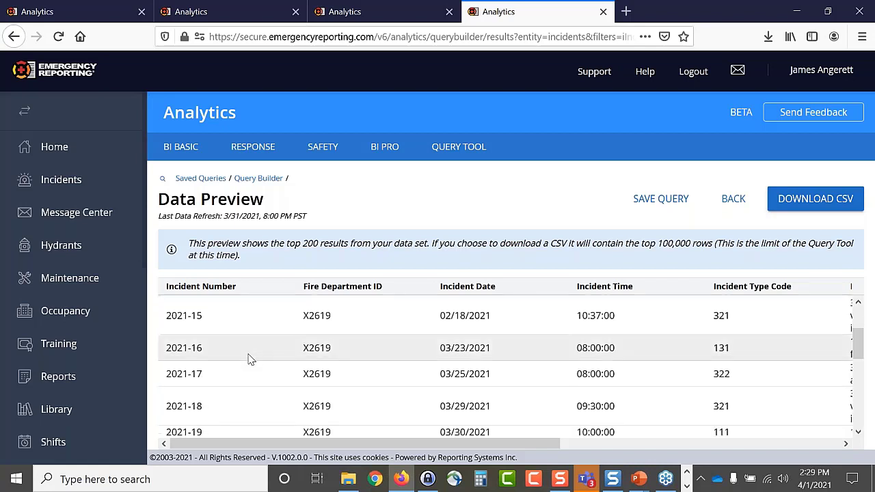
scroll(252, 360, down, 2)
scroll(252, 360, up, 4)
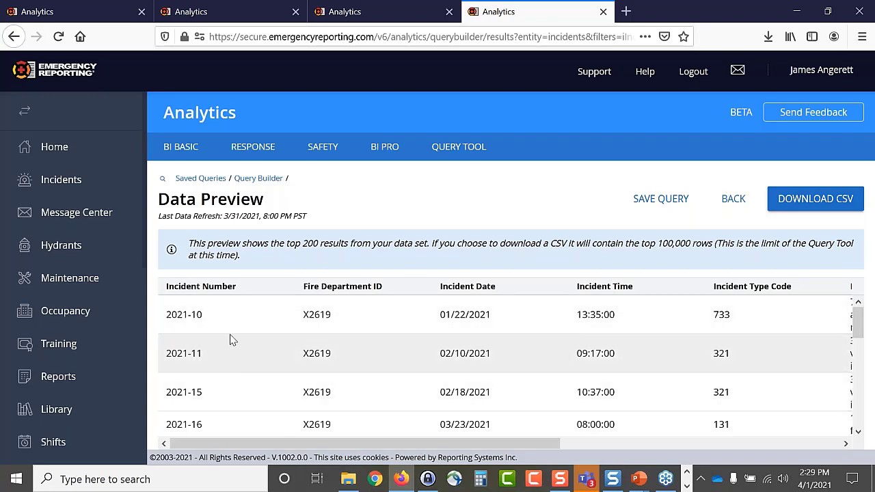
scroll(253, 332, down, 6)
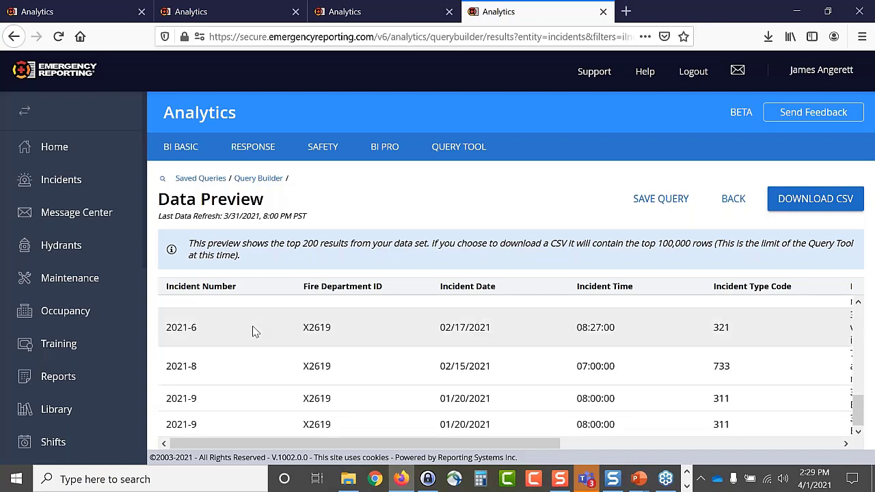
scroll(254, 333, up, 6)
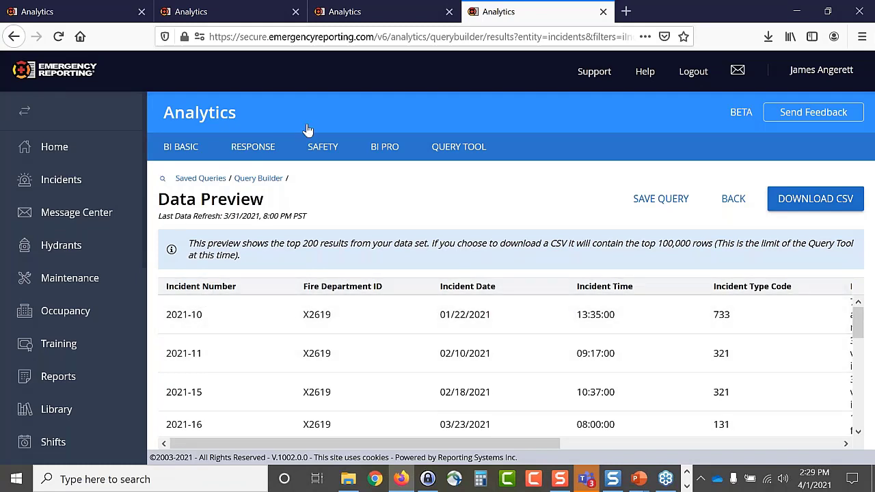
click(85, 14)
- Open the incident records list and search with the Date Range set to This year
scroll(68, 137, up, 9)
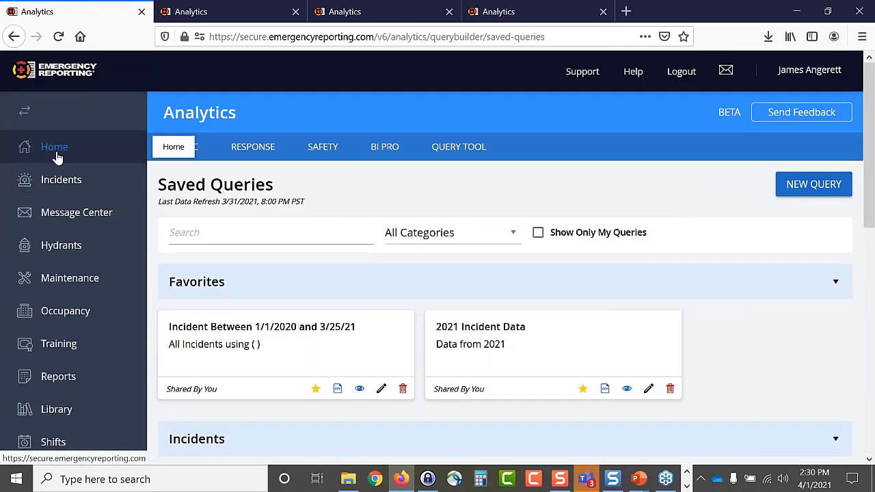
click(55, 186)
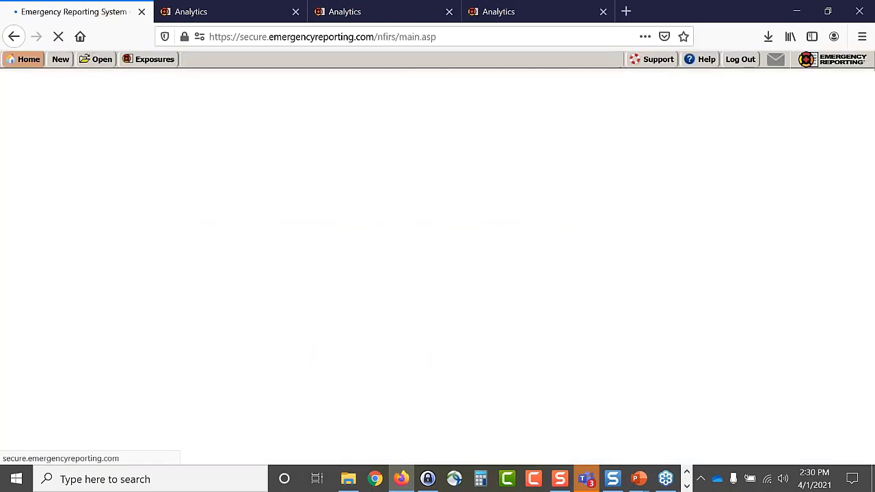
click(49, 191)
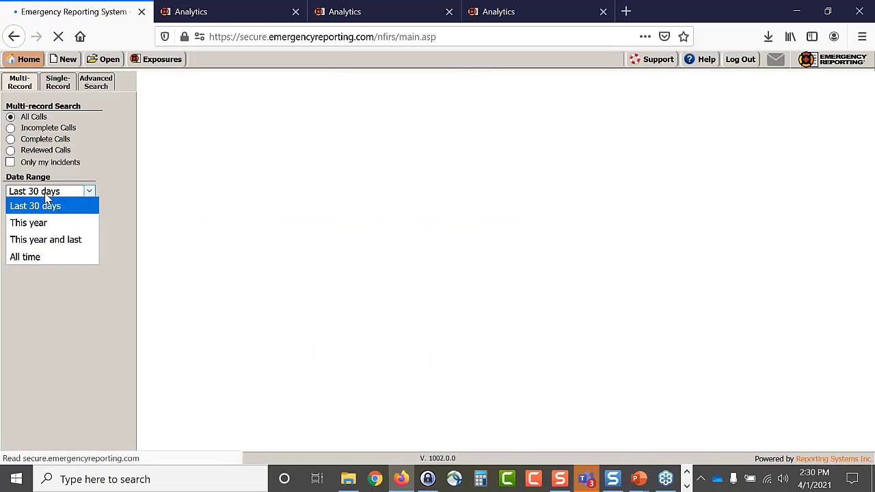
click(31, 220)
click(24, 209)
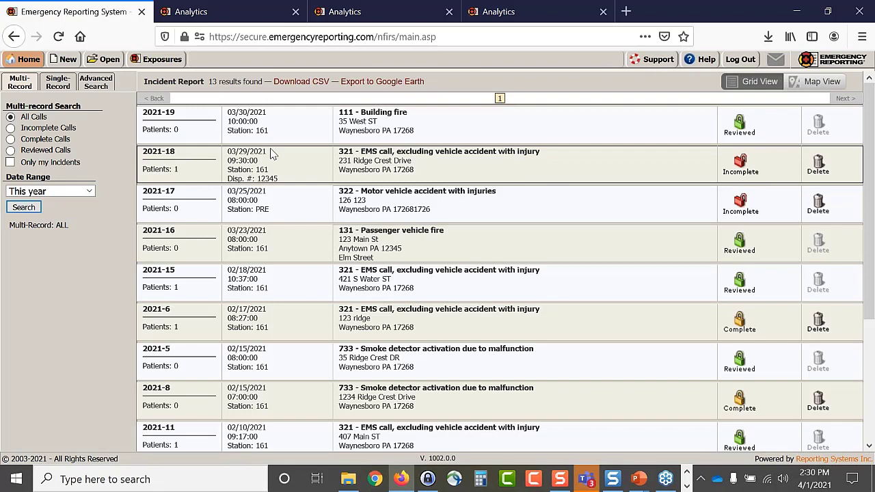
scroll(274, 156, down, 5)
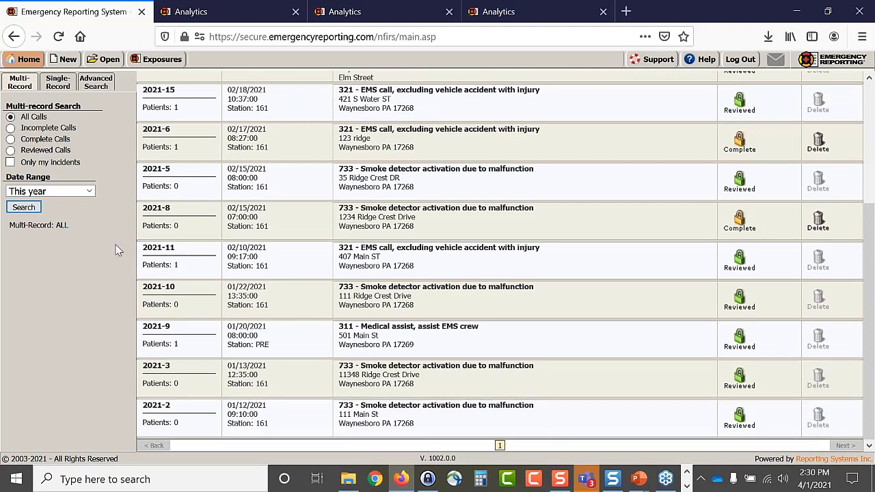
- Widen the Date Range to This year and last and scroll to the 2020 incidents
click(89, 192)
click(70, 241)
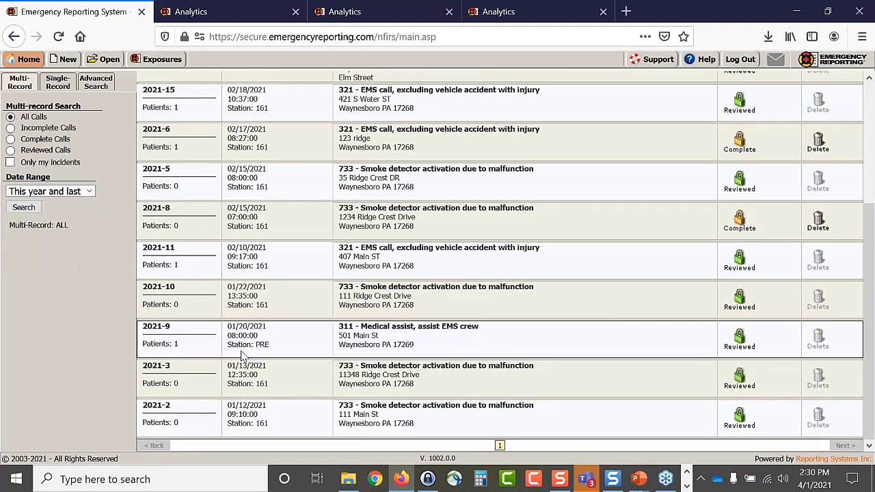
click(23, 208)
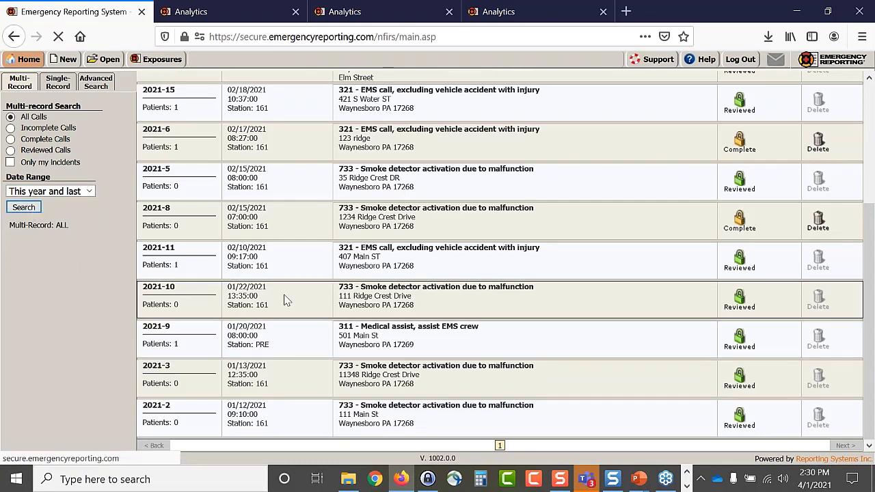
scroll(286, 301, down, 5)
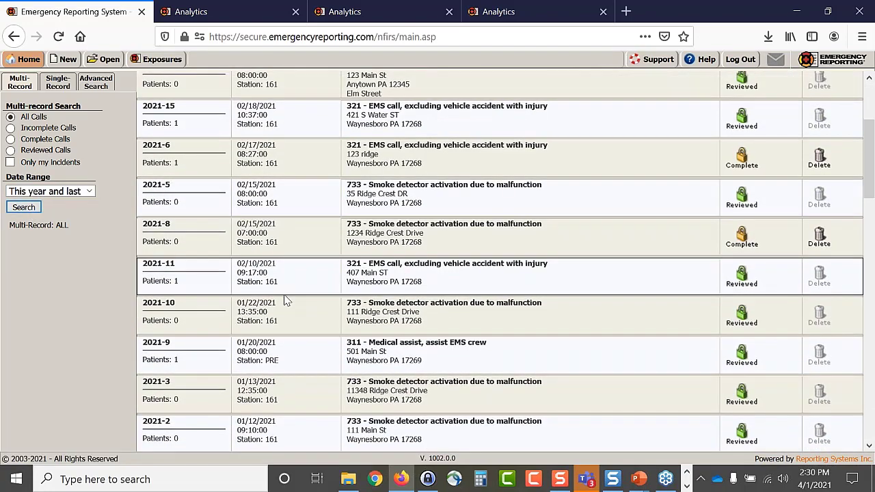
scroll(286, 301, down, 5)
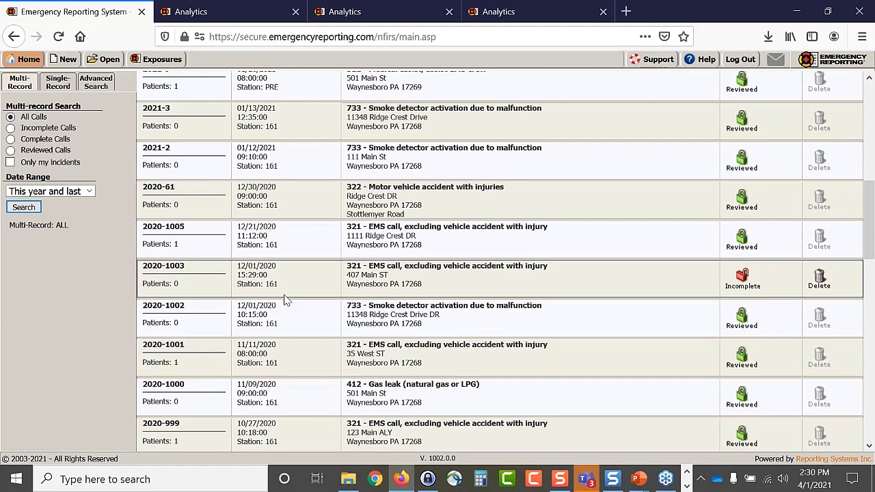
scroll(286, 301, up, 1)
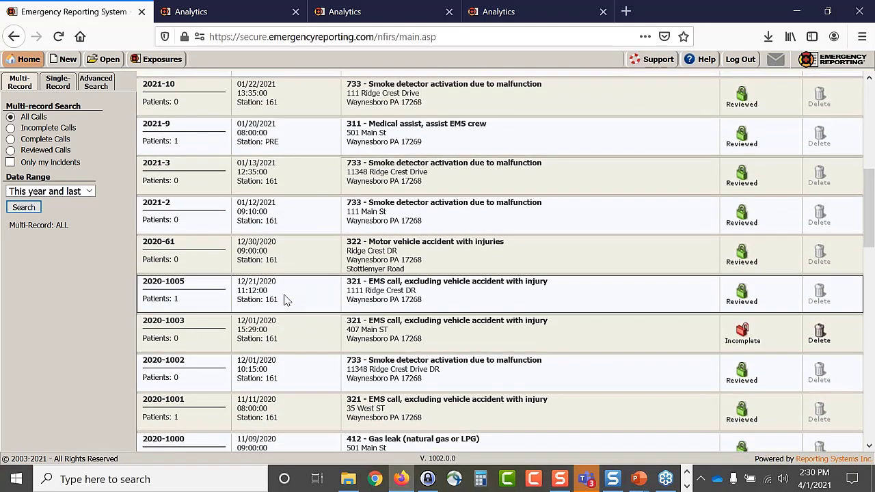
- Switch among the browser tabs and return the query to its builder filters
click(521, 15)
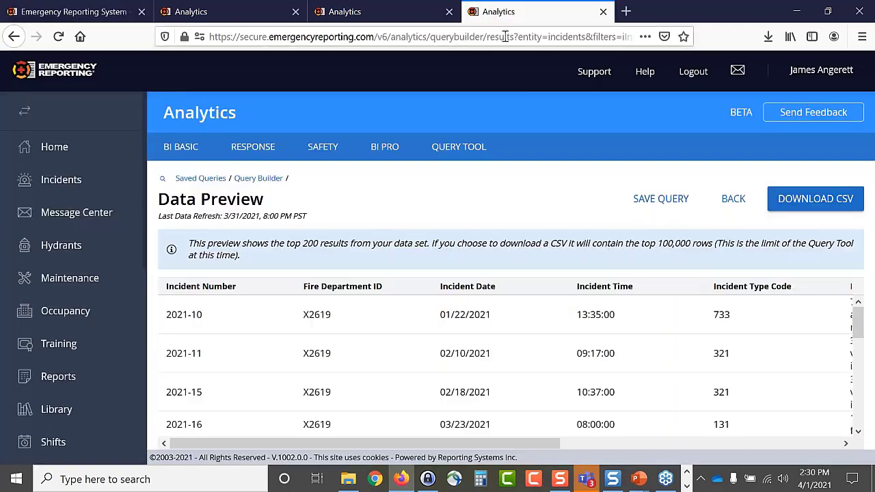
click(361, 17)
click(244, 14)
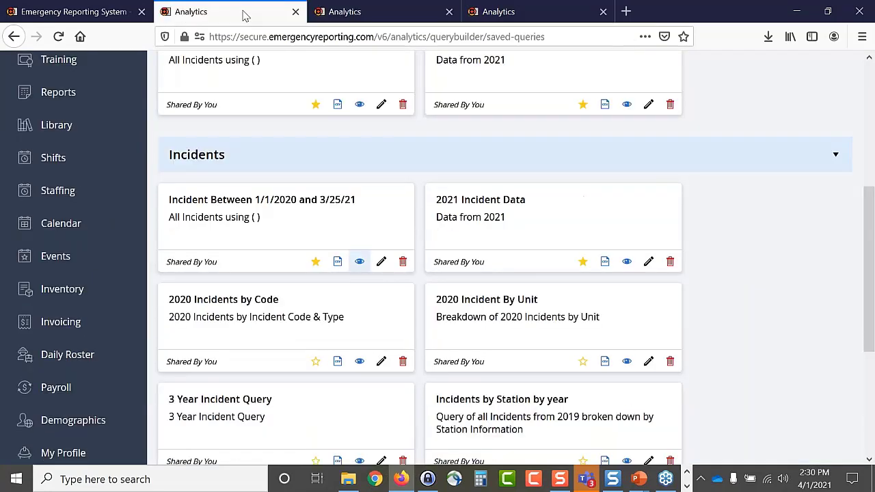
click(494, 15)
click(729, 203)
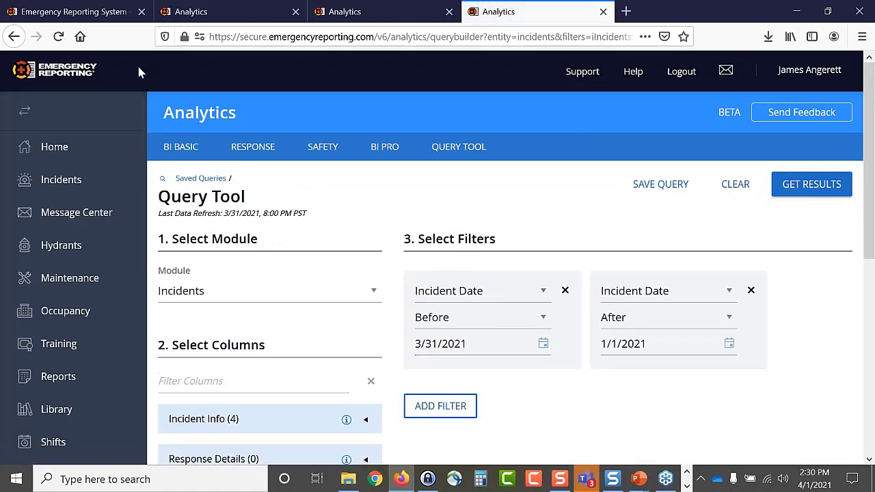
click(87, 13)
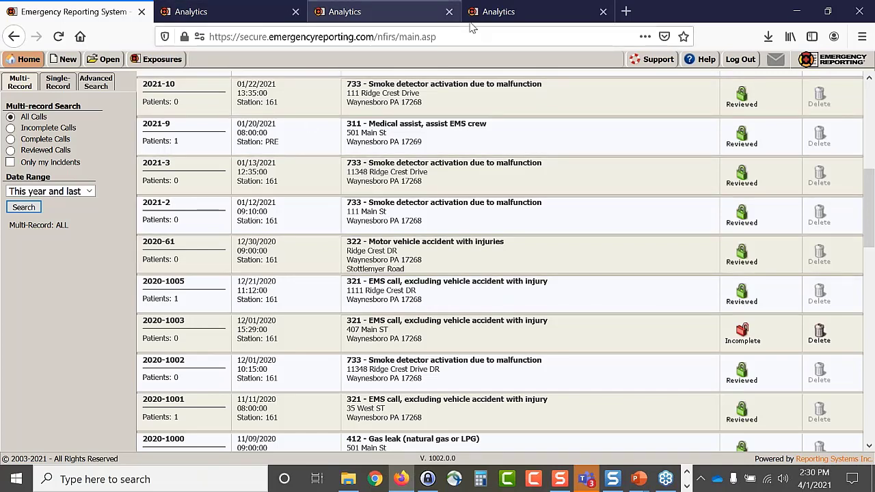
click(496, 12)
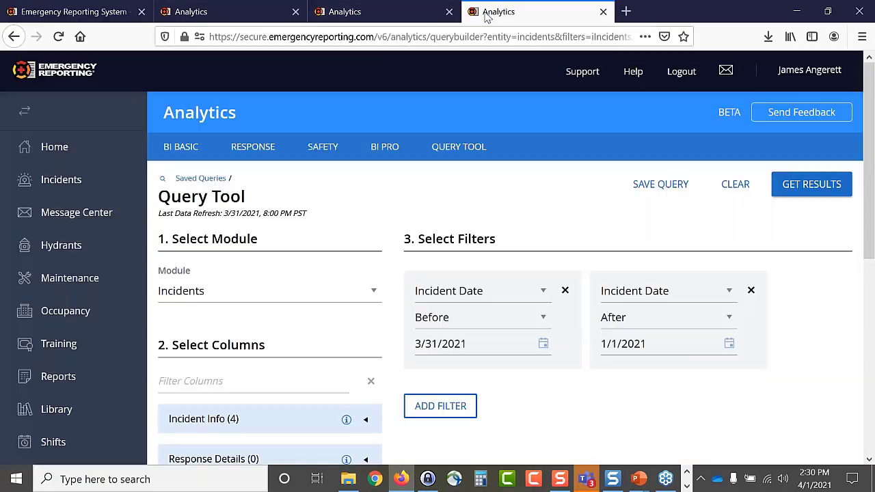
- Set the After date to 12/30/2020, keeping Before at 3/31/2021, and rerun the query
click(544, 346)
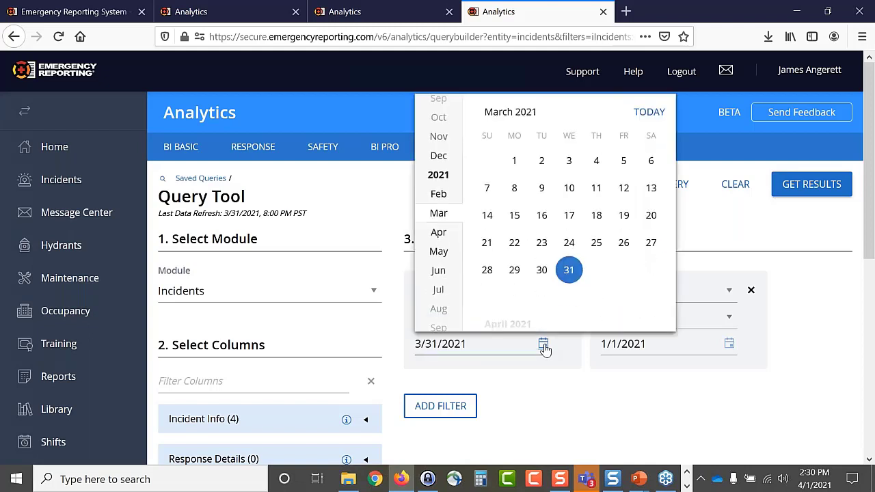
click(588, 401)
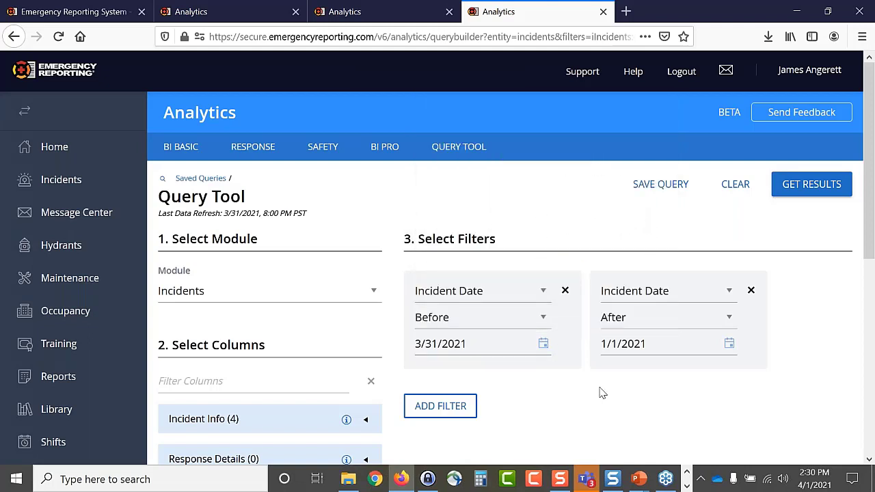
click(729, 344)
click(625, 194)
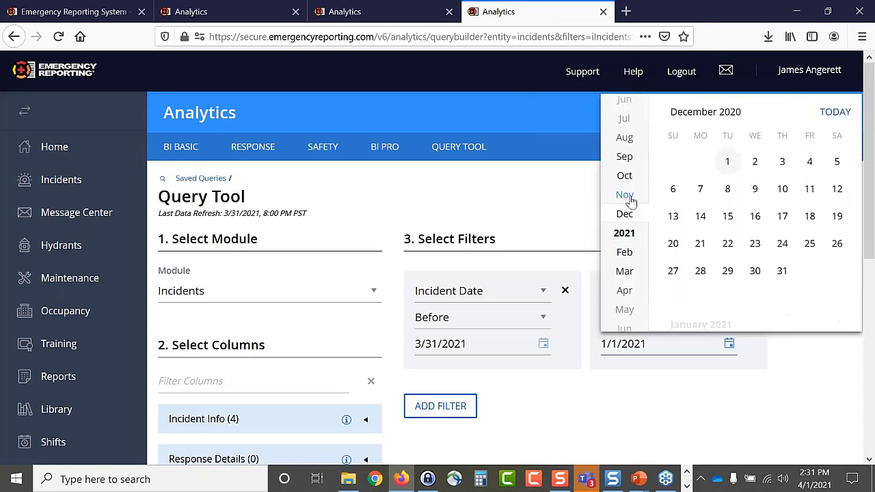
click(755, 274)
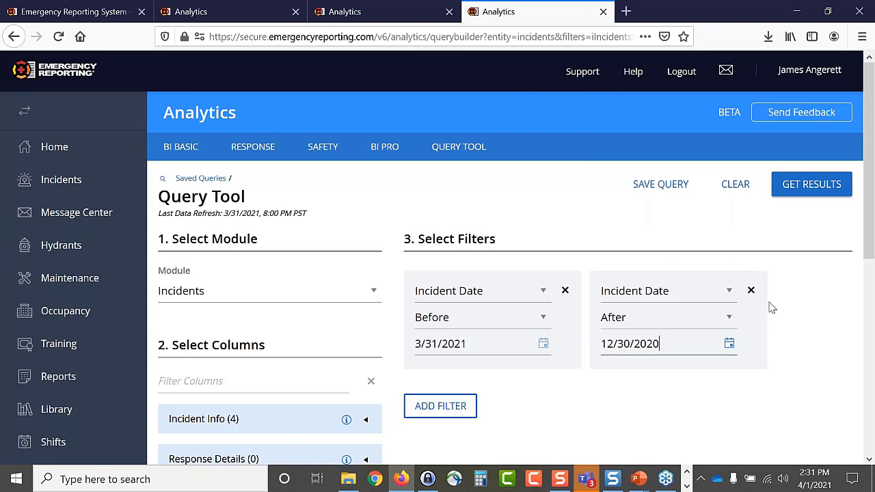
click(817, 195)
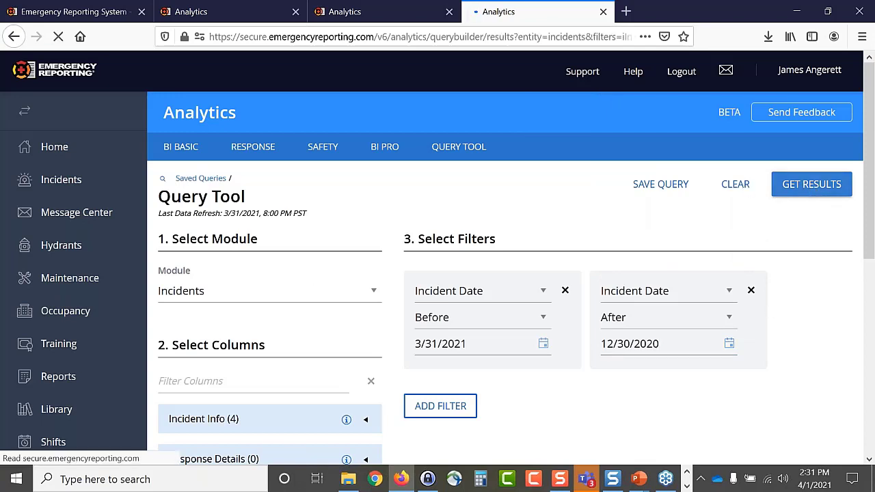
click(96, 16)
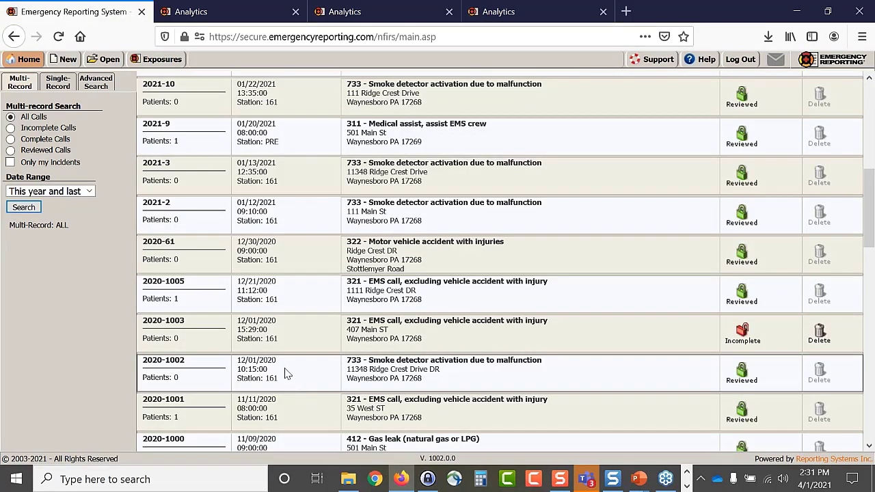
click(518, 16)
scroll(238, 349, down, 2)
scroll(238, 349, down, 5)
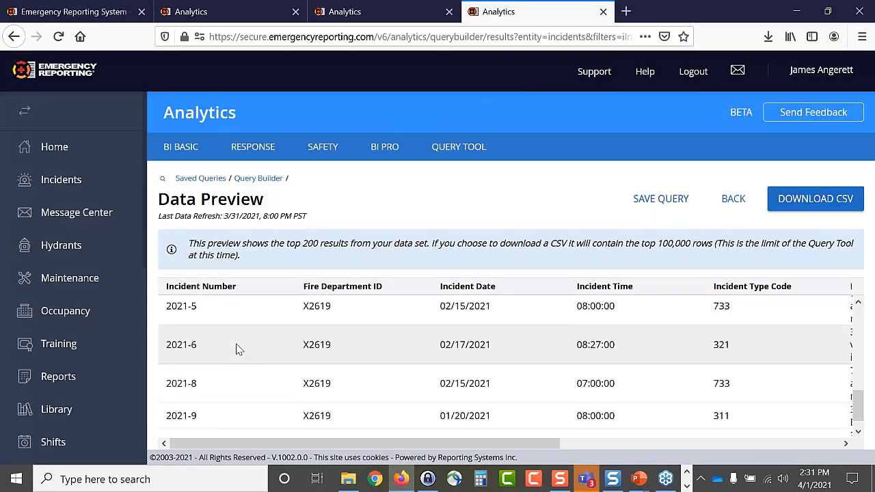
scroll(238, 349, up, 3)
scroll(238, 348, up, 1)
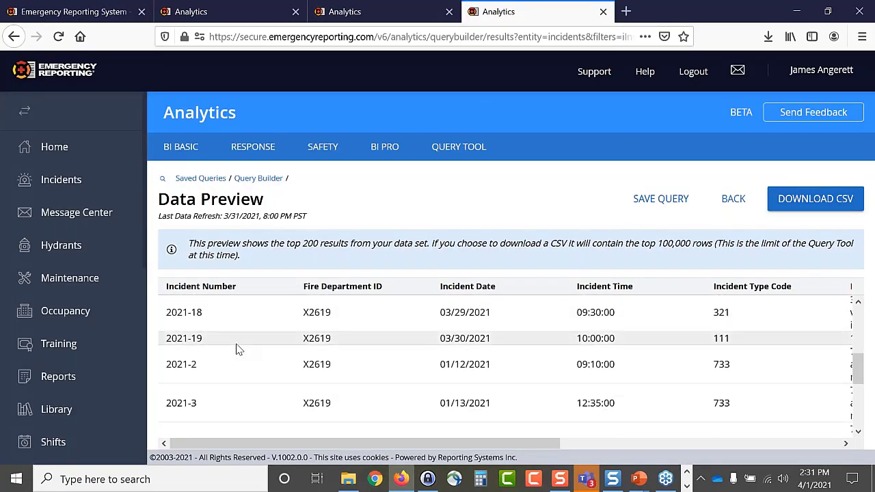
scroll(238, 349, up, 3)
scroll(238, 348, up, 2)
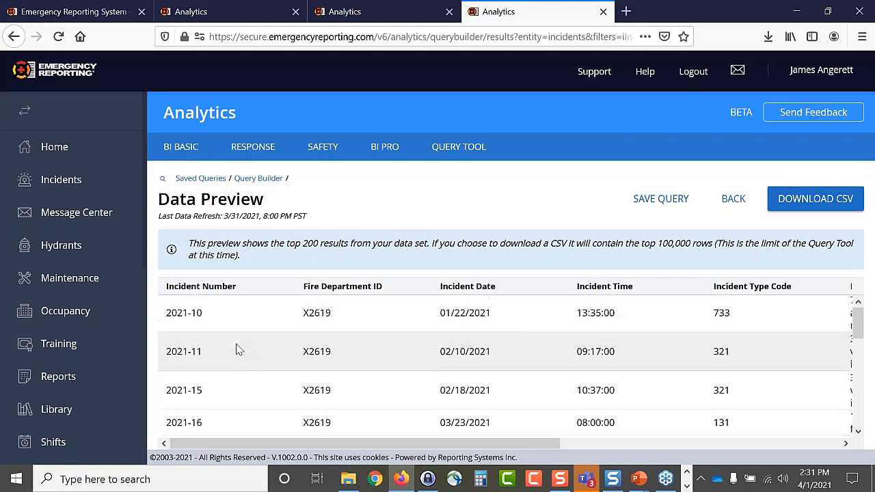
scroll(237, 349, up, 4)
scroll(238, 349, down, 3)
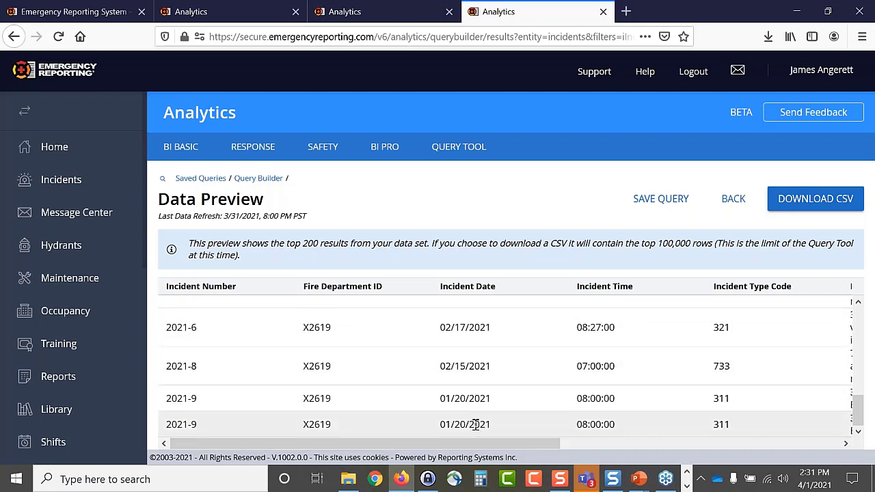
scroll(476, 420, up, 2)
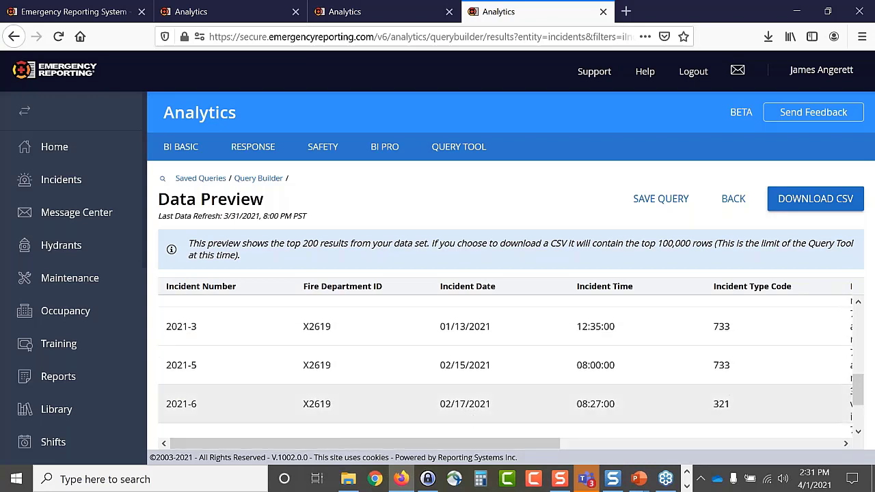
scroll(476, 407, up, 2)
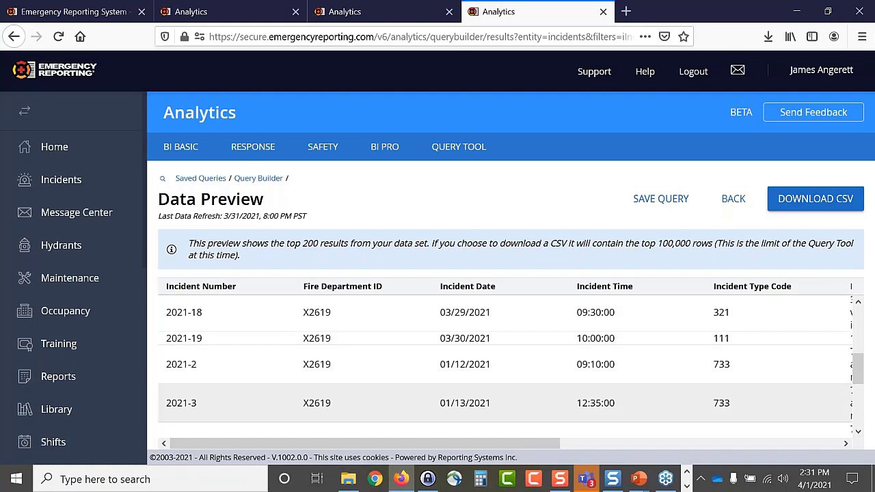
scroll(476, 407, up, 3)
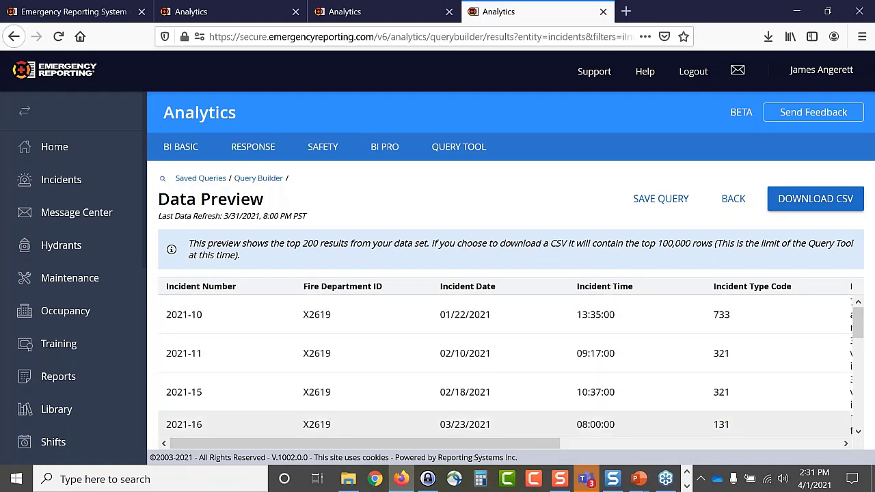
scroll(471, 428, down, 7)
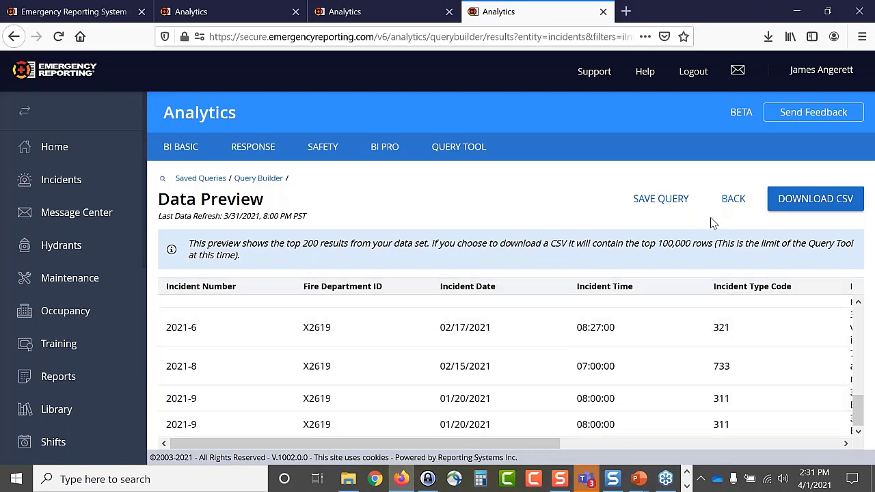
- Change the After date to 12/29/2020, keeping Before at 3/31/2021, and rerun the query
click(733, 198)
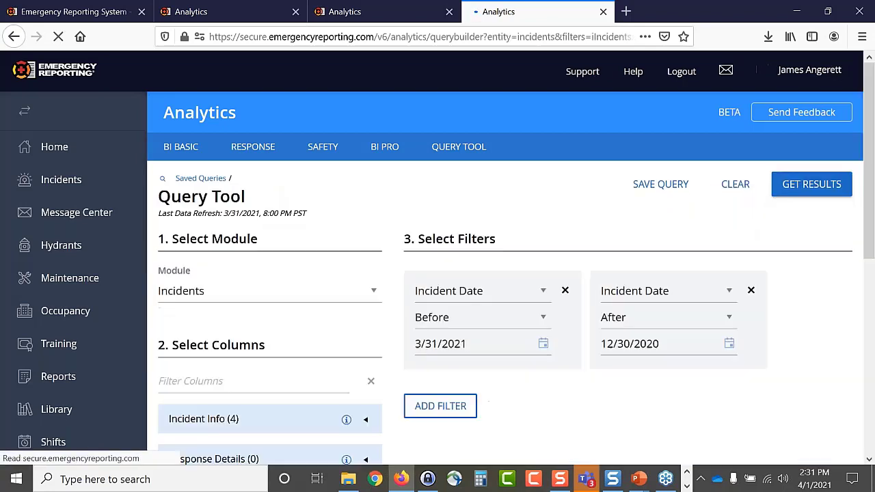
click(729, 344)
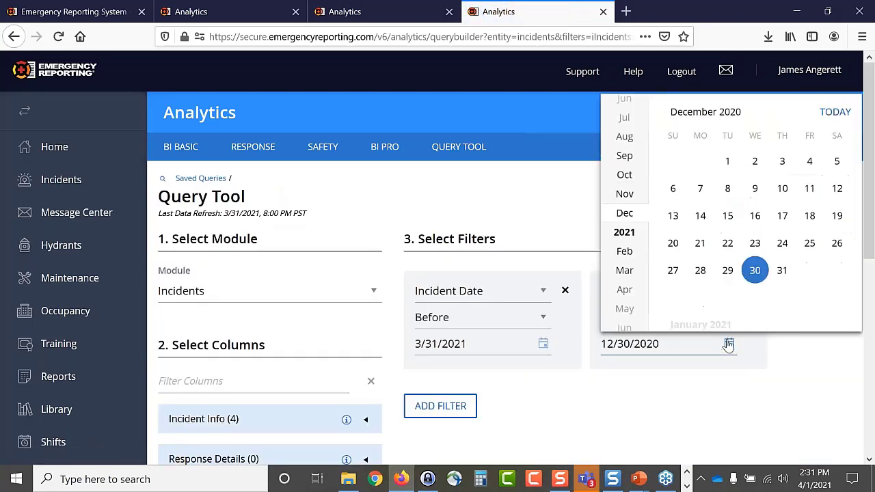
click(726, 279)
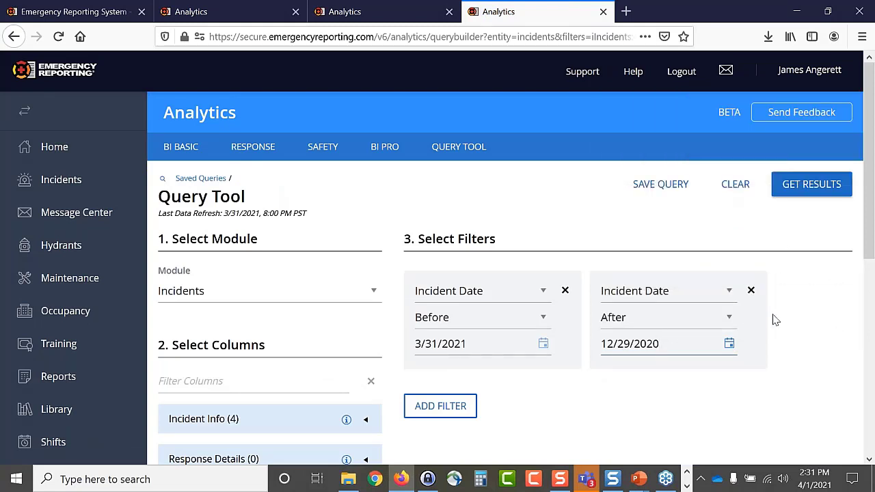
click(497, 195)
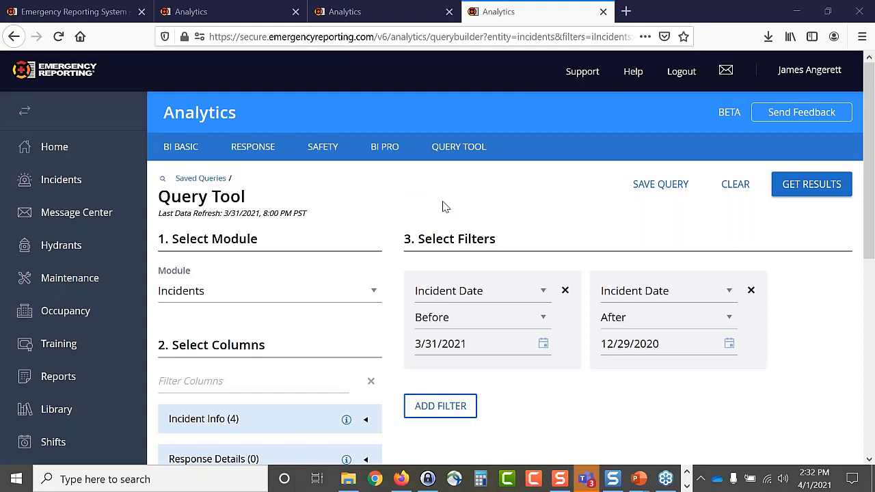
click(805, 185)
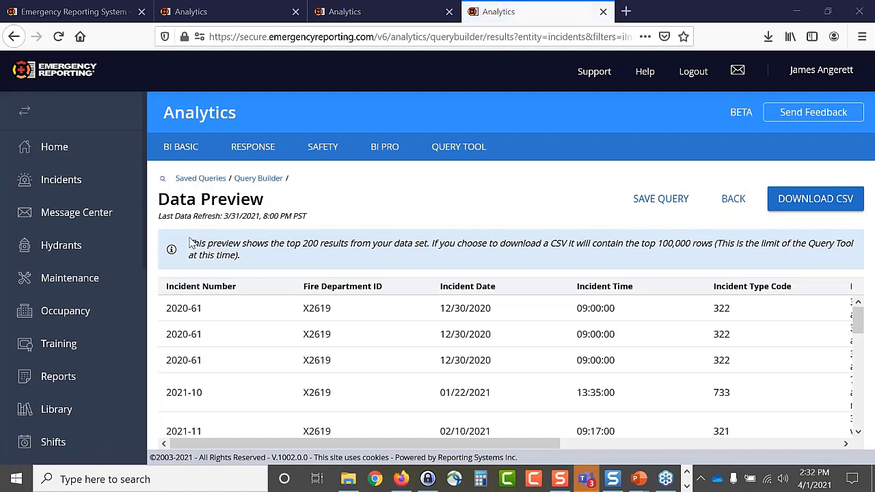
- Highlight the Data Preview notice about the top-200-results limit and Last Data Refresh line
drag(191, 242, 325, 269)
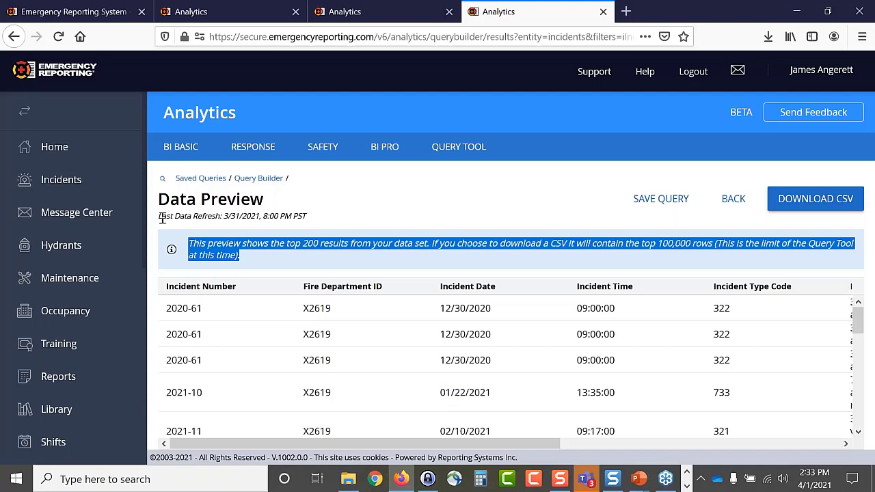
drag(160, 216, 337, 218)
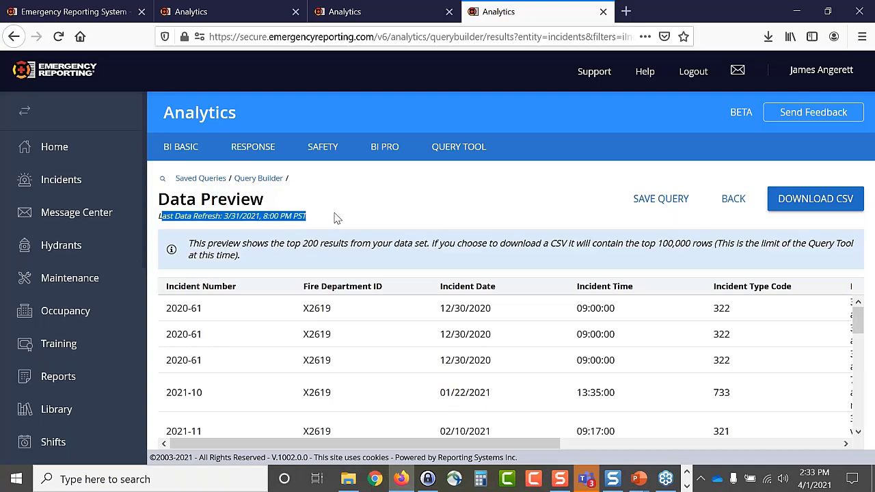
click(335, 217)
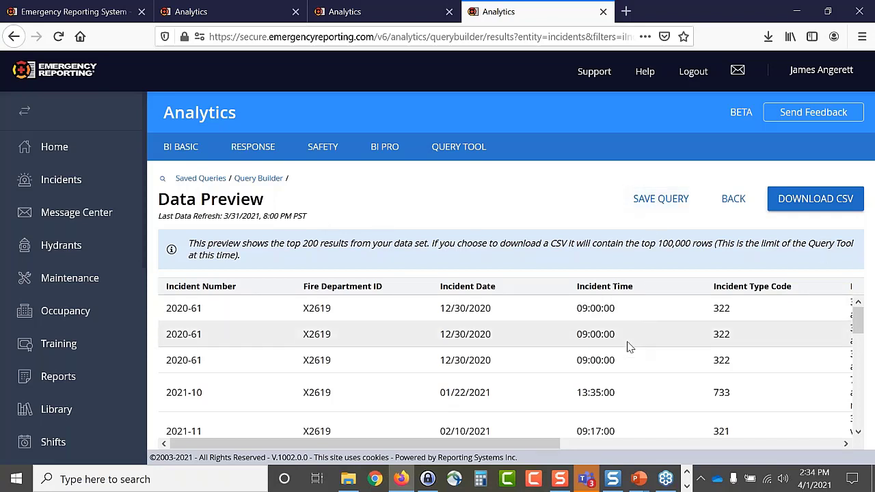
scroll(628, 361, down, 2)
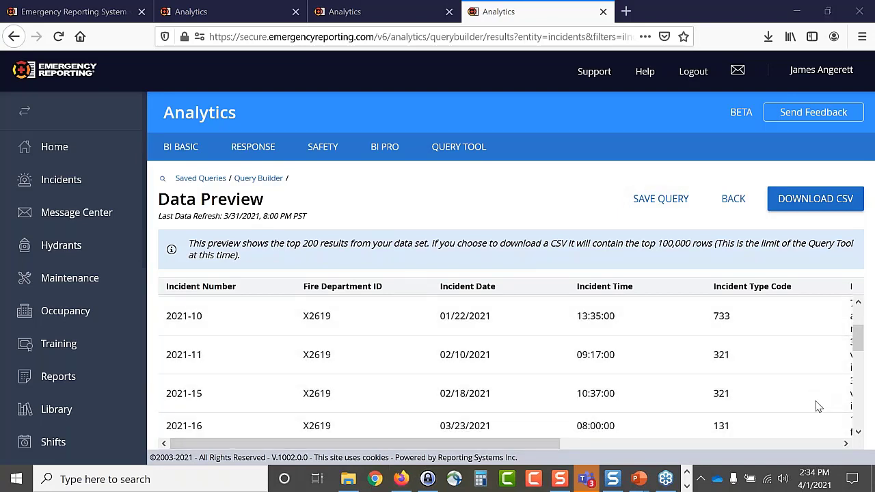
scroll(537, 351, up, 2)
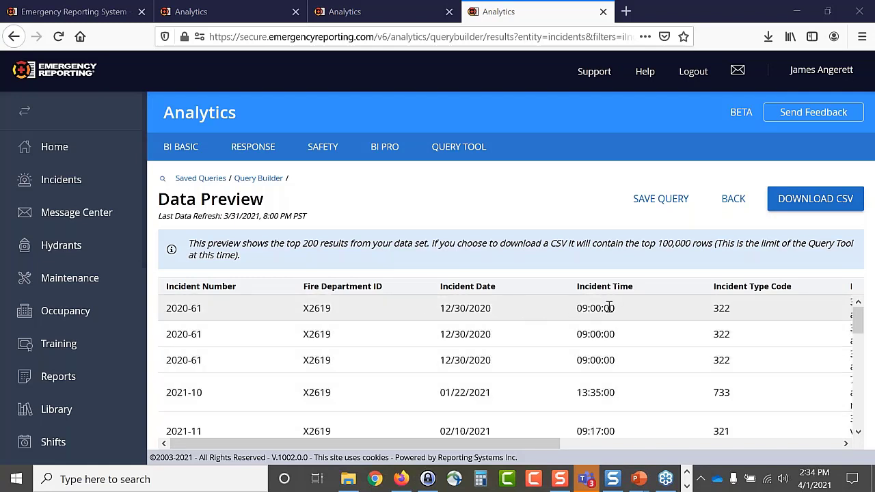
drag(521, 446, 470, 451)
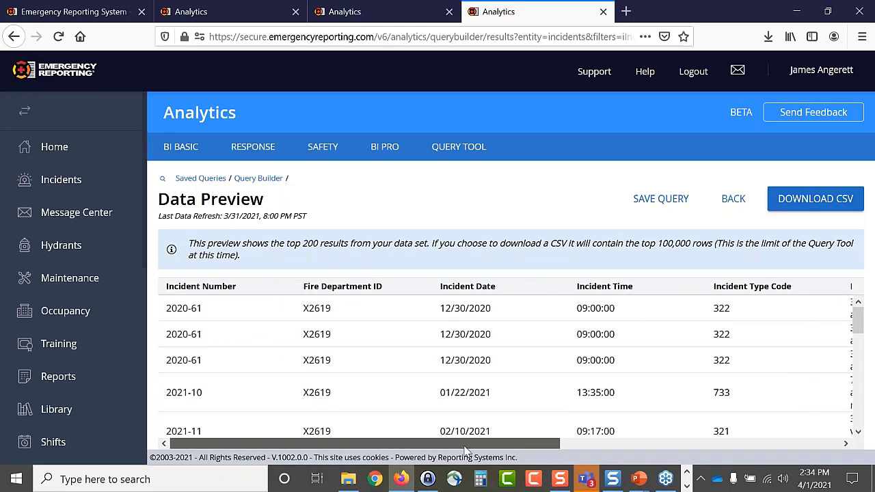
- Add the Department Apparatus Name column to the query and rerun the Data Preview
click(733, 199)
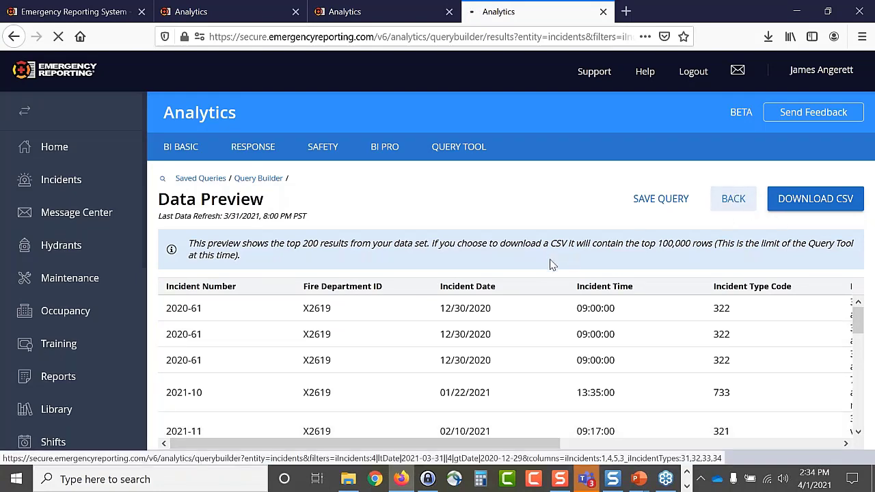
scroll(303, 271, down, 3)
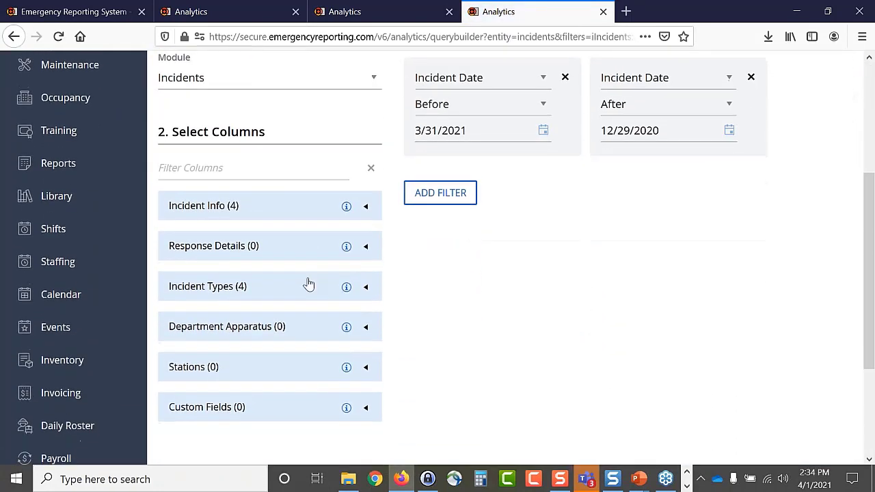
click(365, 328)
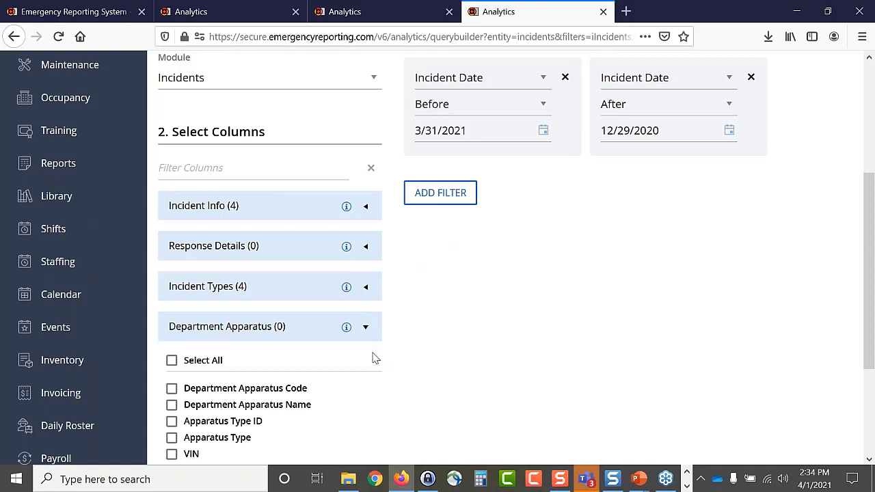
scroll(362, 358, down, 1)
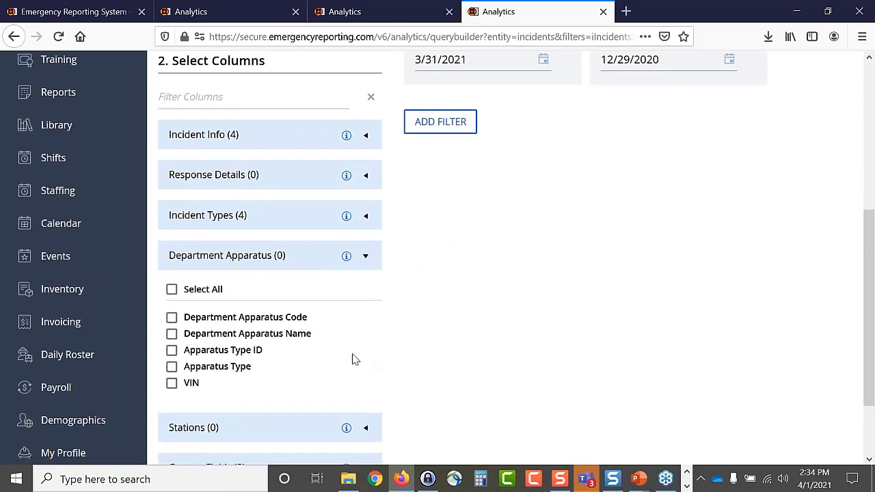
click(171, 334)
scroll(445, 303, up, 2)
scroll(446, 303, up, 2)
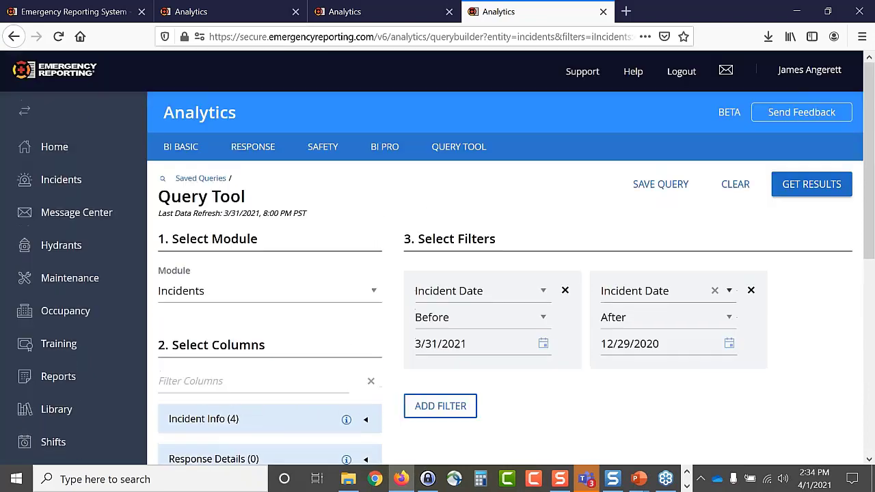
click(811, 184)
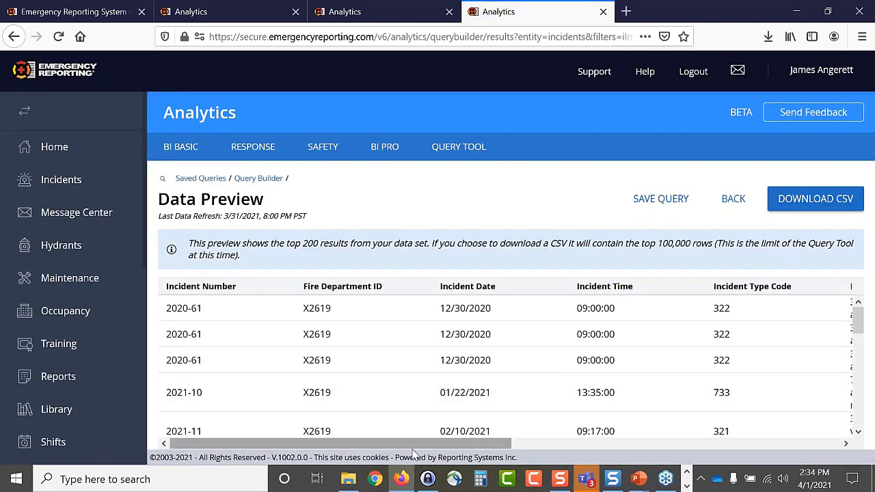
drag(338, 444, 681, 445)
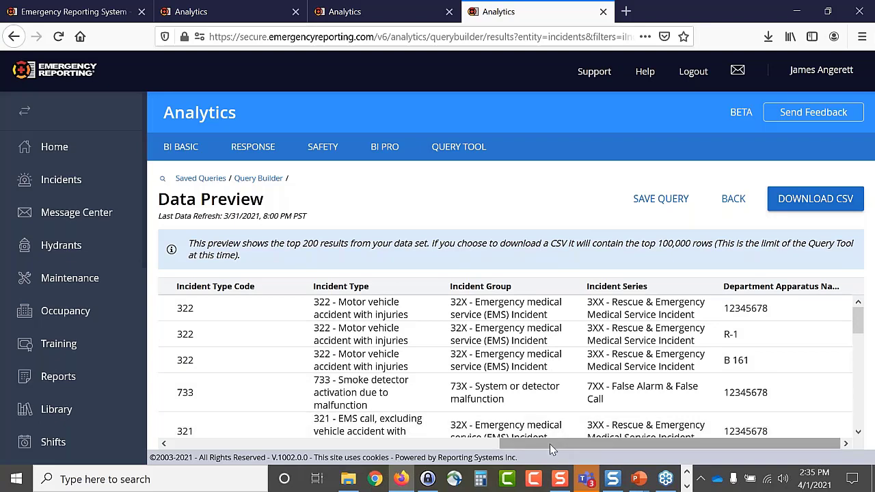
drag(549, 444, 113, 444)
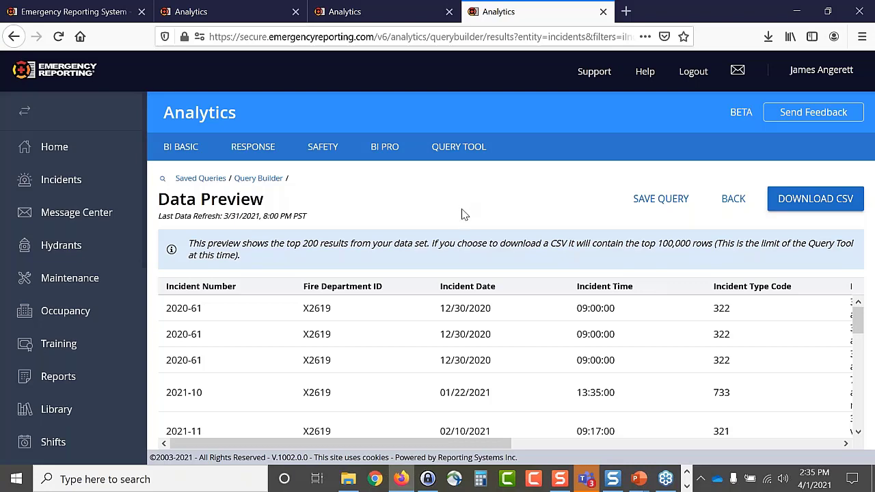
- Add the Alarm, Dispatch, Enroute and Arrival Date/Time columns from Response Details to the query
click(737, 202)
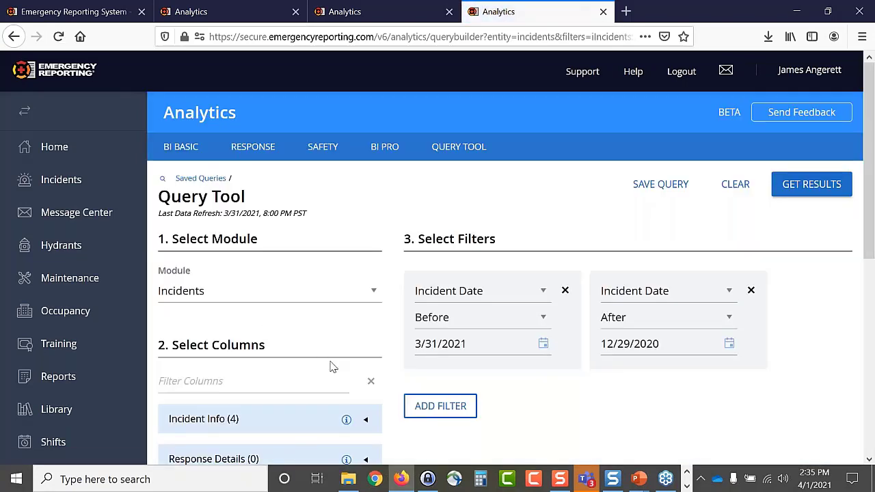
scroll(332, 366, down, 2)
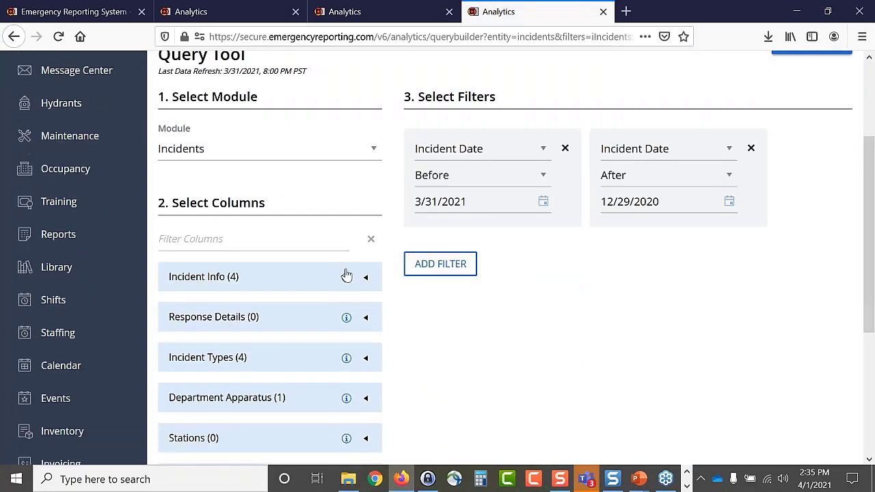
click(363, 317)
scroll(431, 338, down, 3)
scroll(431, 338, down, 2)
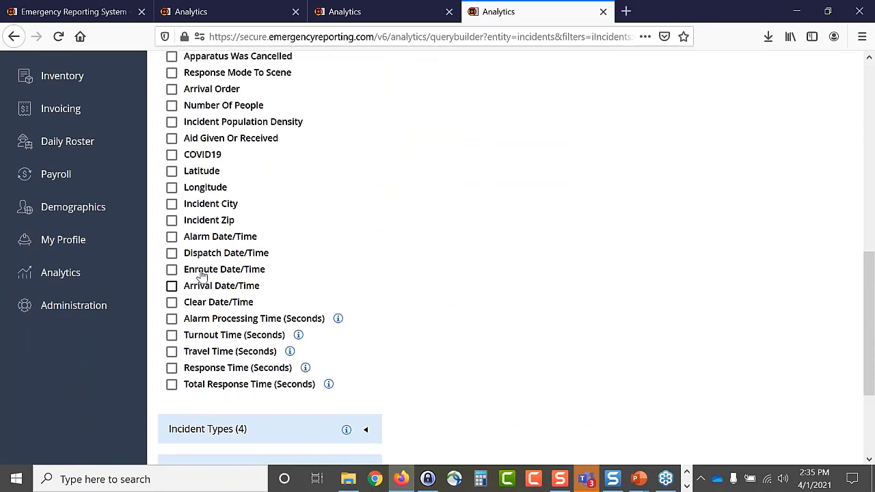
click(171, 237)
click(172, 254)
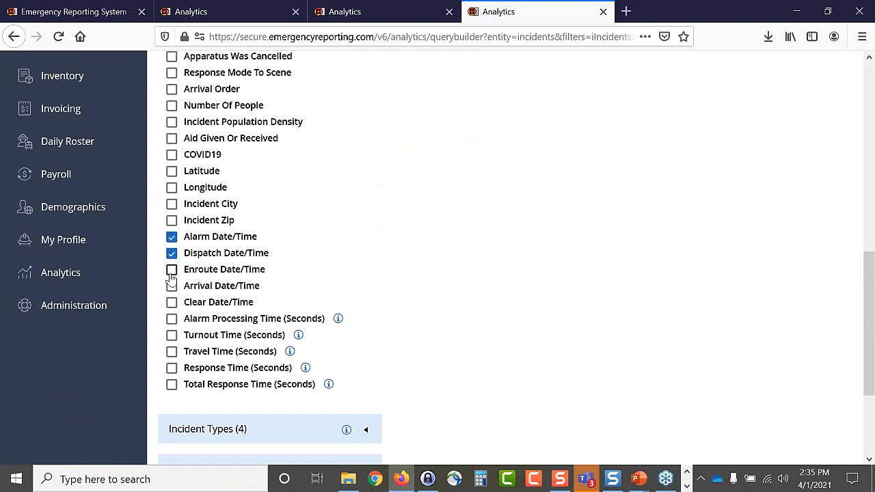
click(172, 270)
click(172, 287)
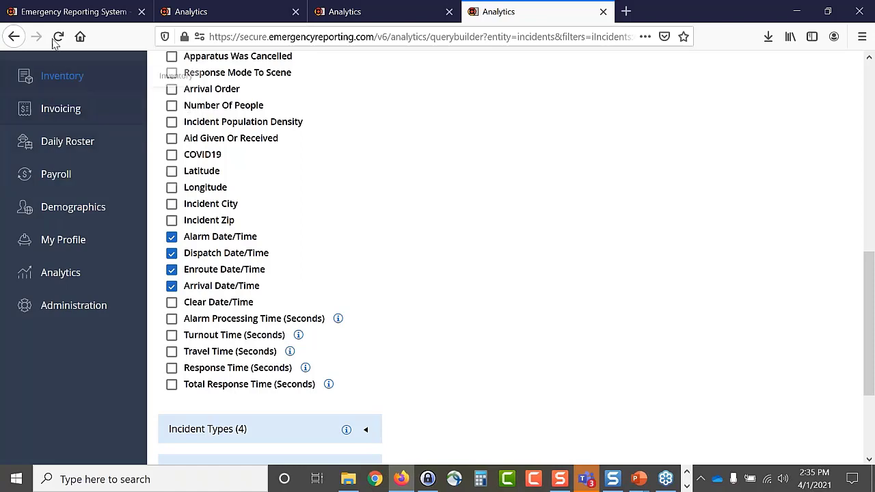
click(71, 12)
- Check incident 2021-18's Basic Info times for E 161's alarm-to-arrival values
scroll(175, 299, up, 10)
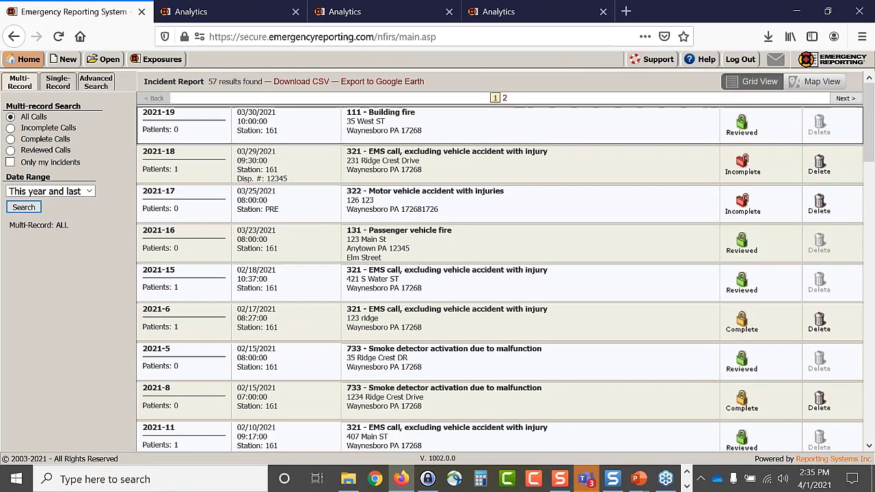
double_click(410, 161)
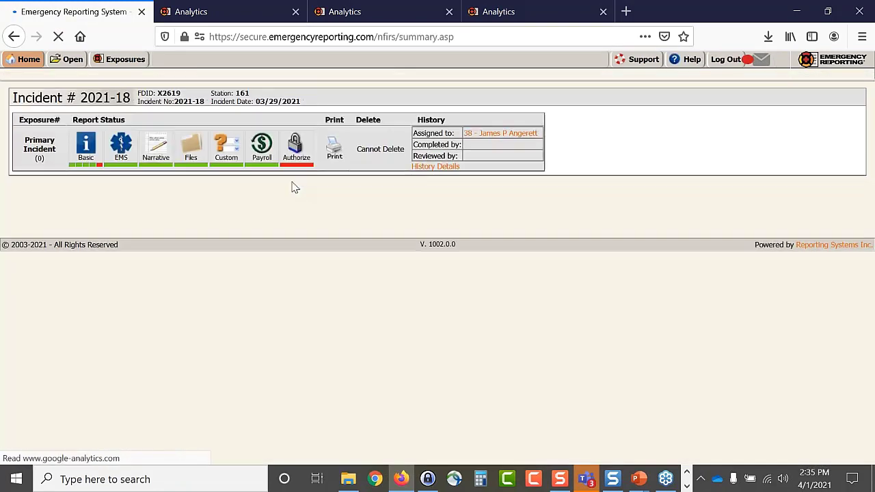
click(90, 169)
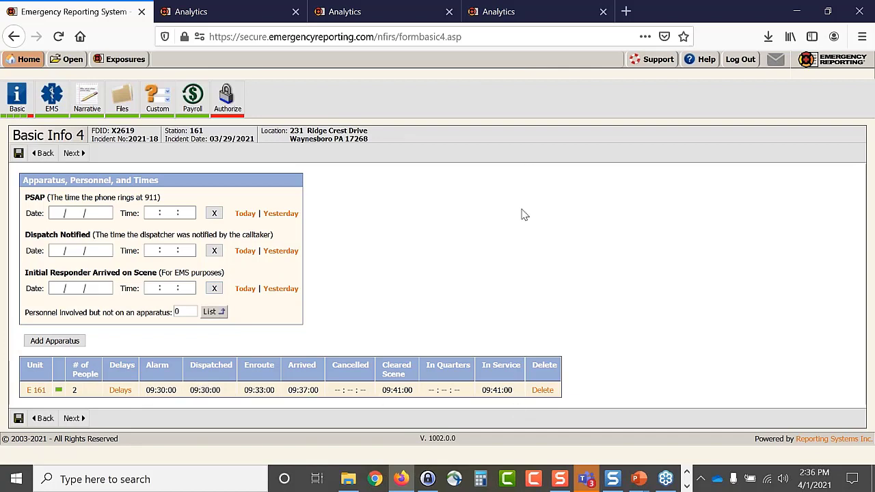
click(501, 11)
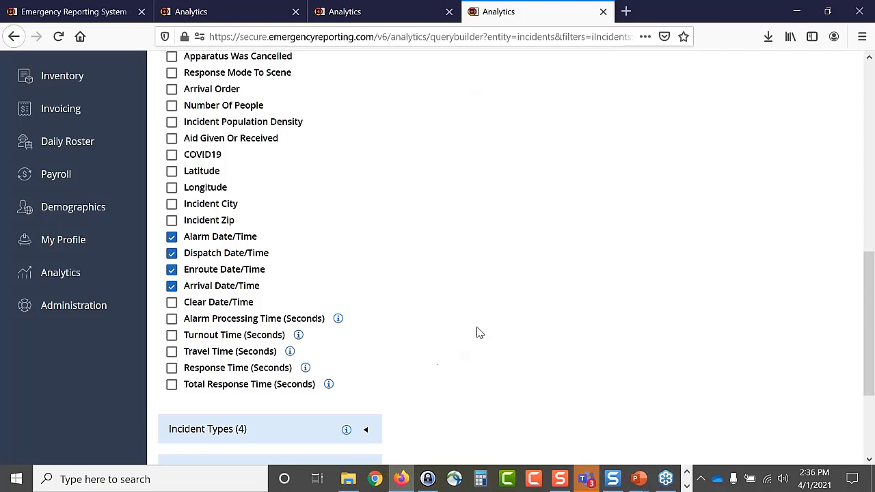
- Rerun the query and review the new Alarm, Dispatch, Enroute and Arrival time columns
scroll(477, 332, up, 10)
click(809, 188)
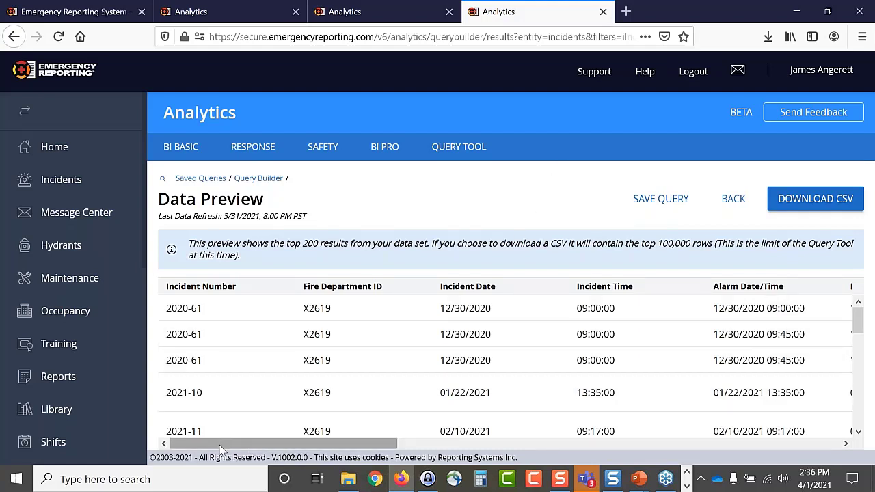
drag(220, 449, 407, 449)
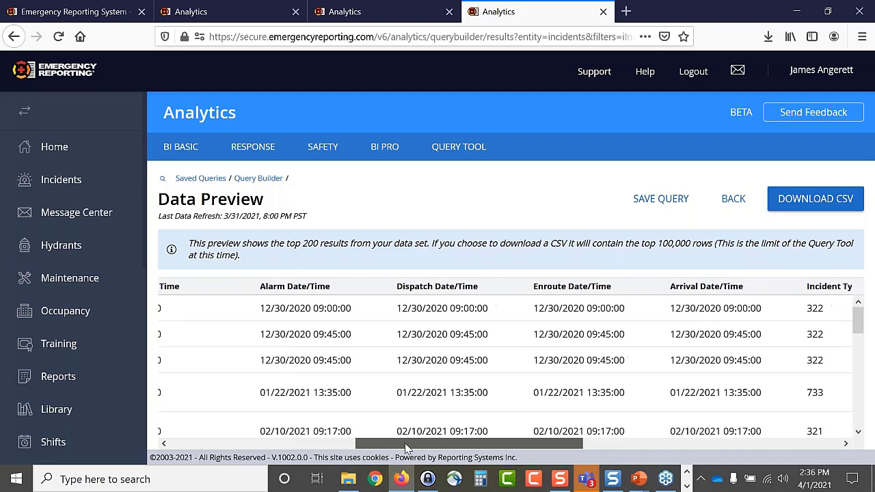
scroll(413, 366, down, 2)
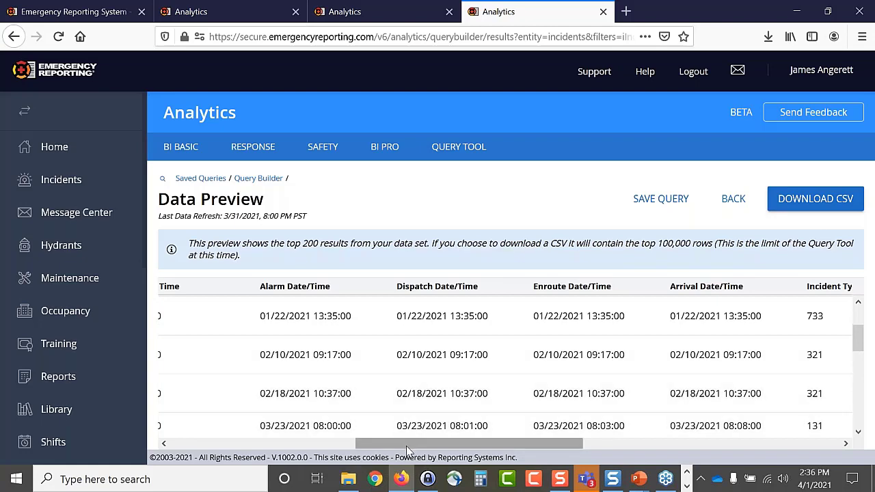
scroll(408, 451, left, 3)
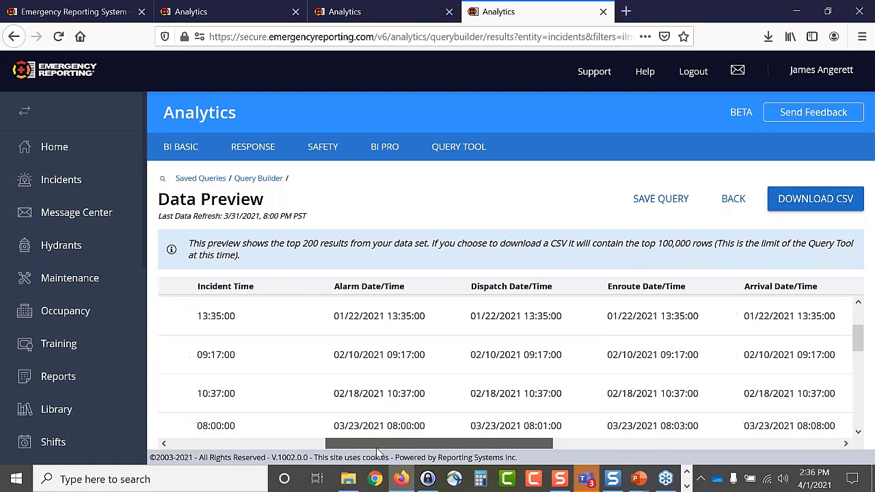
scroll(405, 397, down, 3)
scroll(401, 403, up, 1)
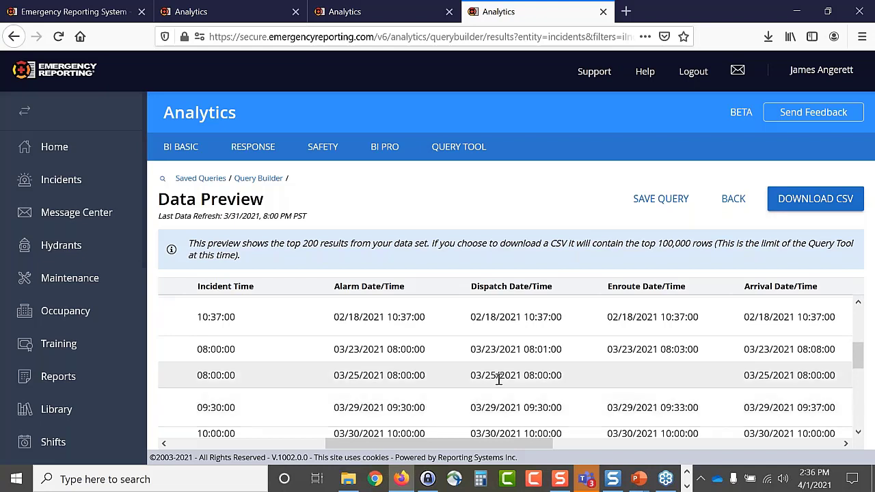
scroll(499, 380, up, 4)
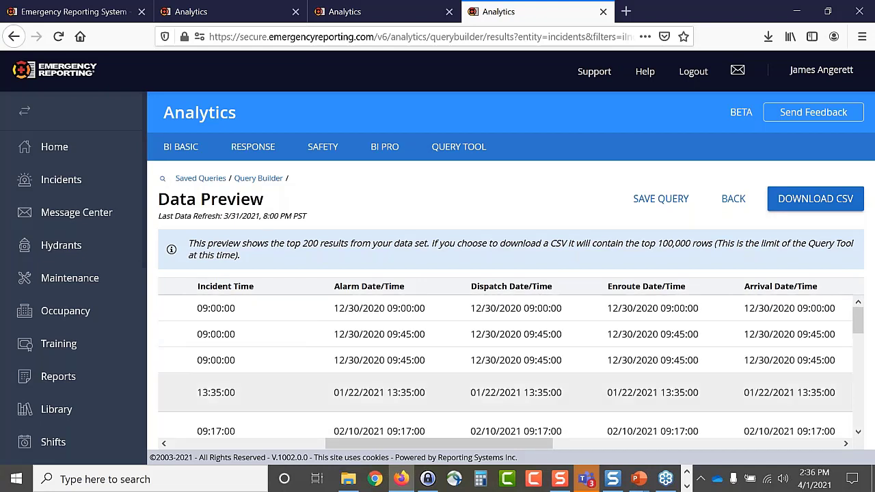
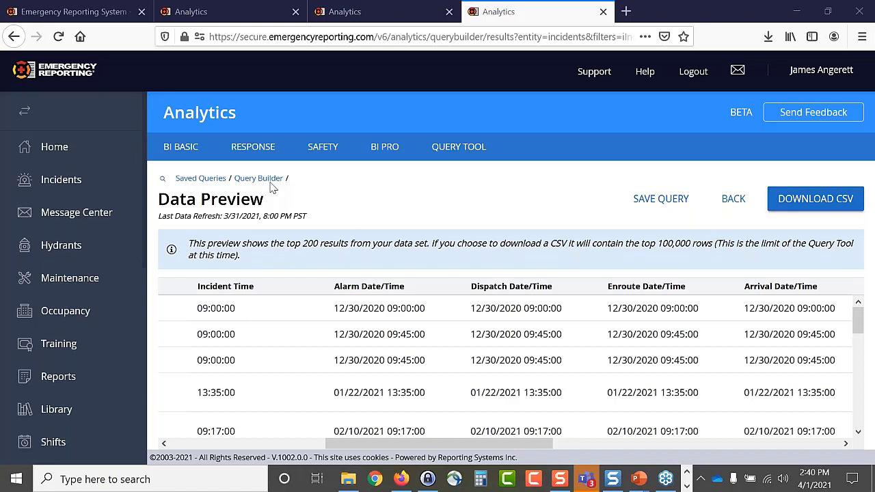
- Open the BI Basic analytics page listing Incident Volume, EMS Statistics, Occupancy, Training and Maintenance reports
click(183, 154)
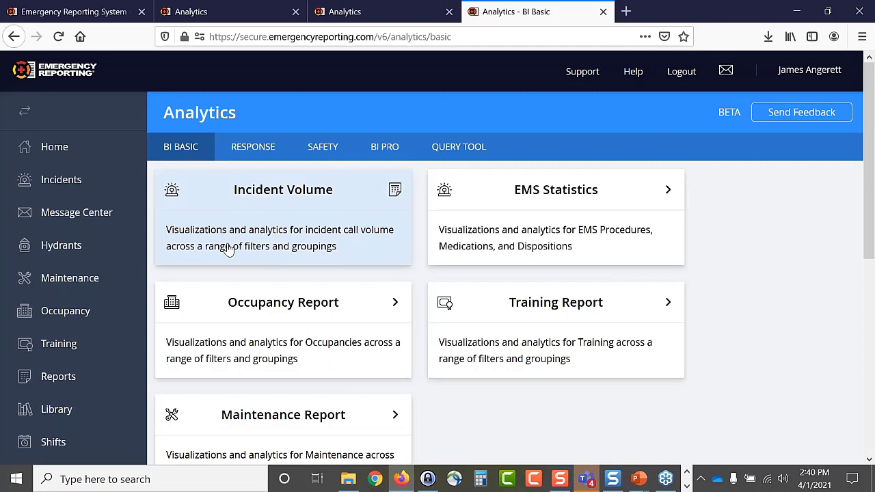
- Open the Incident Volume report full screen with its filter slicers panel showing
click(263, 204)
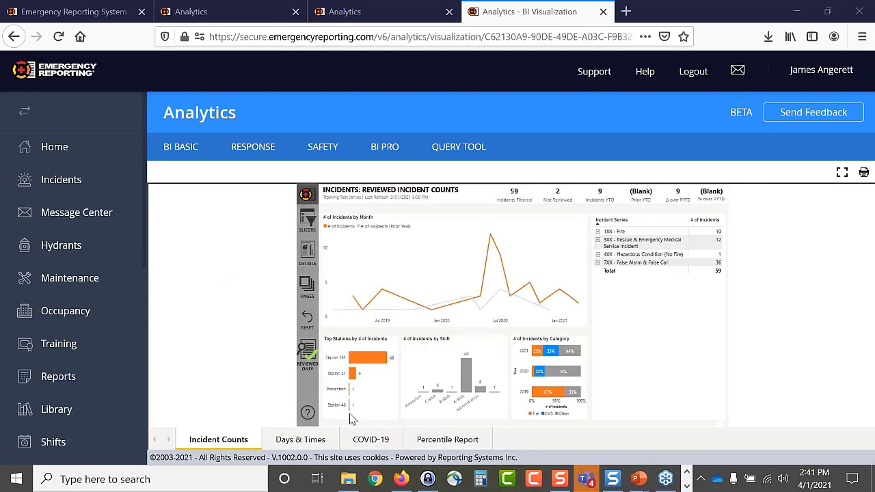
click(842, 174)
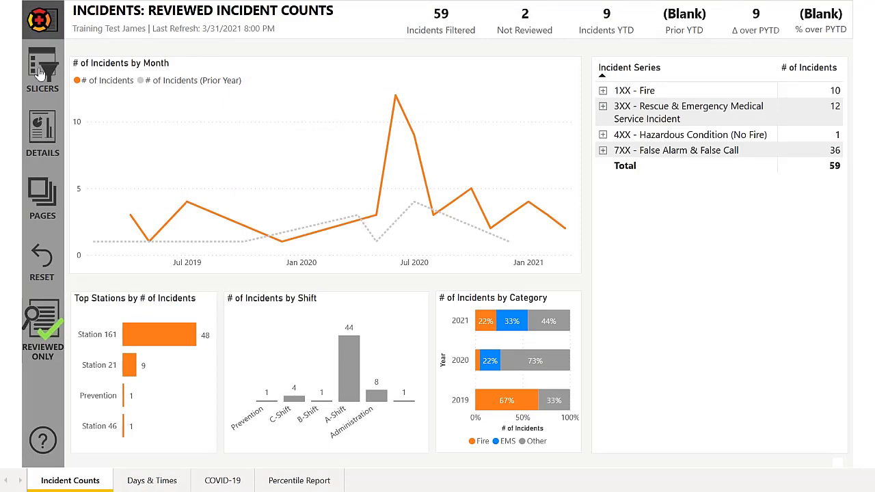
click(39, 71)
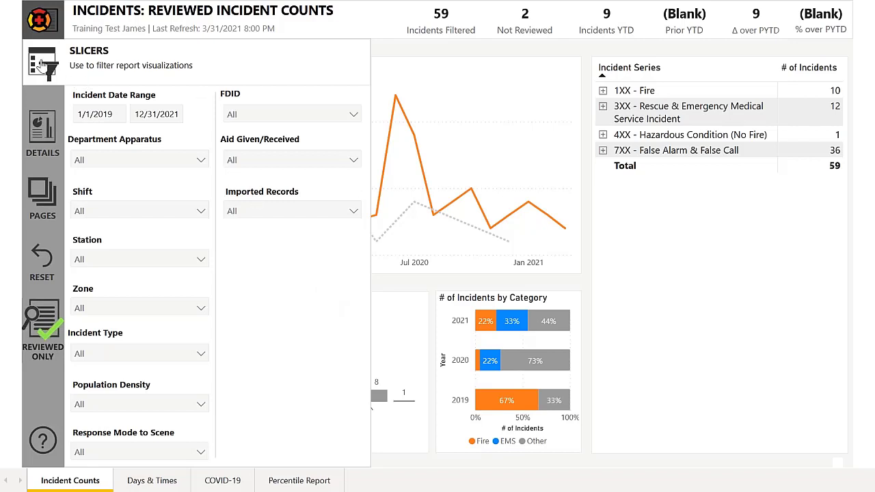
- Close the slicers panel to view the 59 incidents broken down by incident type
click(42, 65)
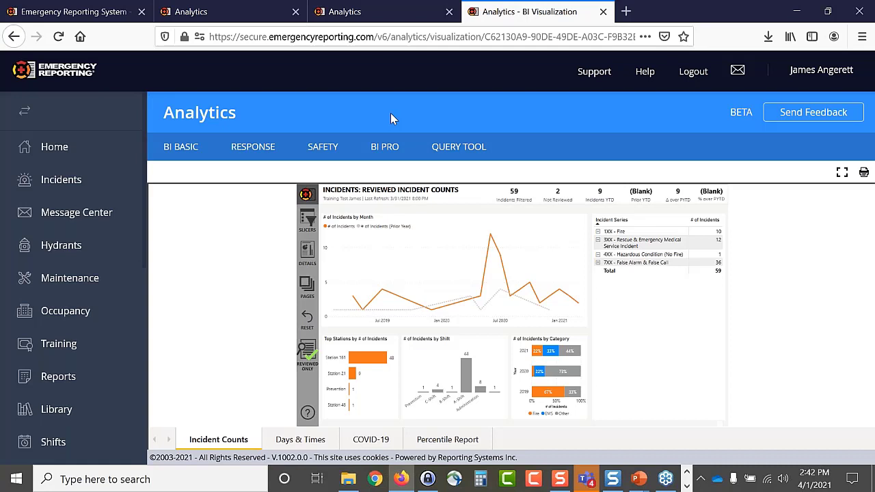
- Open the saved 1/1/2020–3/25/2021 incidents query and expand its Incident Info and Response Details columns
click(465, 148)
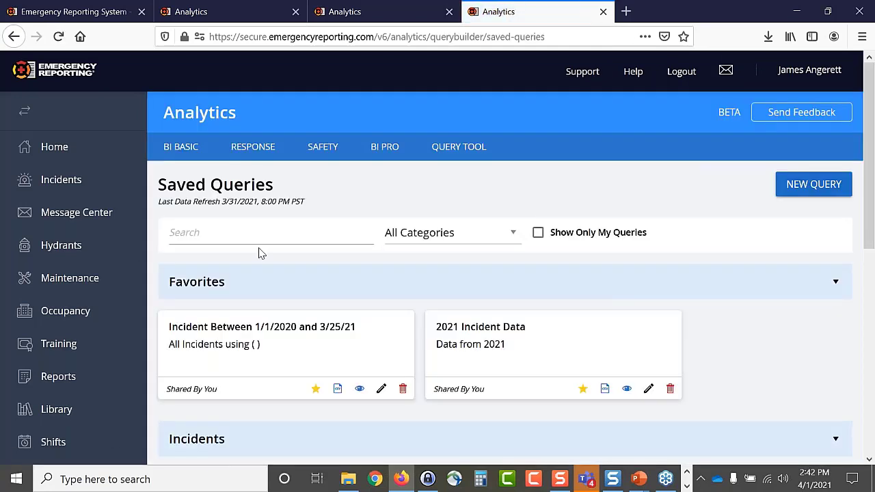
scroll(277, 295, down, 3)
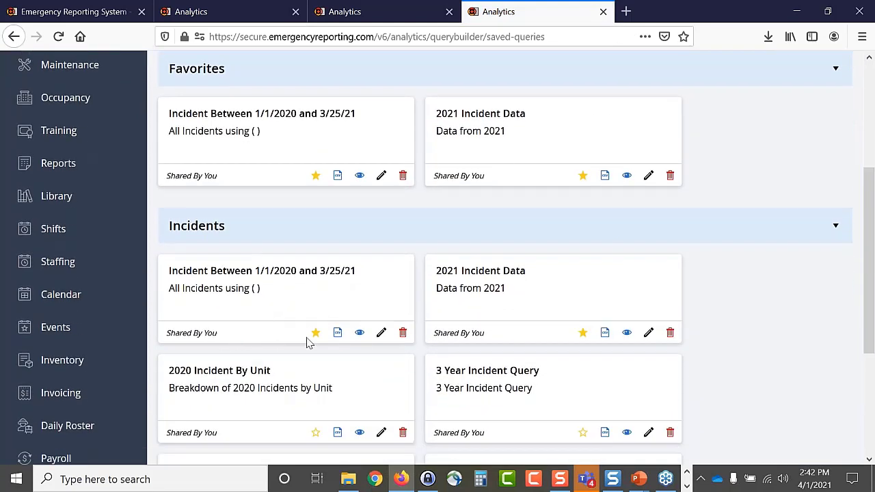
click(359, 333)
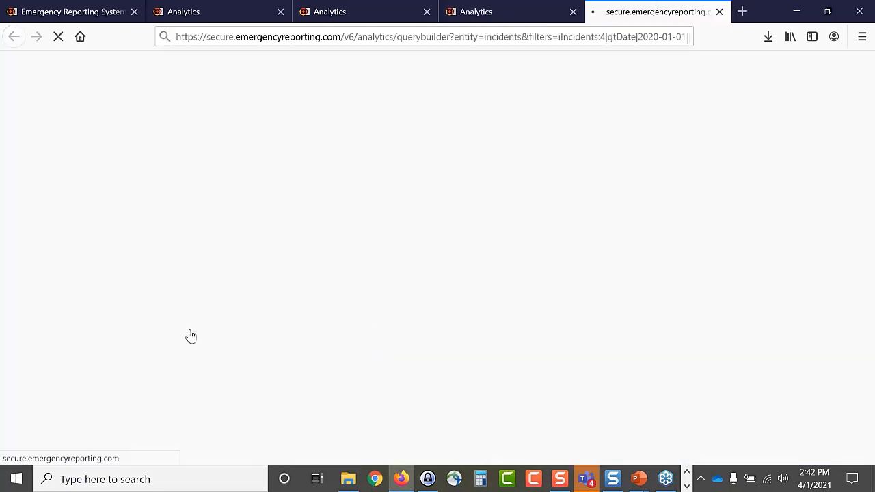
scroll(350, 308, down, 2)
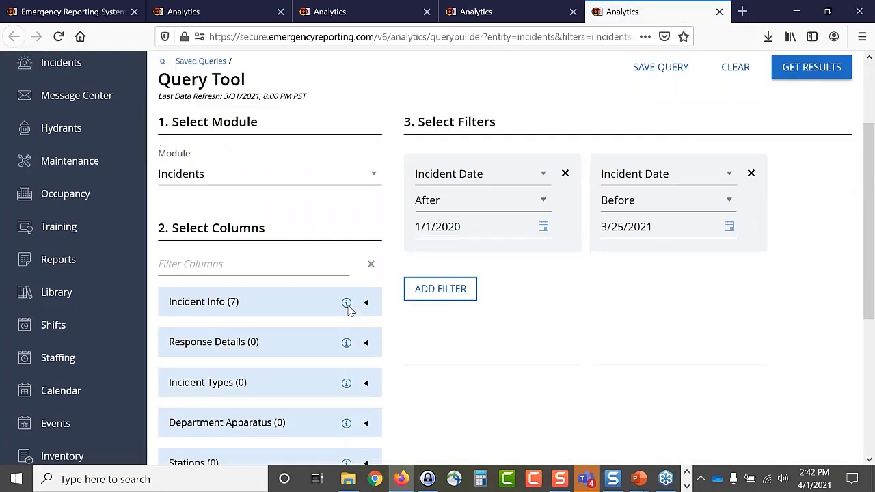
click(365, 277)
scroll(400, 322, down, 2)
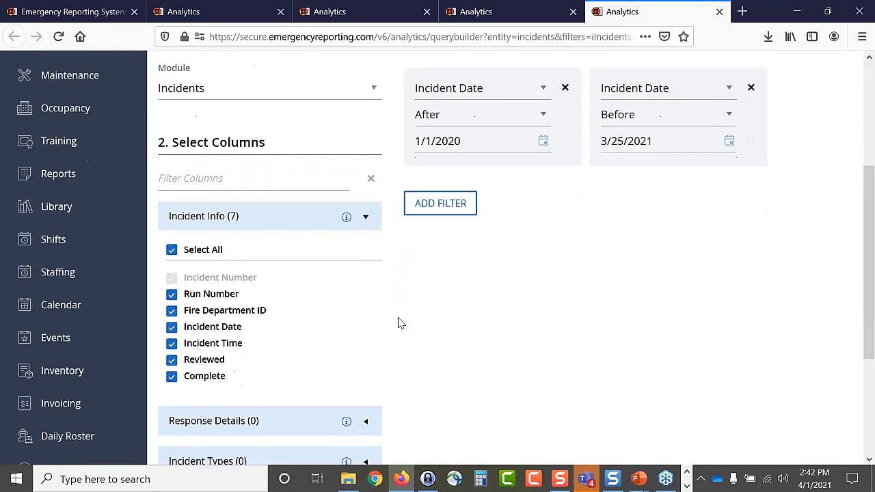
click(368, 340)
scroll(401, 346, down, 2)
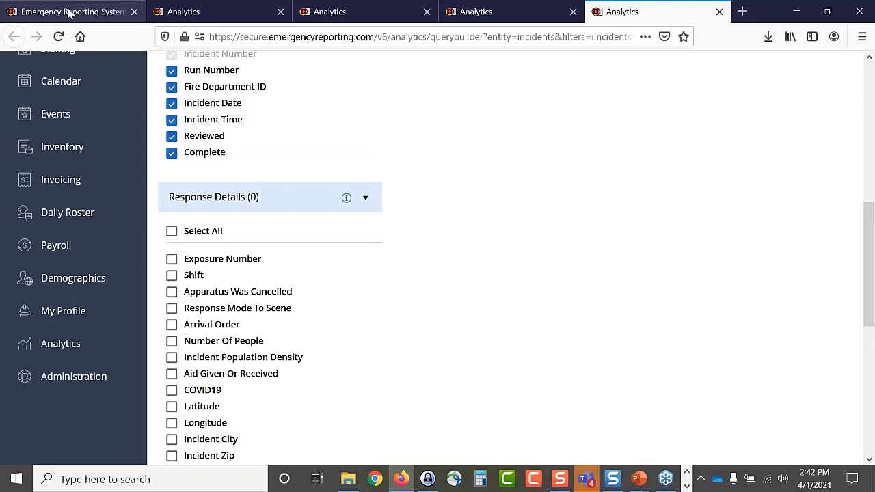
- Add seven agency personnel not on an apparatus to the incident report and save them
click(70, 13)
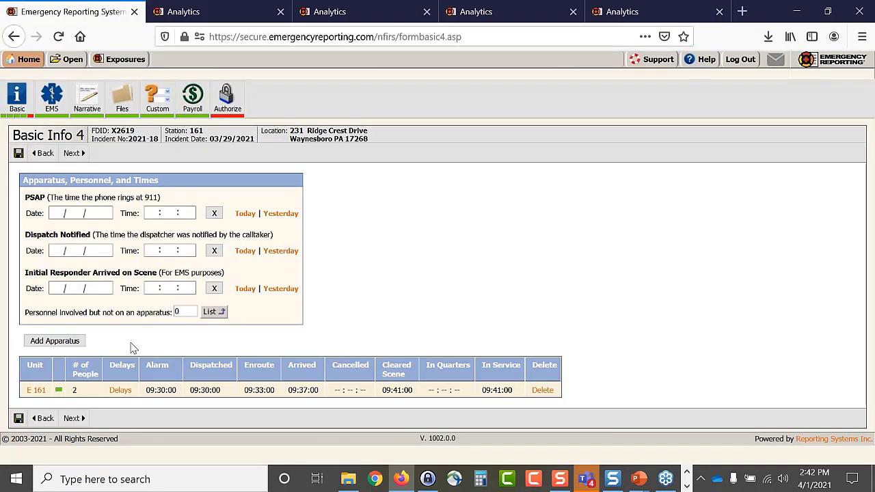
click(212, 312)
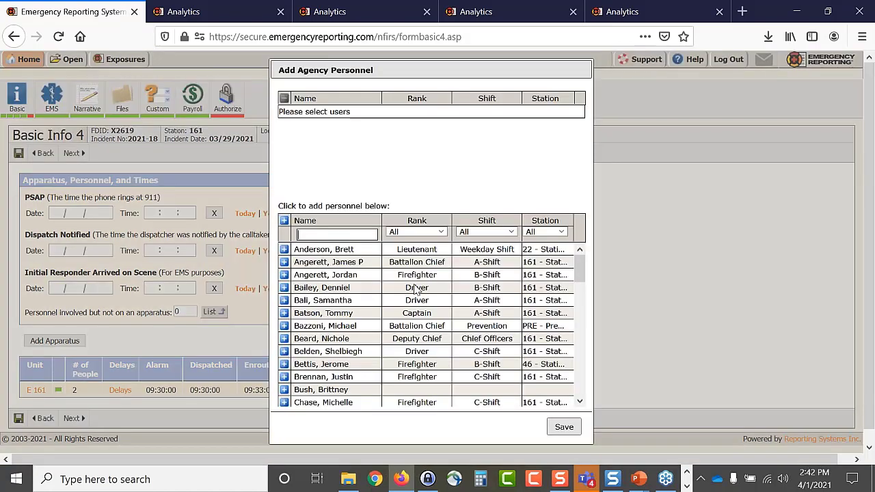
click(284, 263)
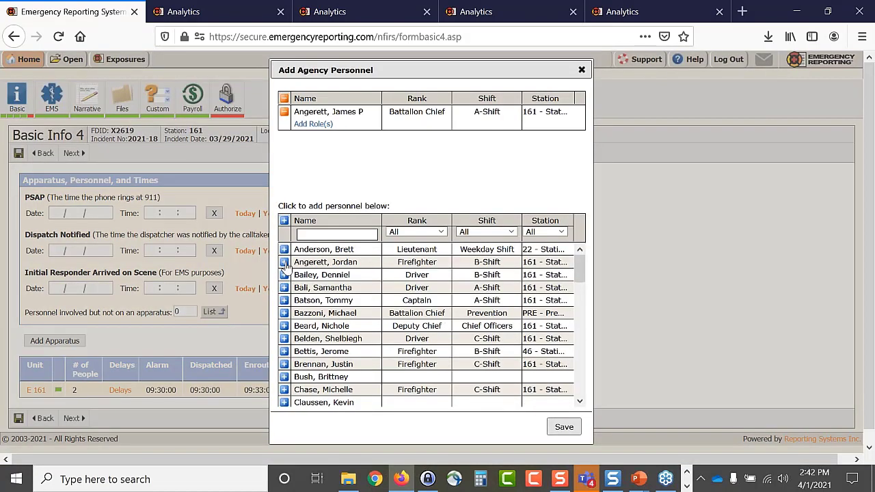
click(284, 262)
click(285, 262)
click(285, 263)
click(285, 263)
click(285, 262)
click(285, 263)
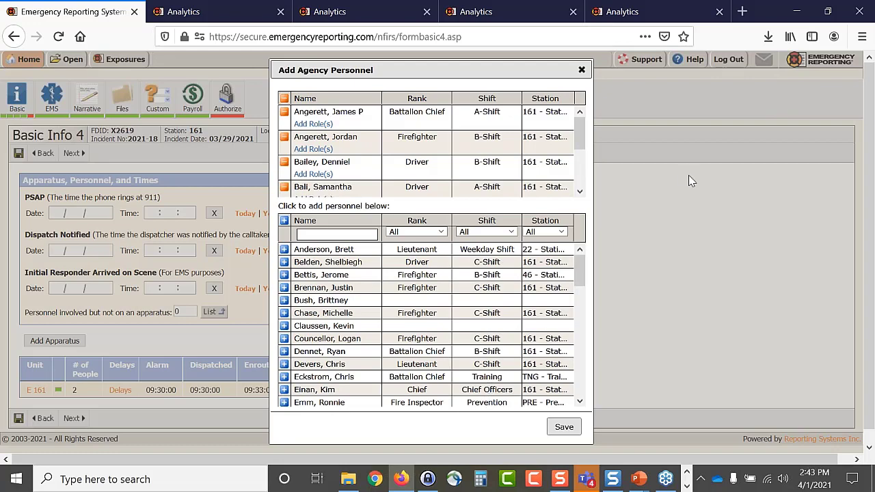
click(565, 428)
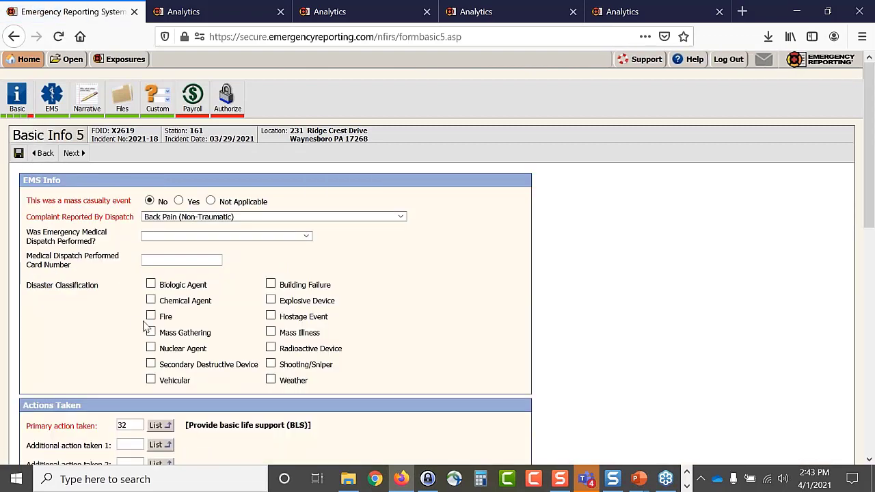
- Enter aid-given details: their FDID 11111, state Alaska, and their incident number 11111
scroll(141, 325, down, 3)
click(103, 390)
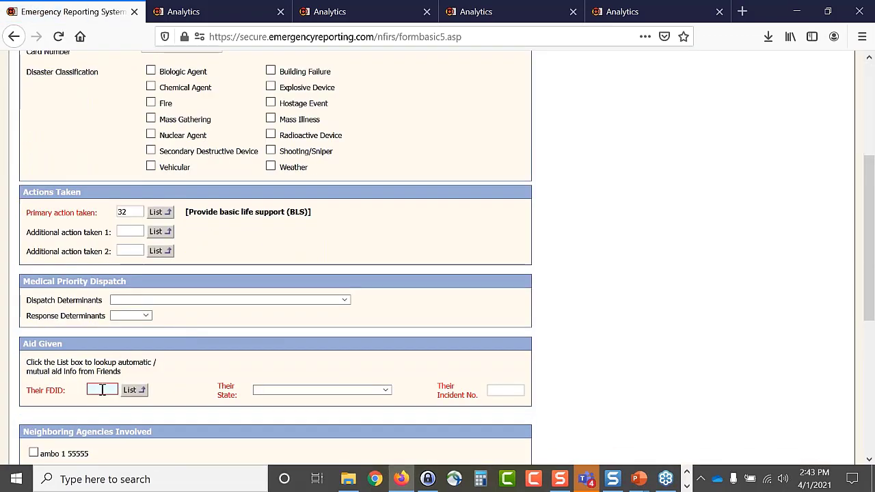
text(11111)
click(268, 391)
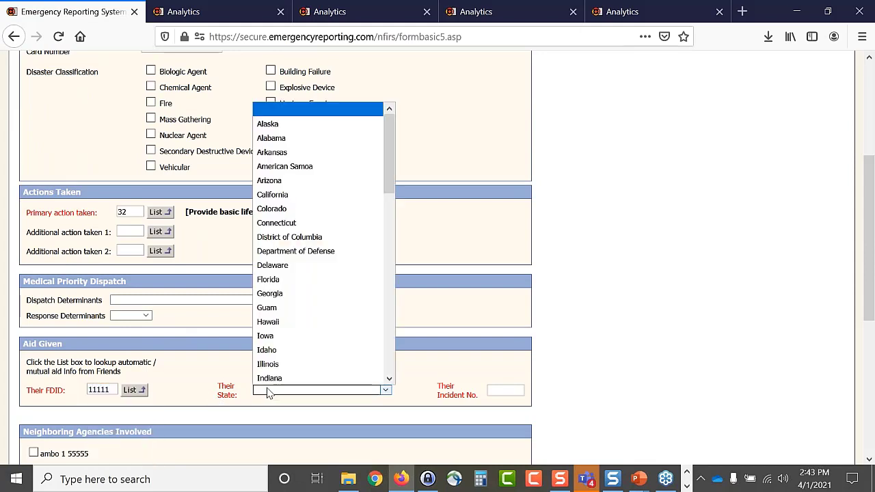
click(309, 127)
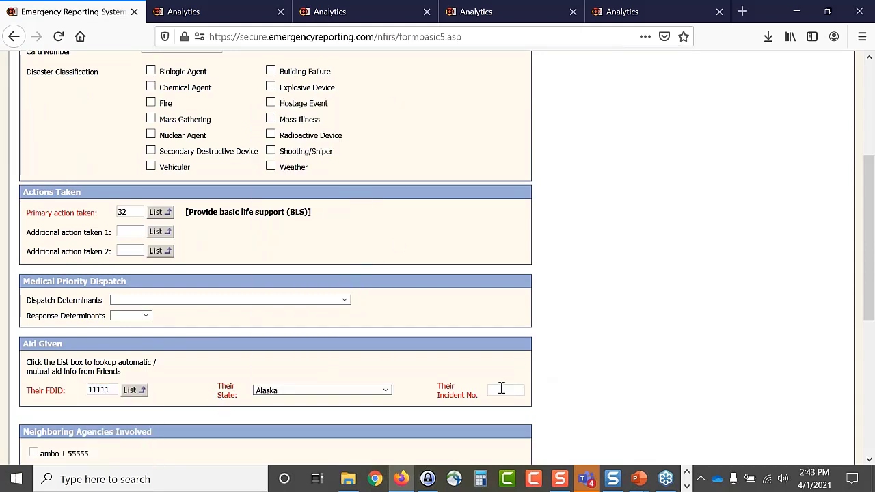
click(501, 388)
text(11111)
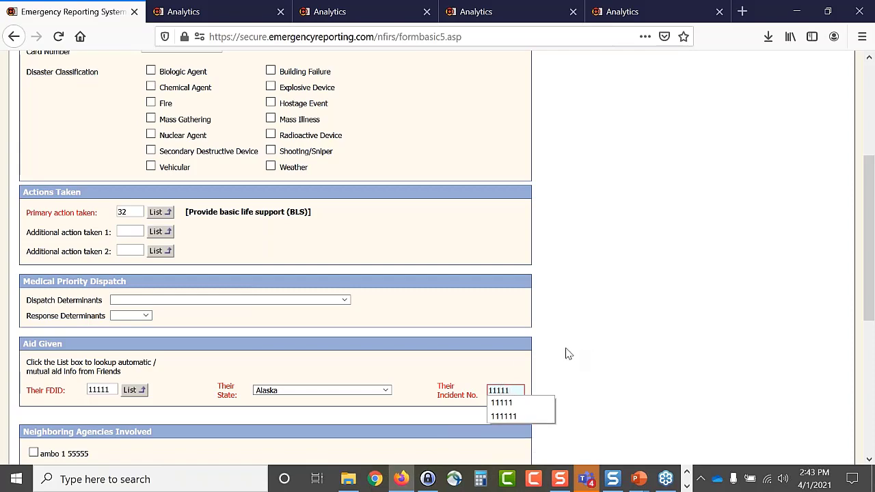
click(566, 353)
scroll(558, 353, up, 5)
click(71, 154)
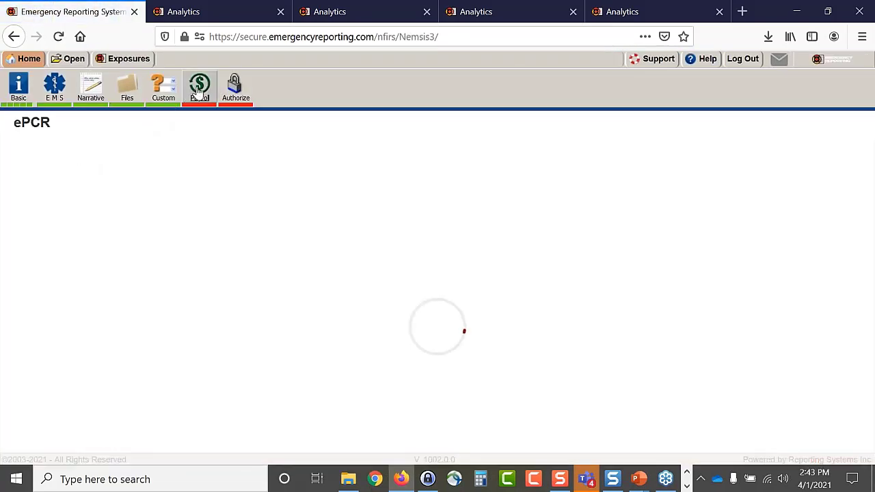
- Give everyone on payroll 1 hour and 1 point, then continue to the Authorize page
click(198, 91)
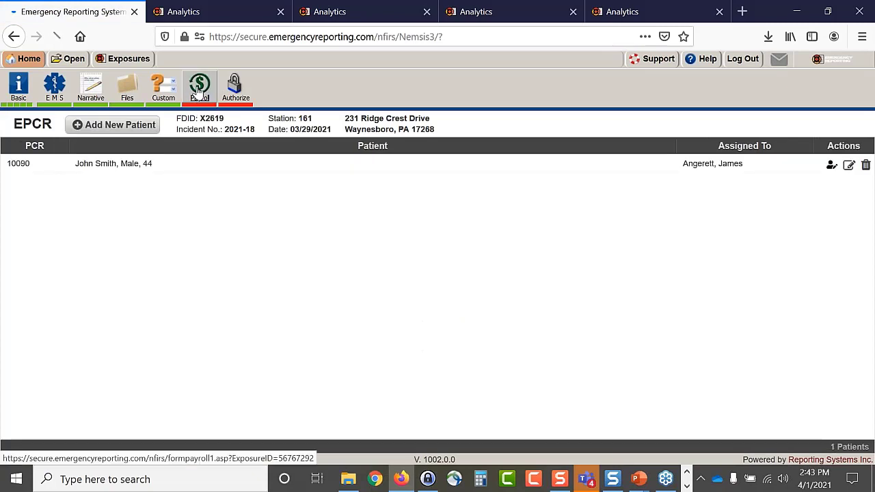
click(203, 226)
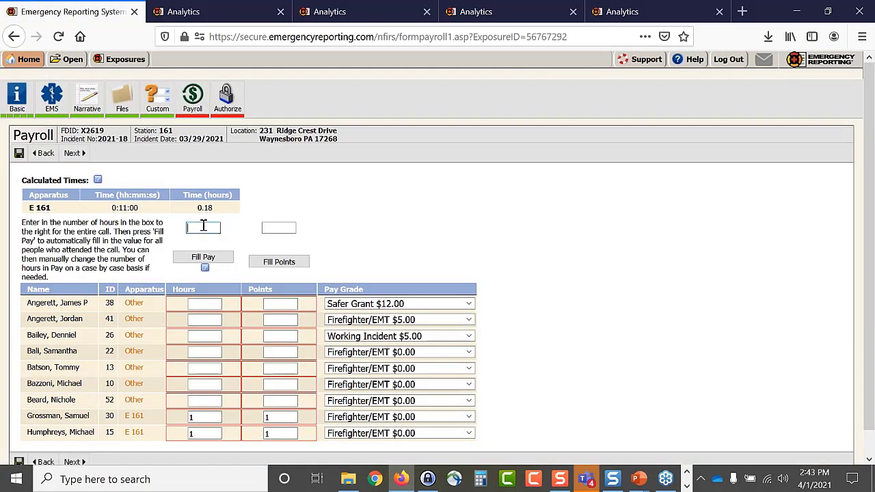
text(1)
click(205, 257)
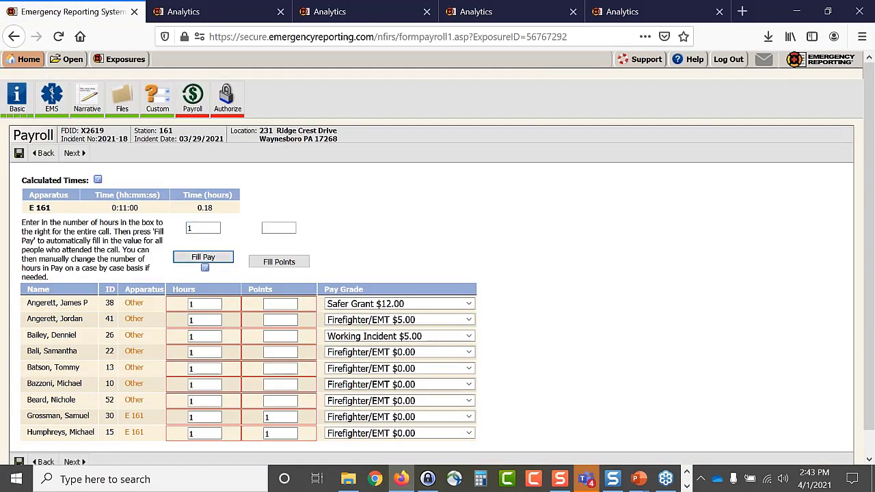
click(288, 227)
text(1)
click(279, 262)
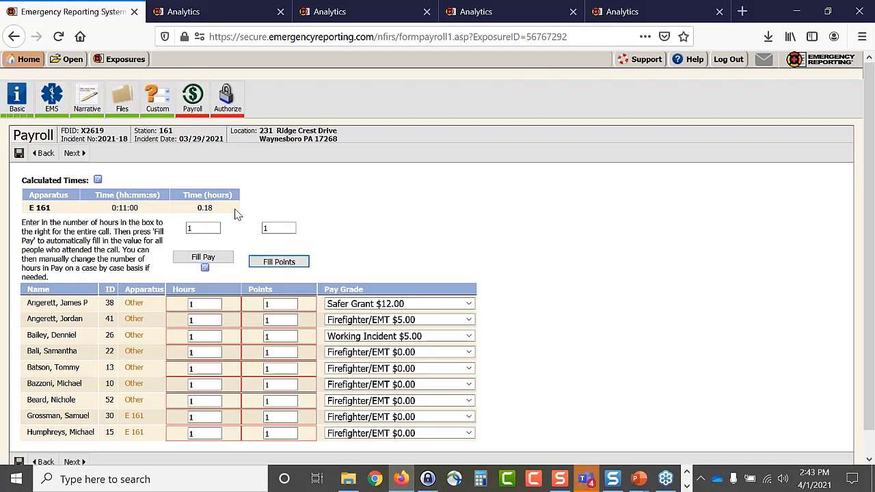
click(72, 153)
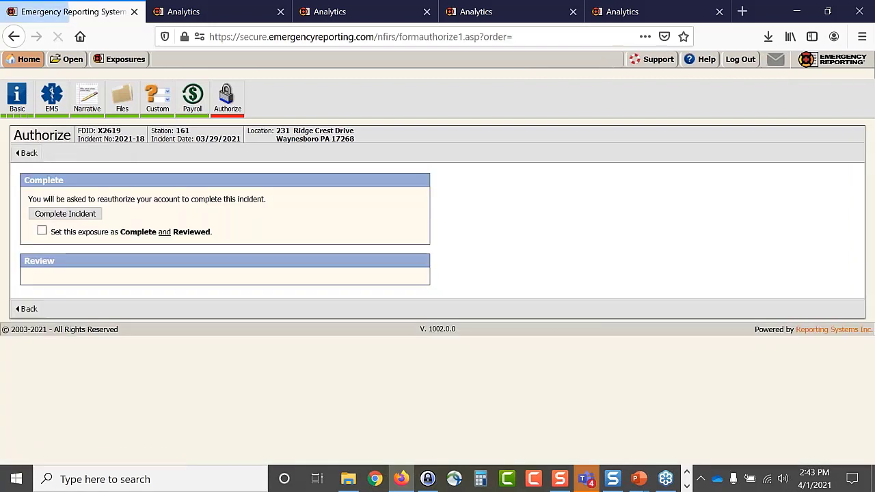
- Mark incident 2021-18 complete and reviewed, then return to the Analytics query builder
click(42, 231)
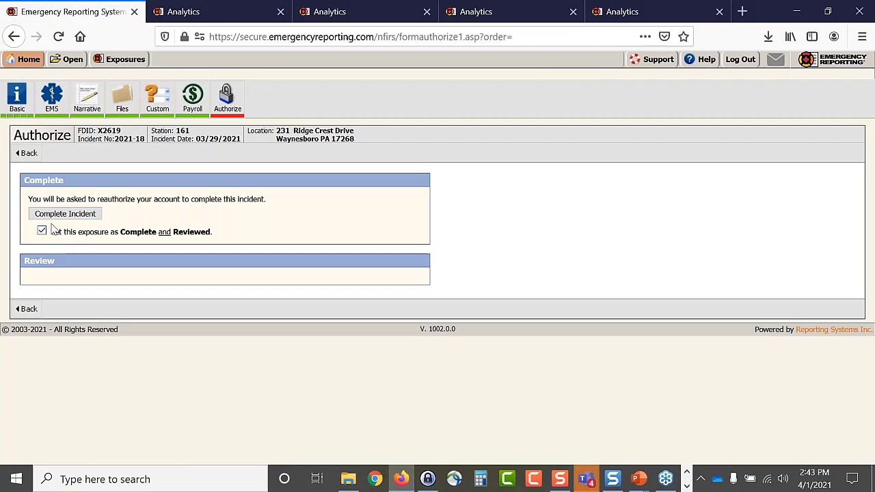
click(65, 214)
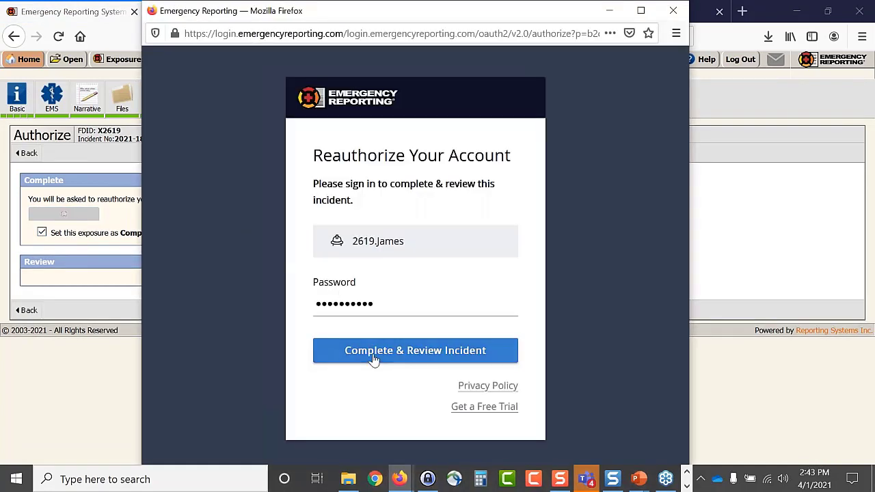
click(369, 360)
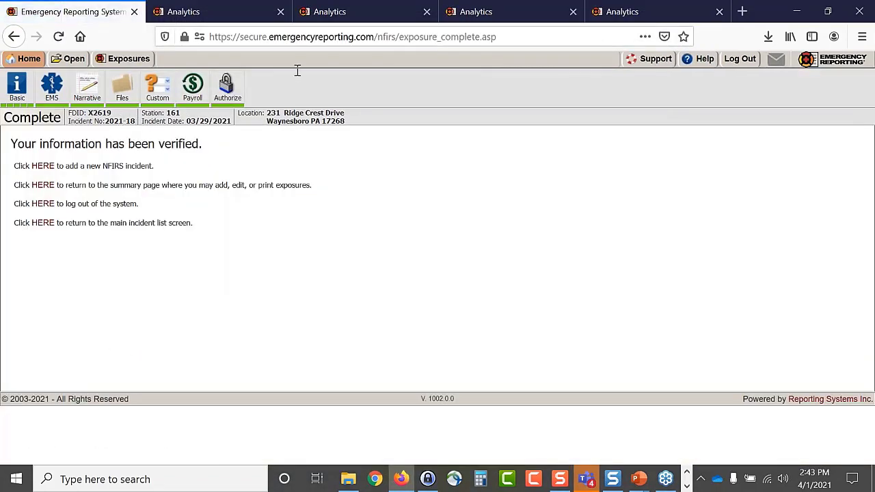
click(631, 11)
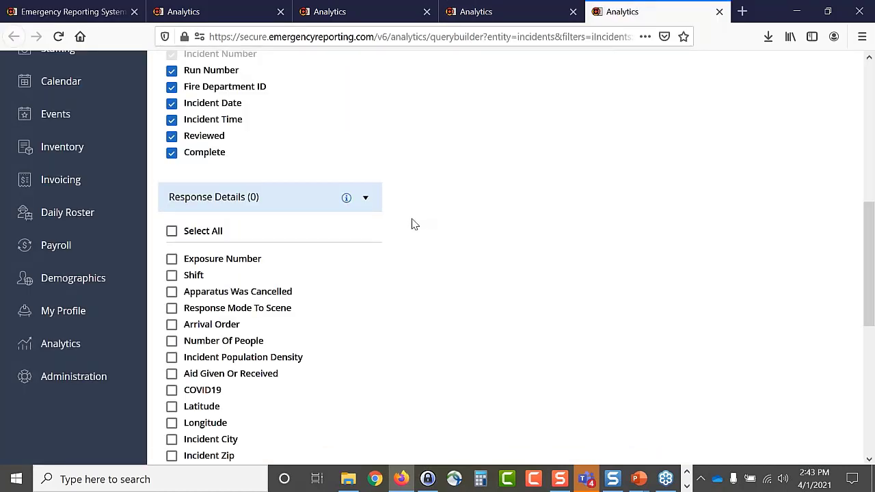
- Select only Incident Date, Number Of People, all four Incident Types and Department Apparatus Name columns
scroll(215, 159, up, 2)
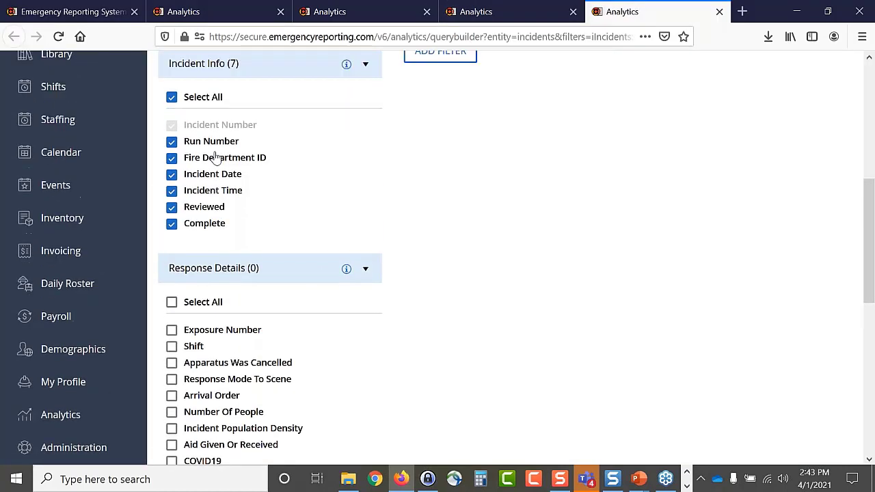
click(172, 96)
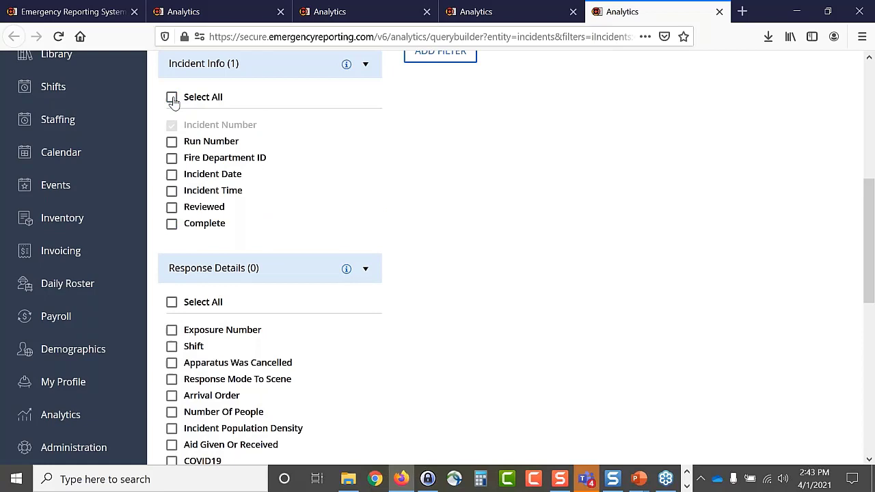
click(172, 175)
scroll(172, 192, down, 2)
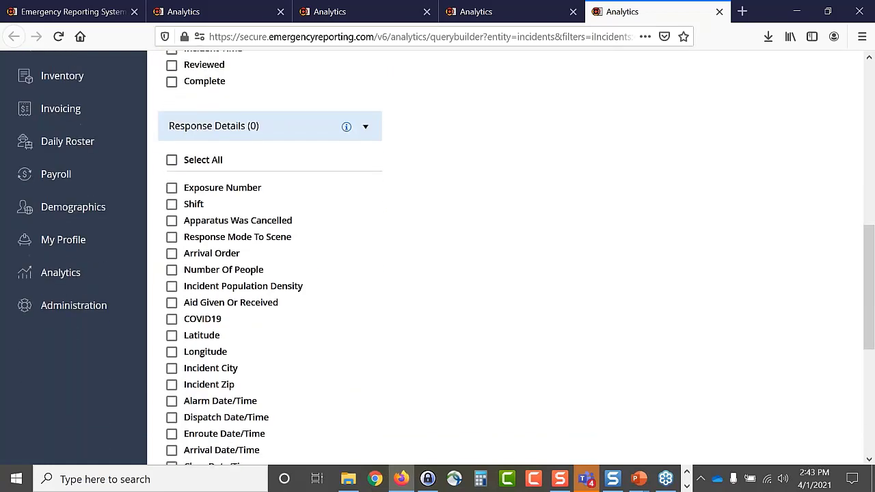
click(172, 270)
scroll(205, 268, down, 5)
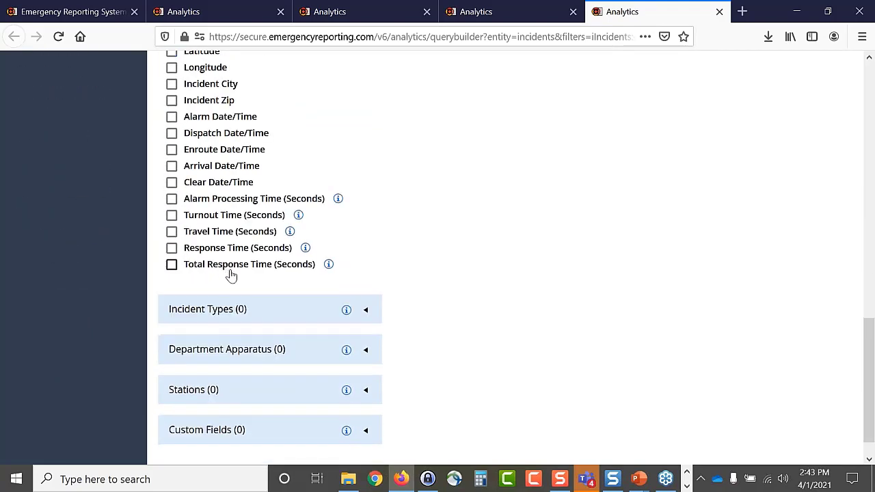
click(369, 316)
click(171, 344)
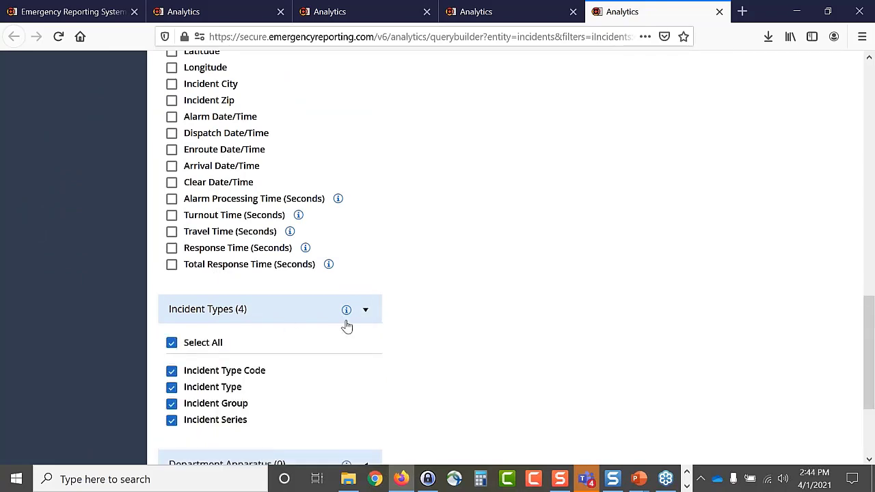
scroll(348, 325, down, 3)
click(365, 320)
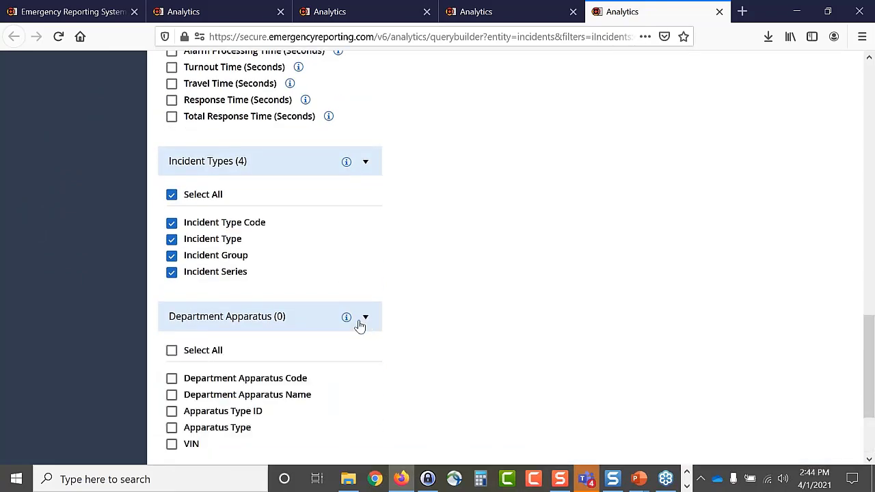
click(171, 395)
scroll(303, 388, down, 2)
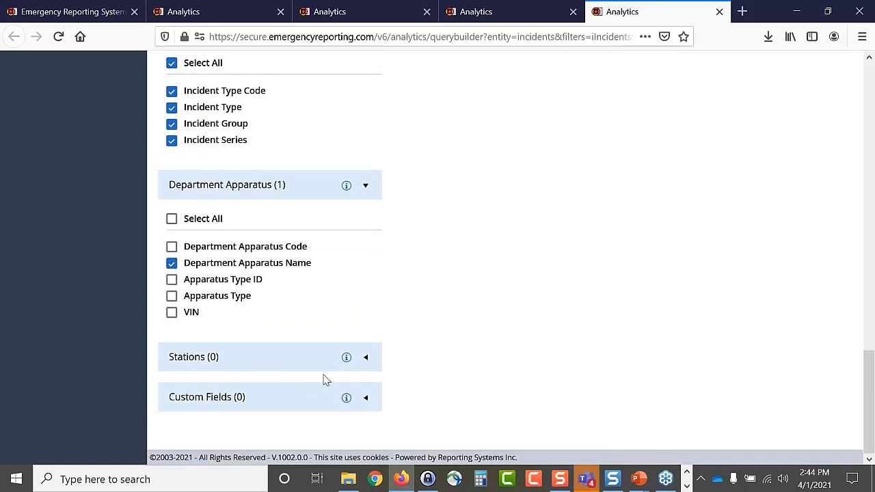
scroll(448, 342, up, 5)
scroll(441, 338, up, 10)
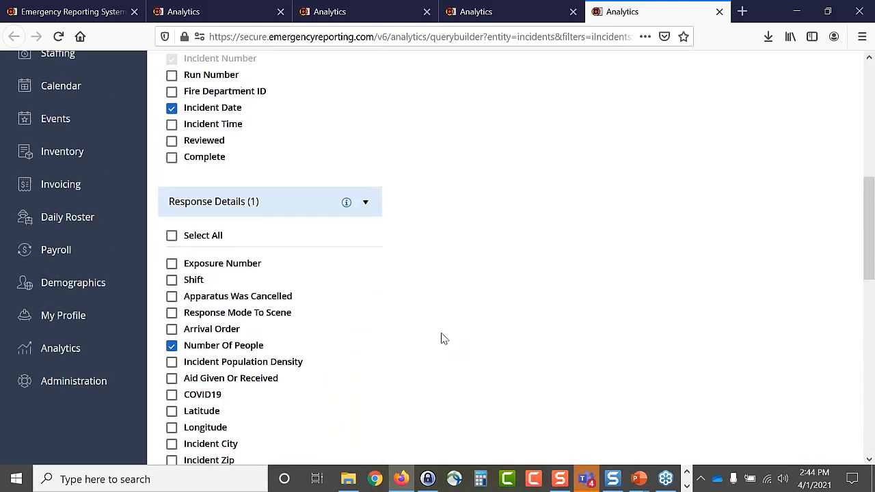
- Set the Incident Date filter to after 3/27/2020 and before 4/1/2021
click(93, 15)
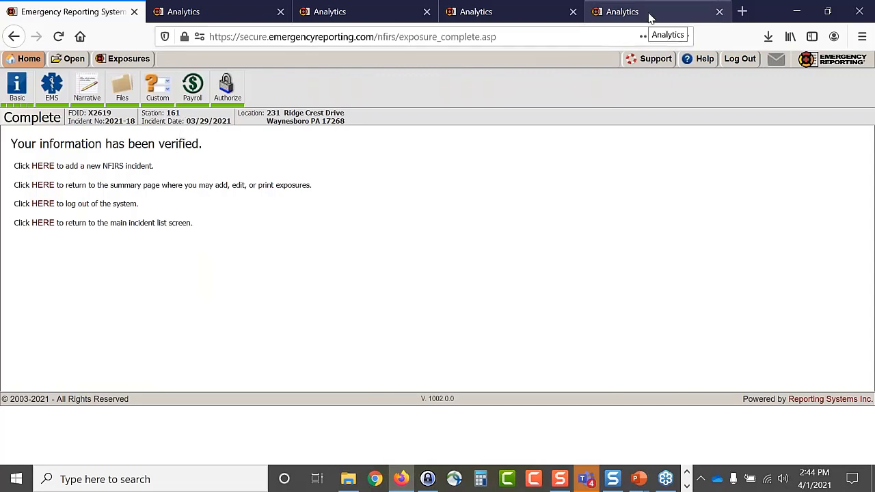
click(609, 18)
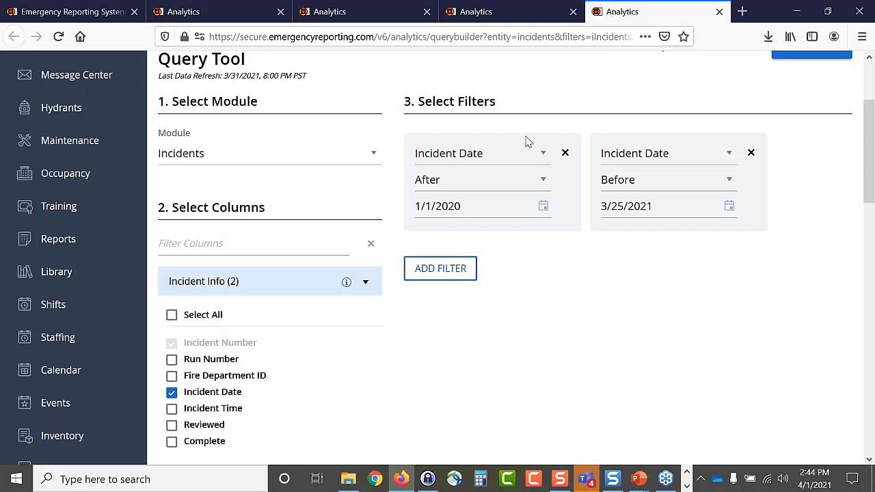
click(544, 209)
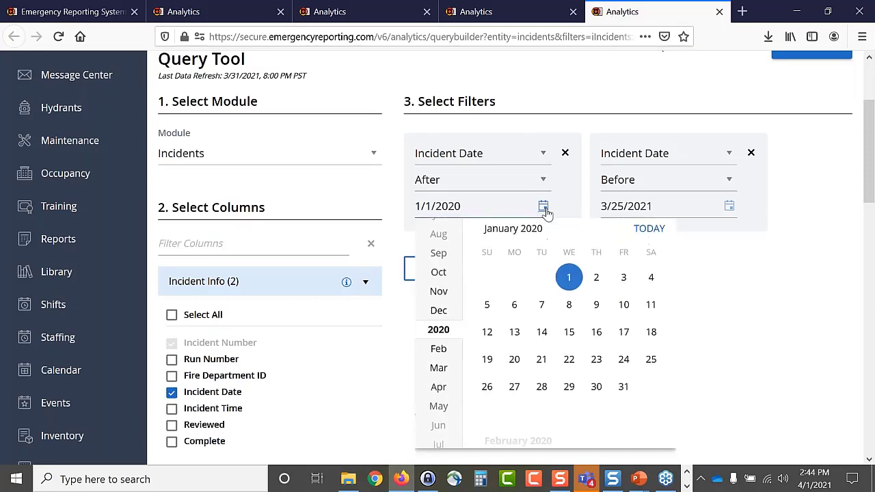
click(439, 376)
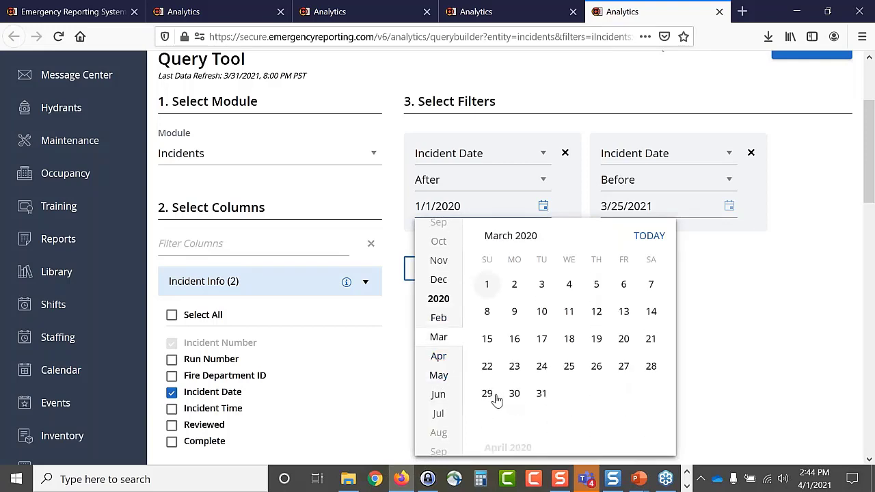
click(624, 368)
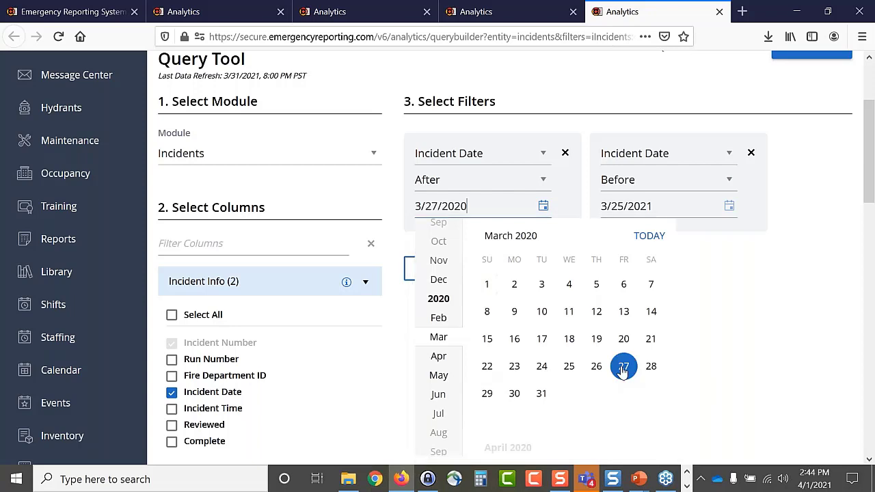
click(730, 208)
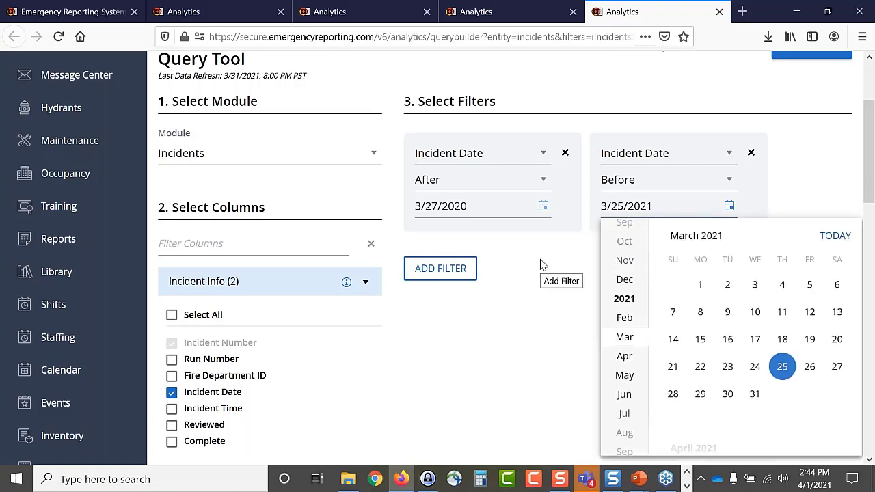
scroll(540, 266, down, 4)
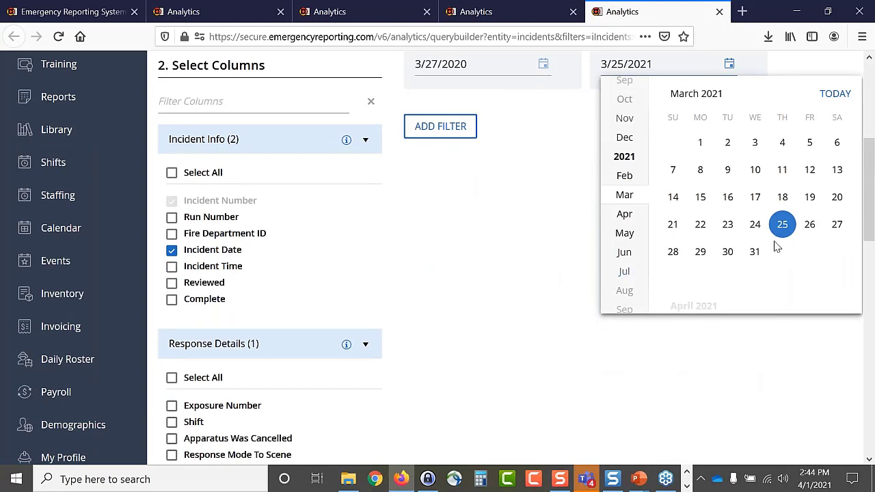
click(625, 214)
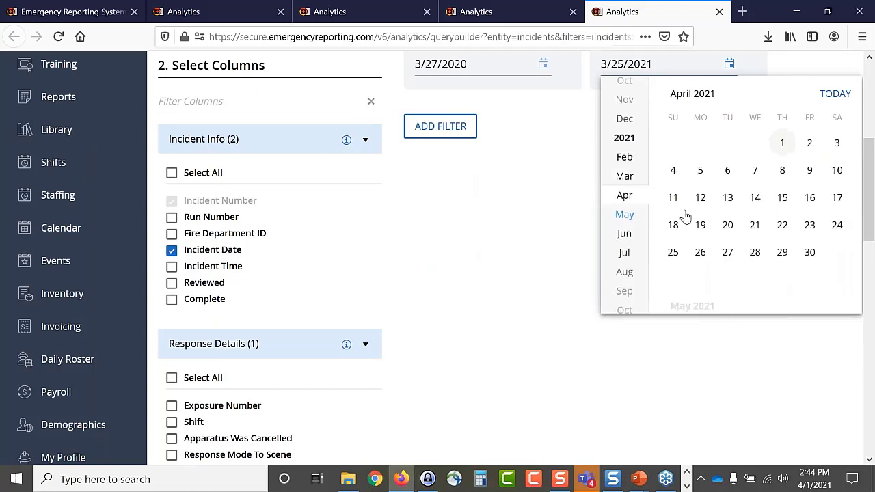
click(782, 145)
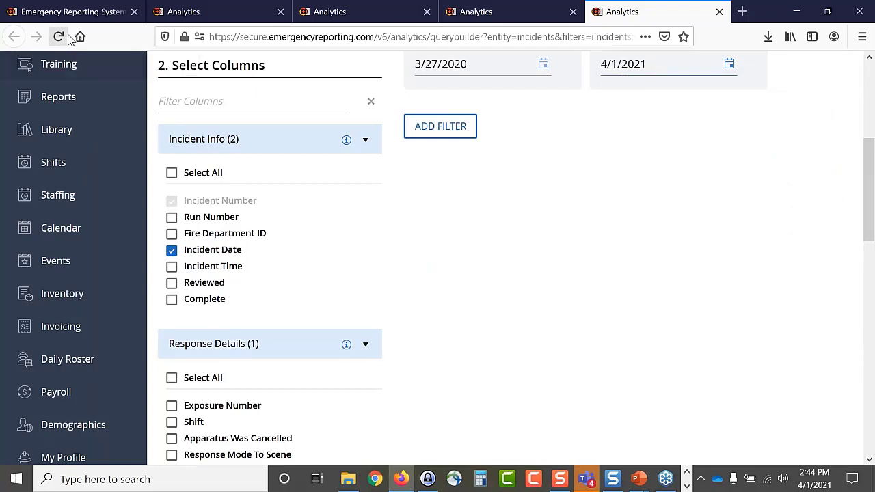
click(72, 11)
mouse_move(26, 58)
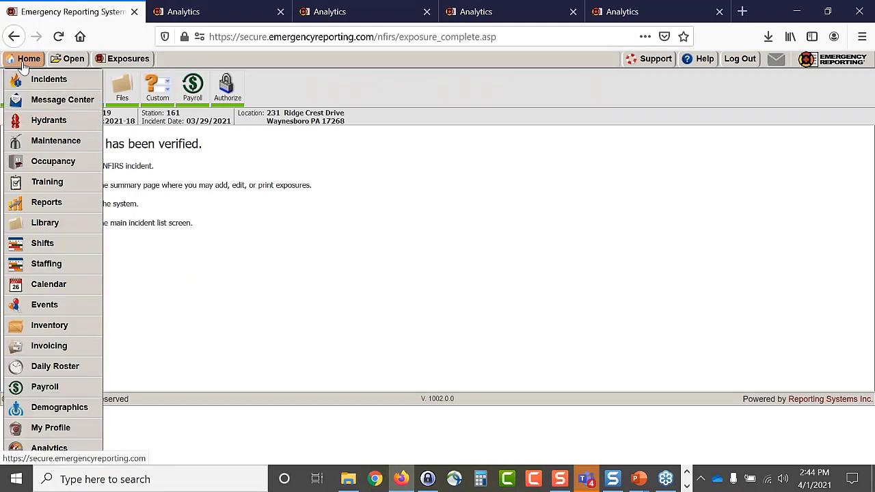
click(37, 78)
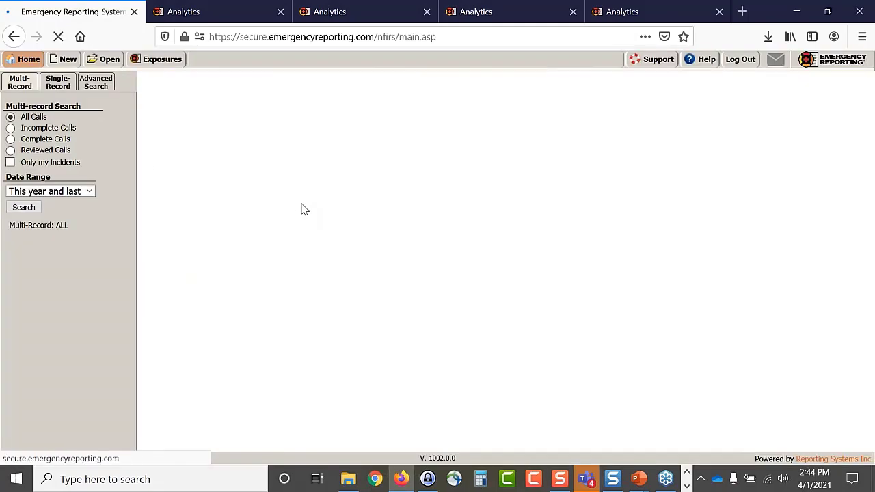
scroll(304, 210, down, 2)
scroll(304, 210, down, 2)
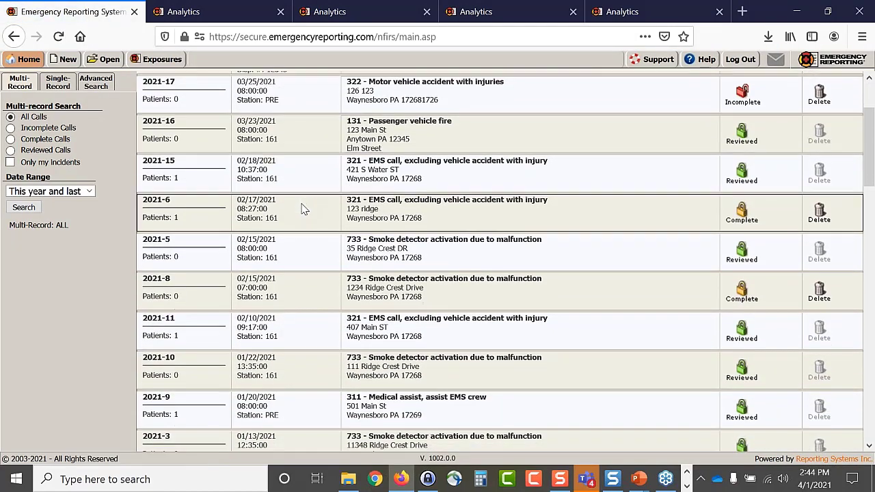
click(408, 214)
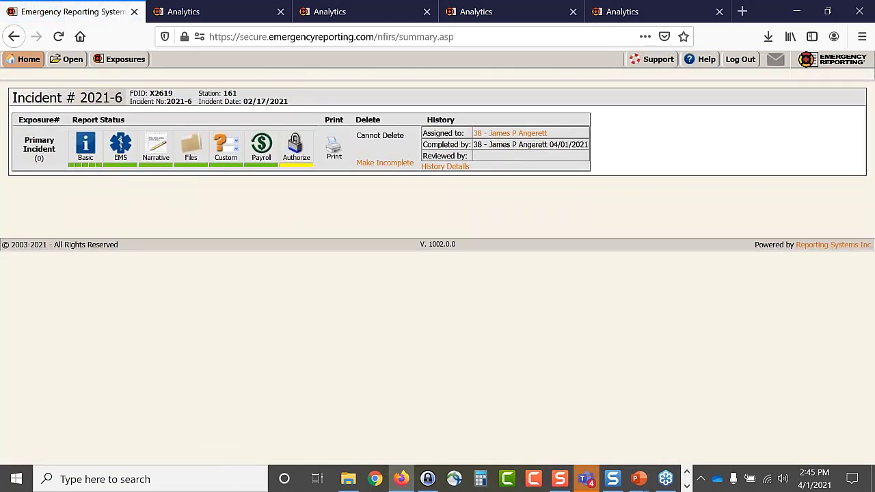
click(88, 164)
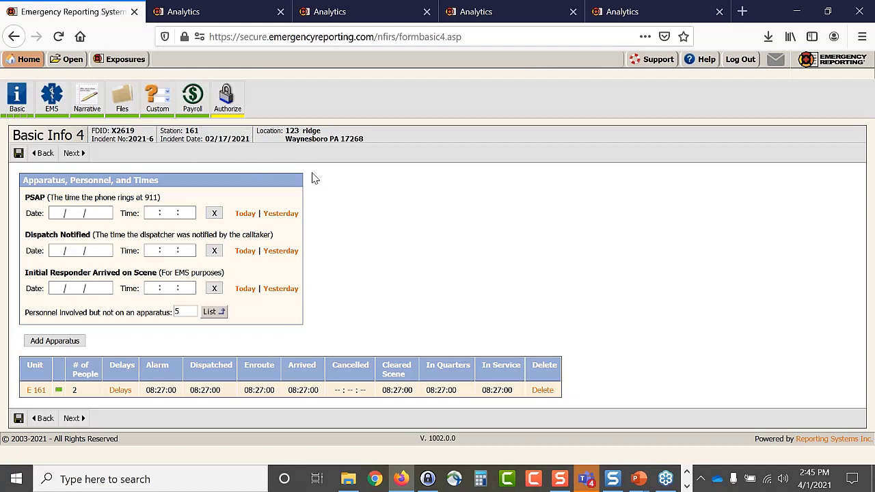
click(624, 12)
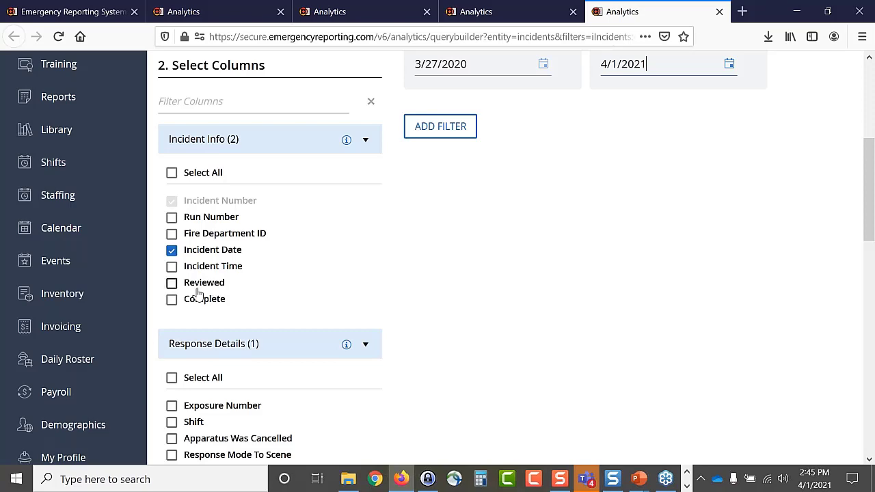
- Add the Complete column and change the date filter to after 2/16/2020, before 2/18/2021
click(172, 300)
scroll(330, 279, up, 2)
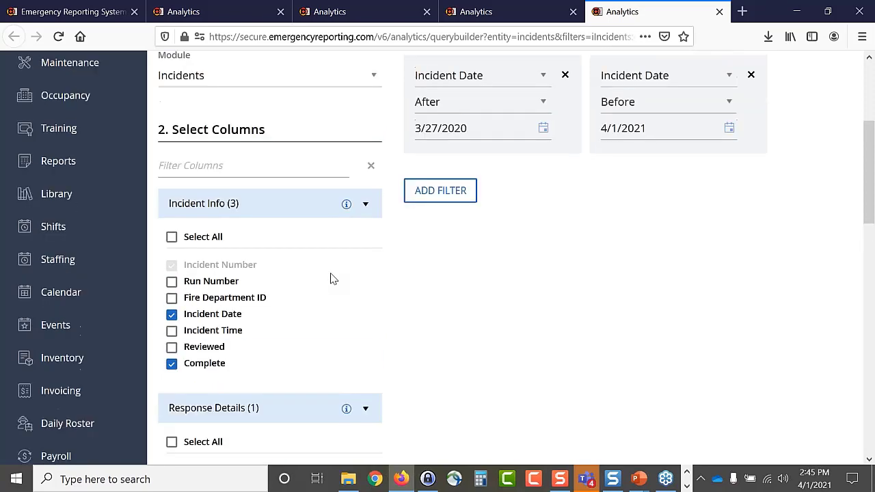
click(543, 208)
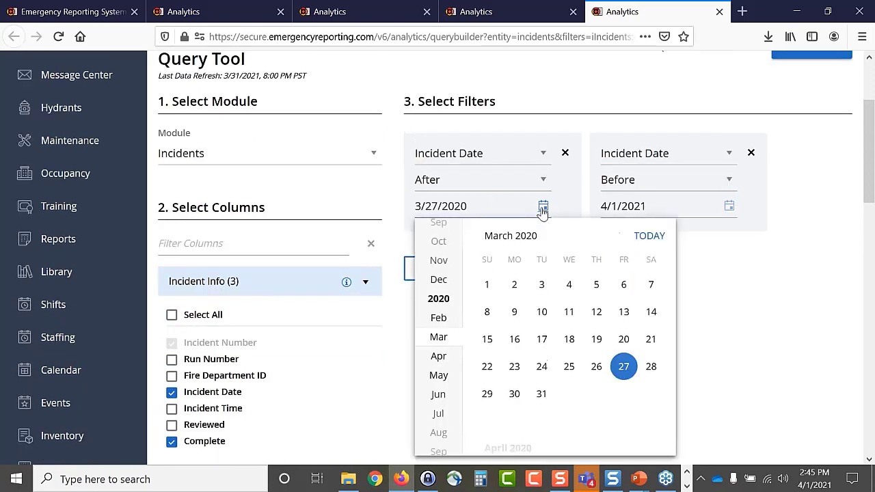
click(438, 325)
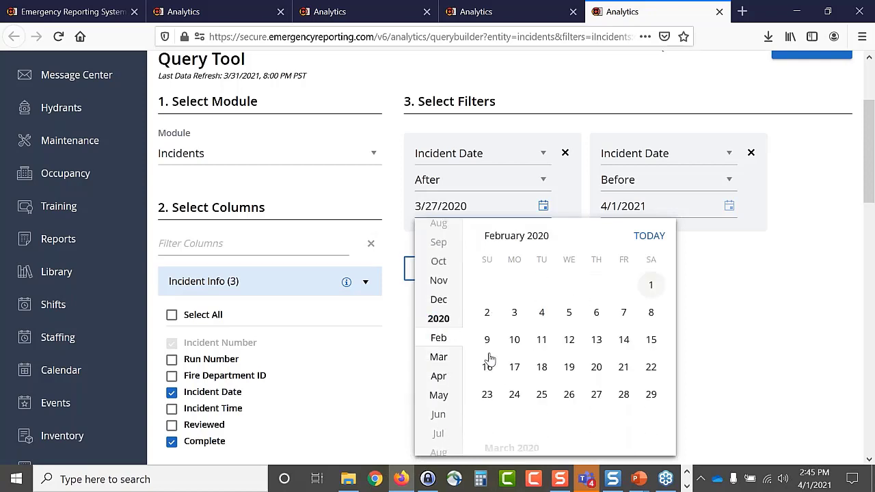
click(487, 367)
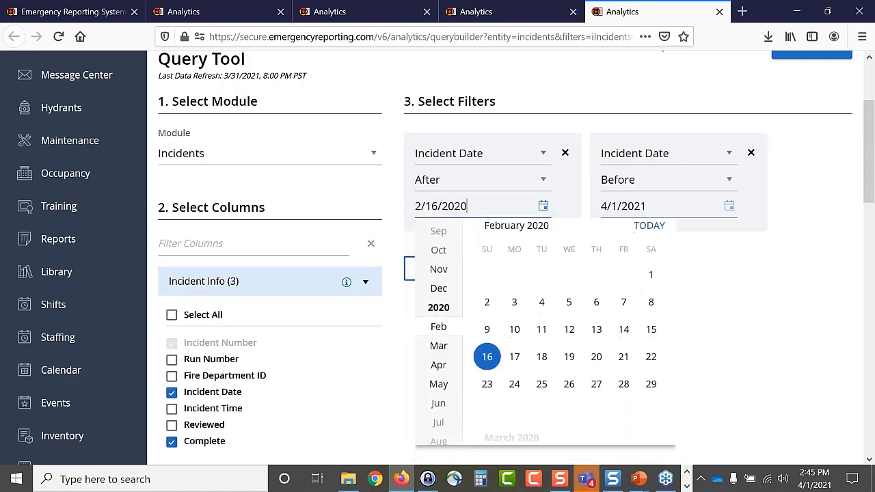
click(729, 207)
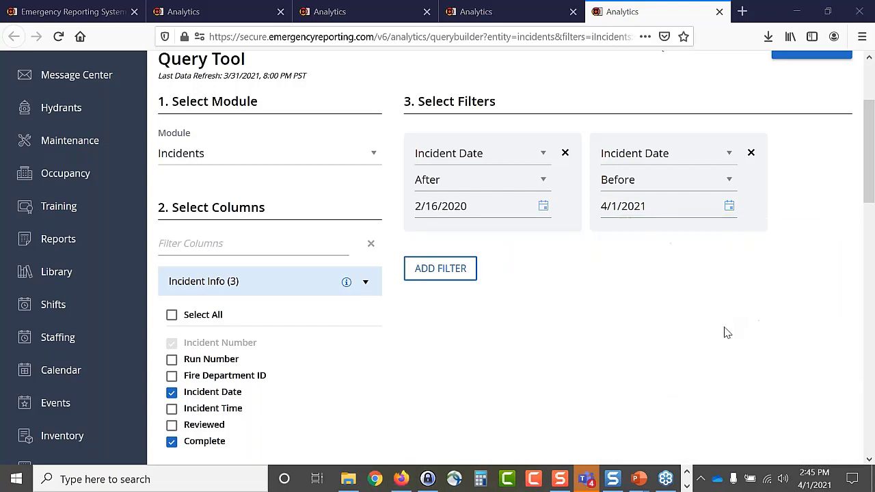
click(731, 207)
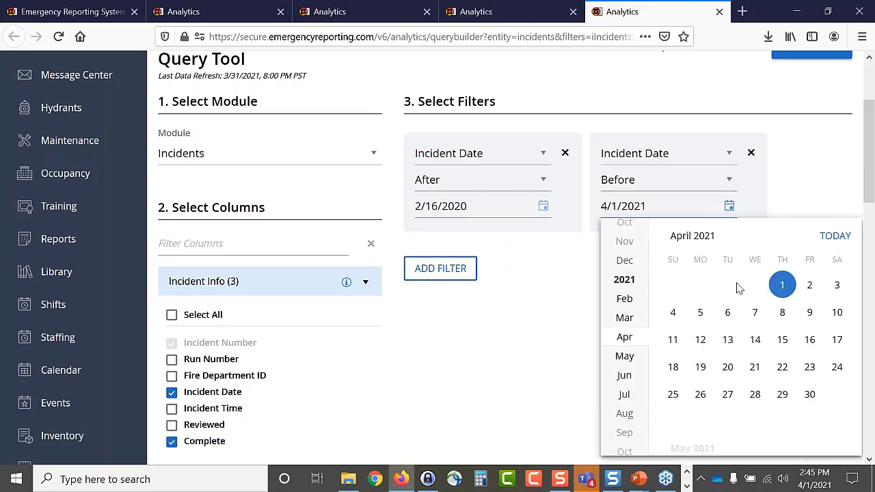
click(625, 299)
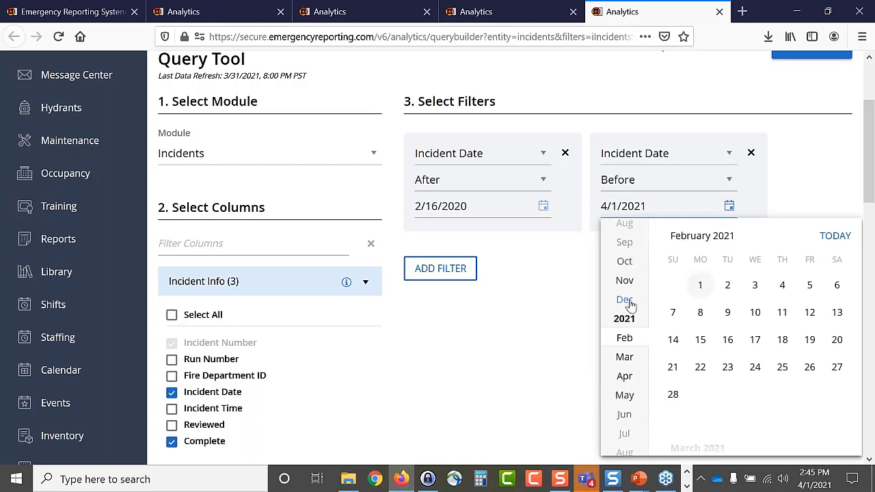
click(783, 342)
- Run the query to preview incidents dated 2/16/2020 to 2/18/2021
scroll(519, 357, down, 1)
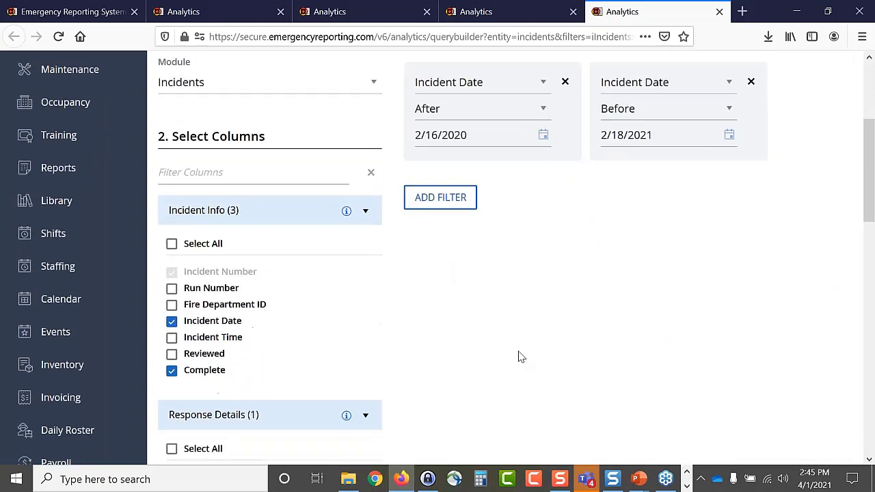
scroll(518, 356, up, 3)
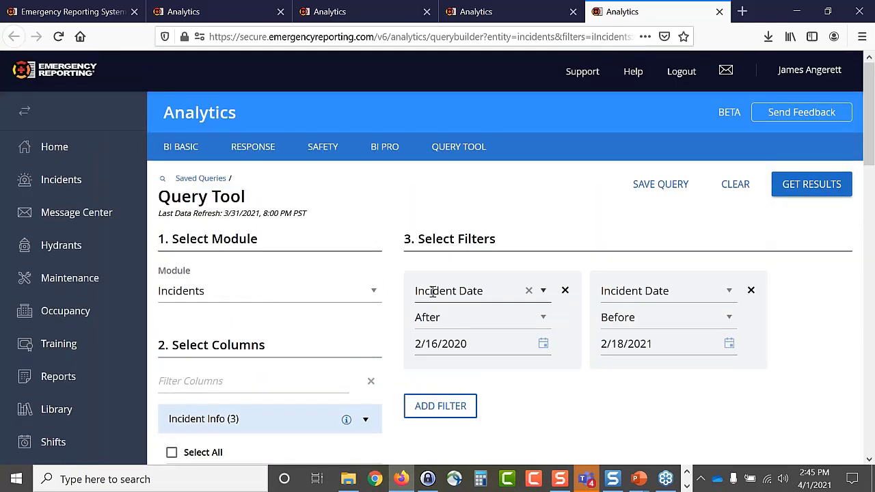
click(43, 16)
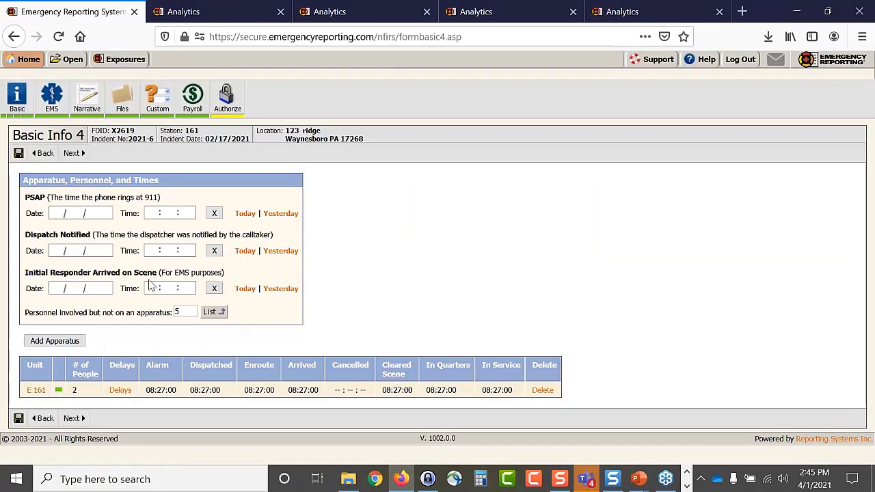
click(646, 11)
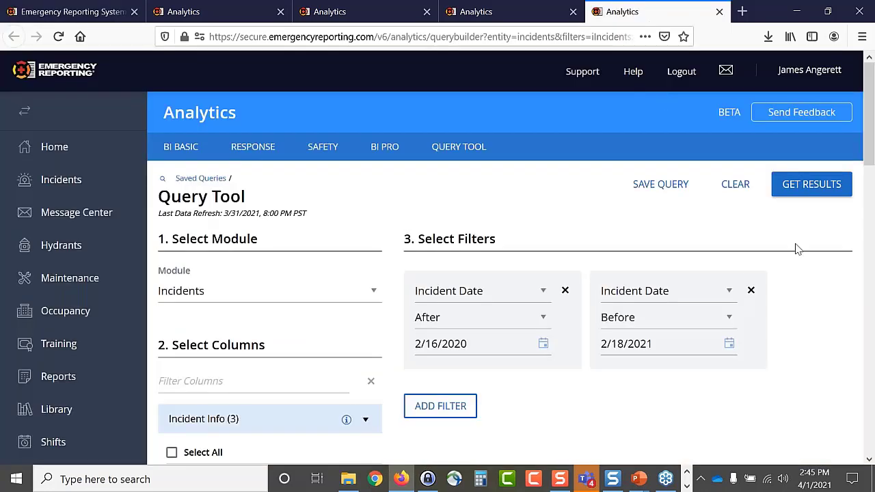
click(812, 190)
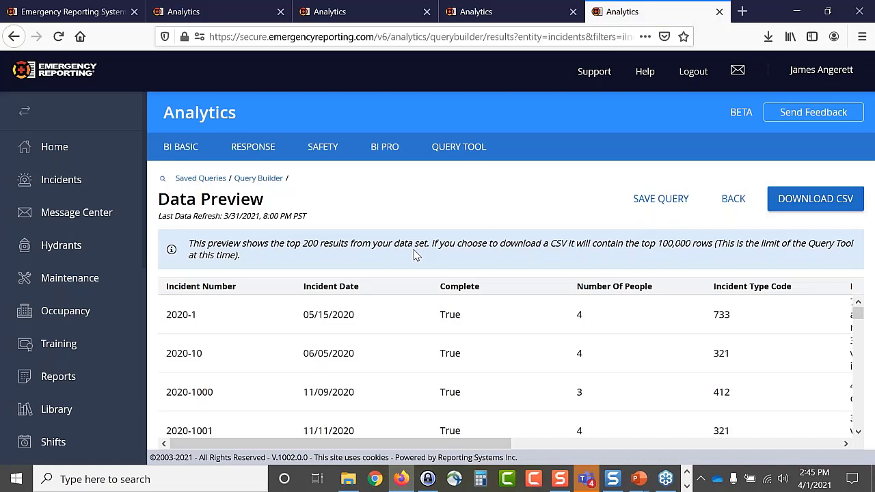
- Scroll through the Data Preview's incident rows, then go back to the query filters
scroll(458, 337, down, 1)
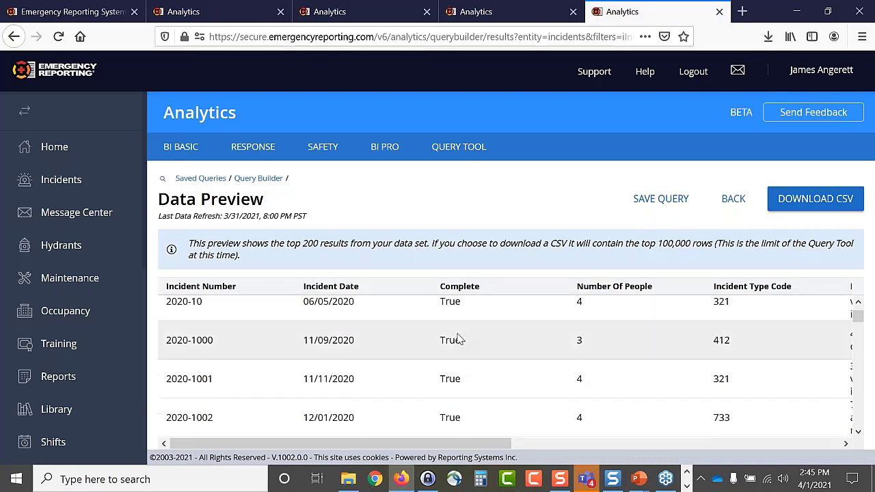
scroll(458, 338, up, 1)
click(41, 10)
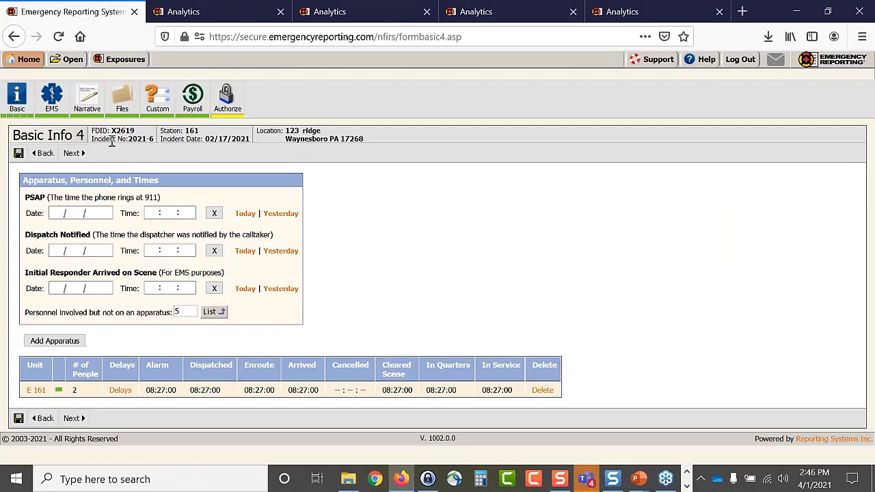
click(626, 12)
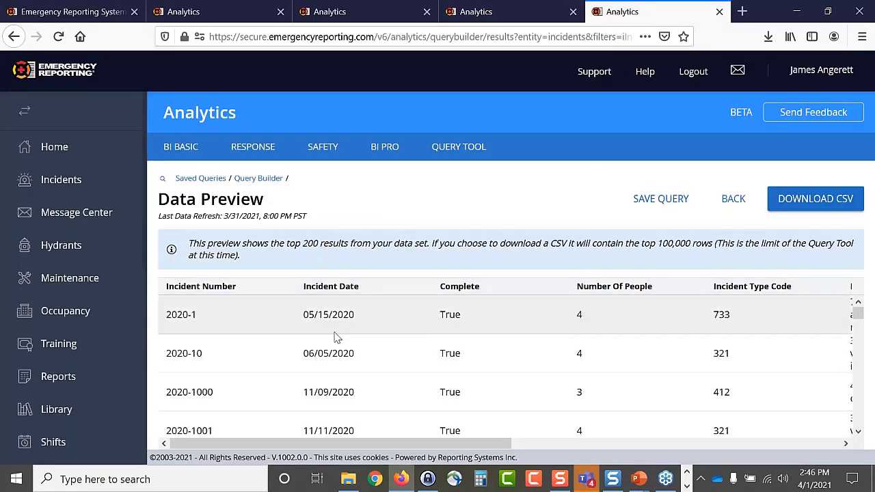
scroll(335, 338, down, 5)
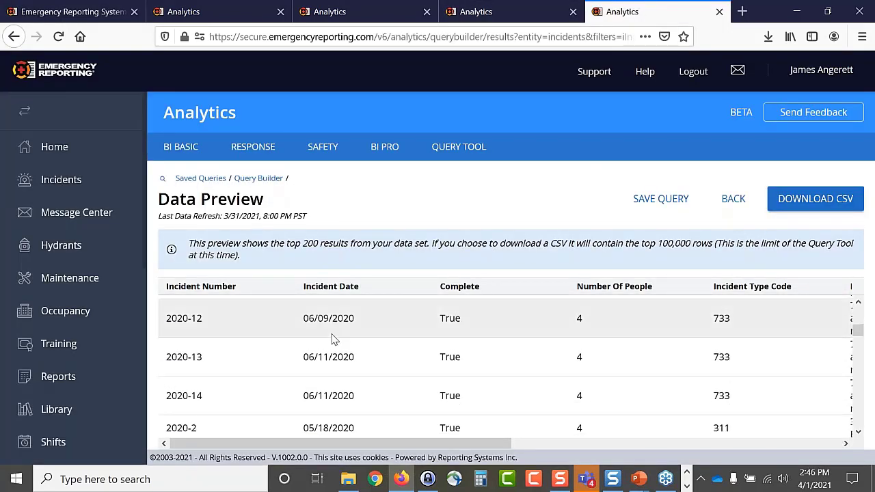
scroll(335, 338, down, 6)
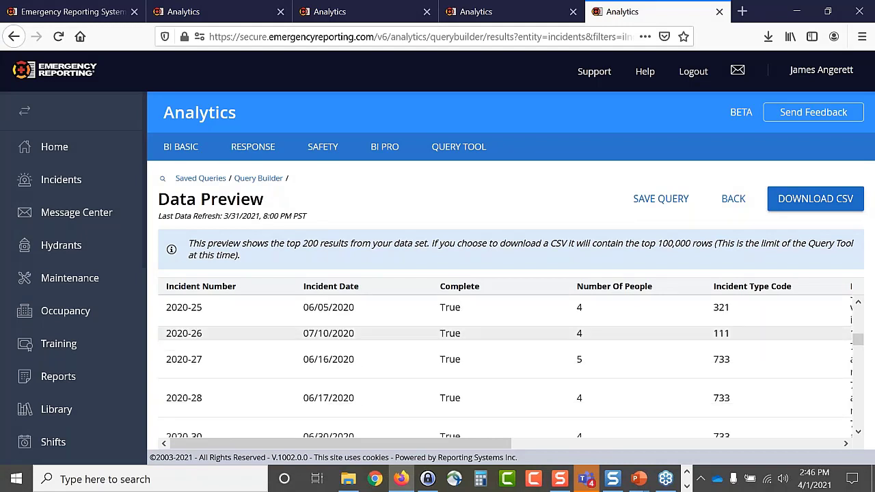
scroll(335, 338, up, 10)
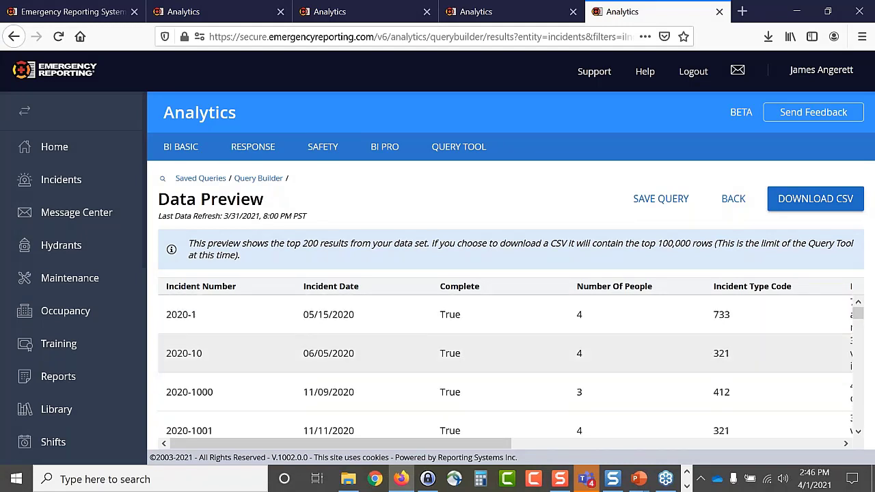
scroll(349, 326, down, 15)
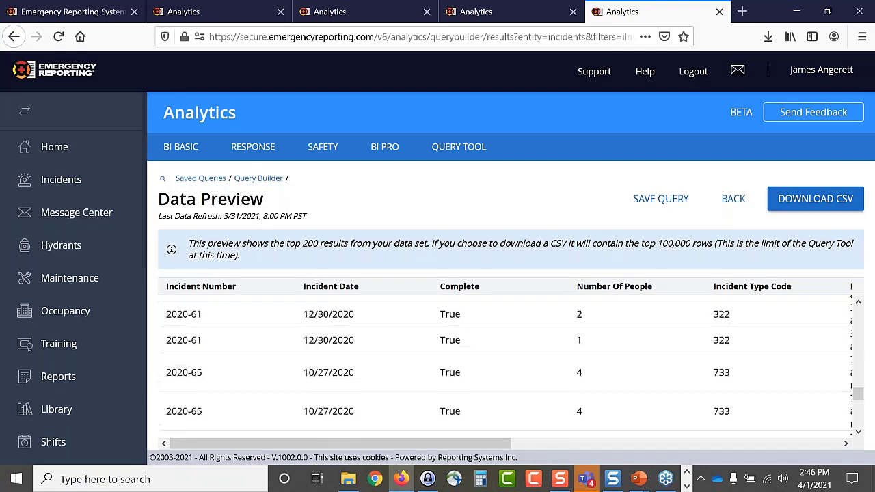
click(733, 199)
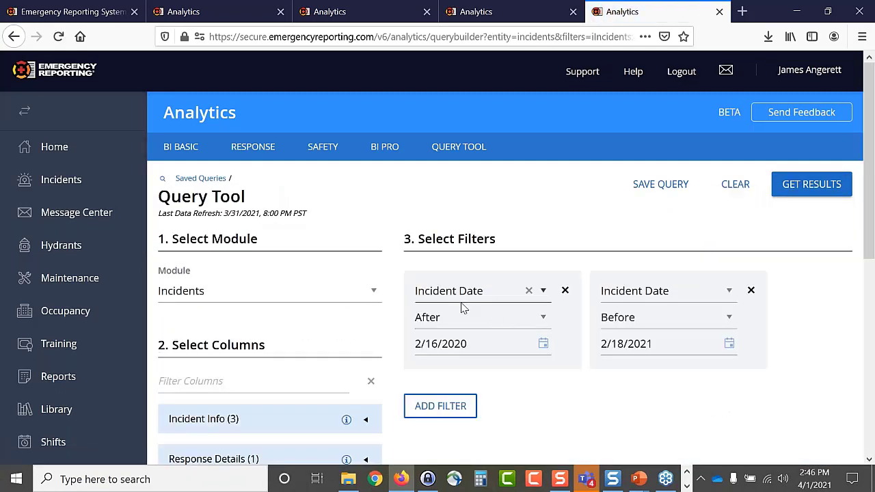
- Narrow the query's After date to 2/16/2021 and get the results
click(544, 345)
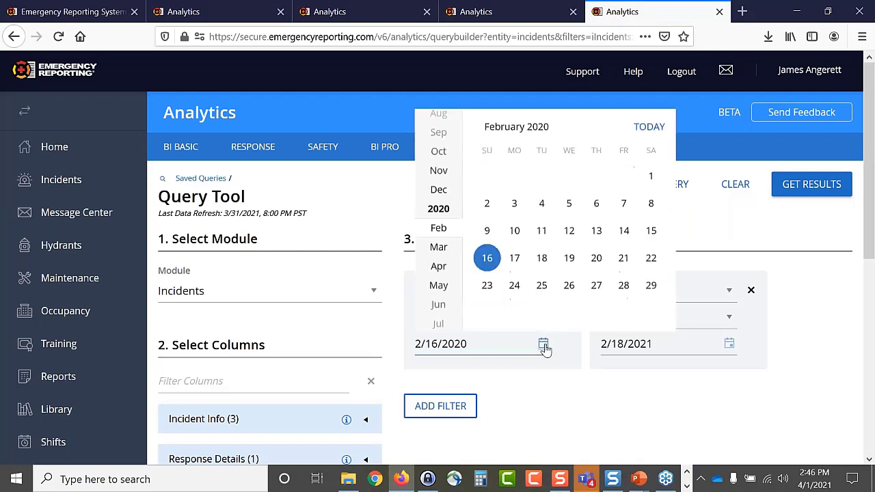
scroll(443, 253, down, 5)
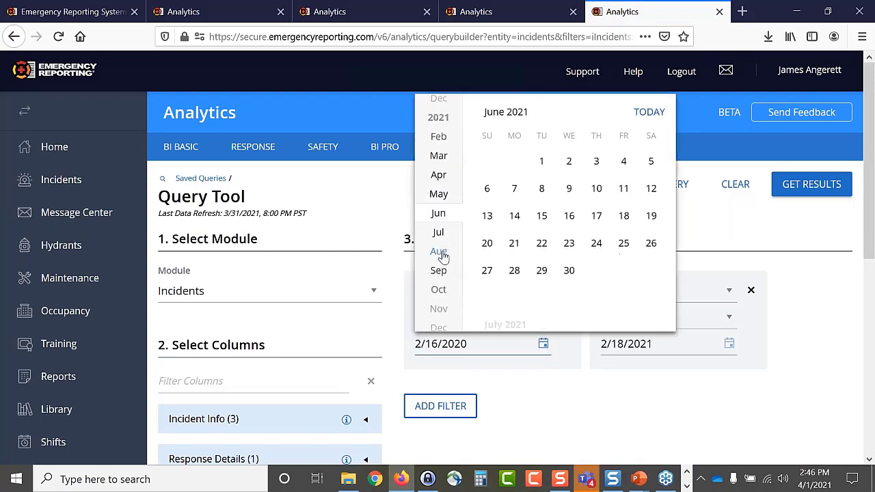
scroll(443, 254, up, 3)
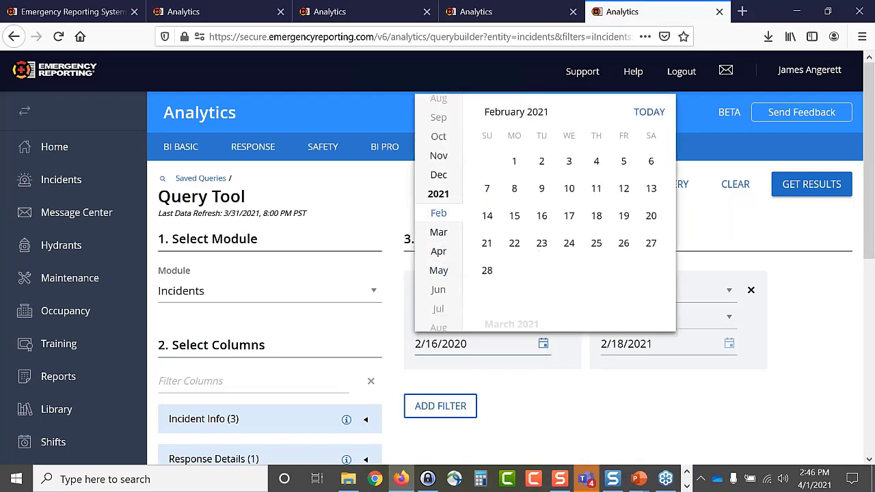
click(543, 219)
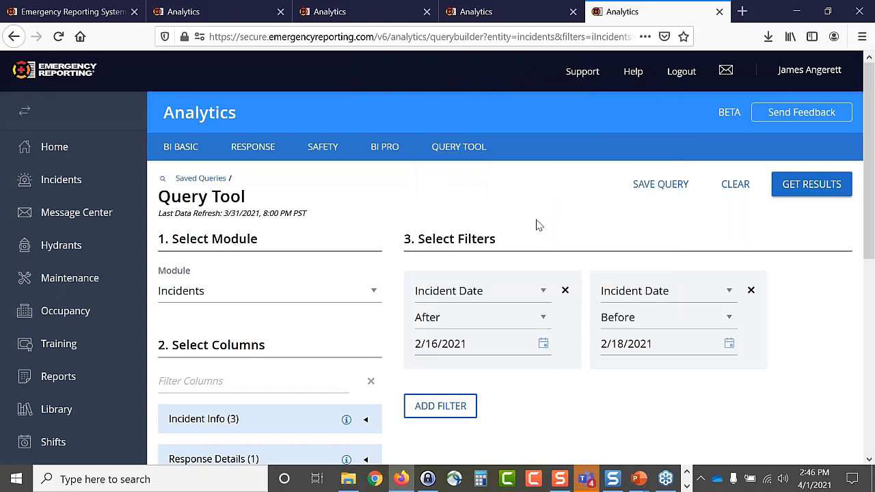
click(805, 190)
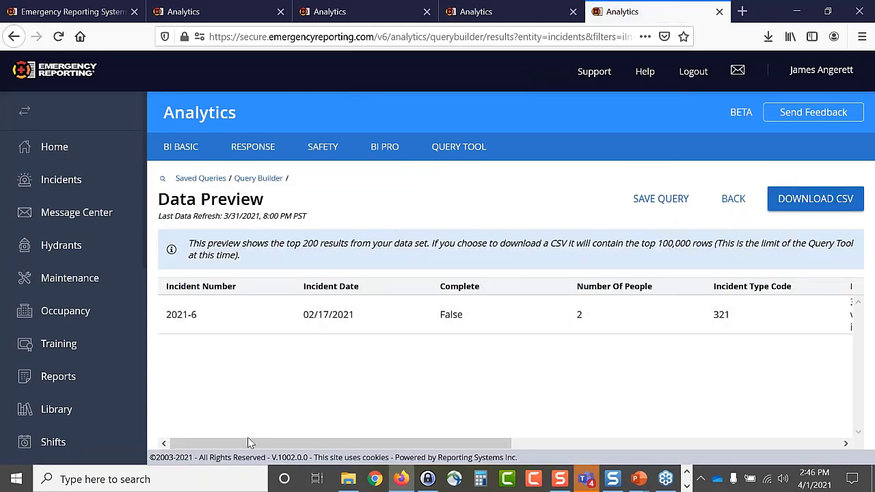
- Scroll the preview to review incident 2021-6, then view its Basic Info 4 form
drag(220, 442, 185, 433)
click(71, 14)
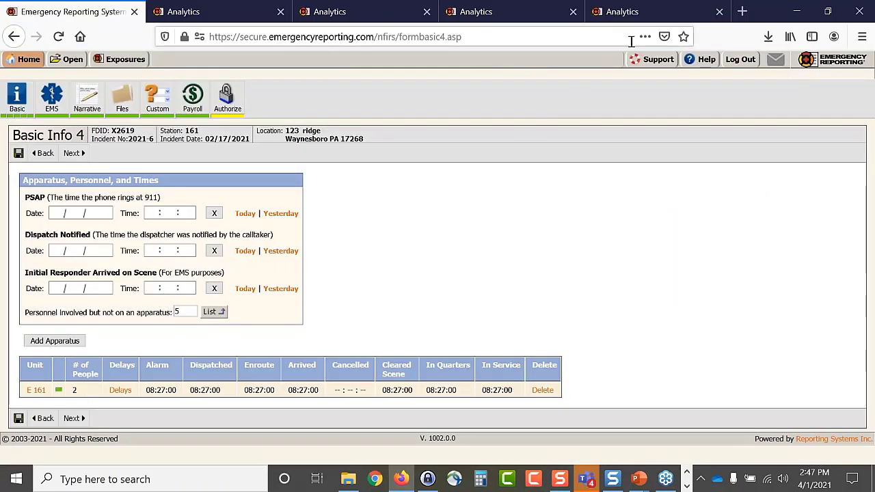
click(643, 15)
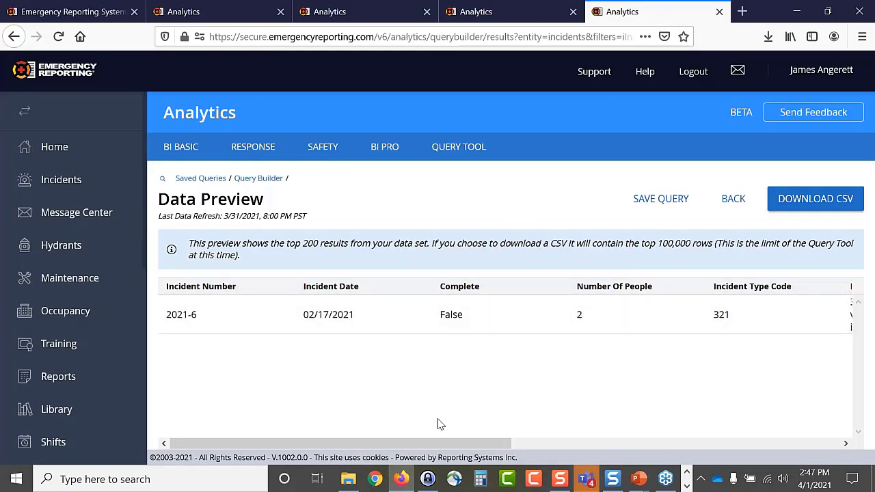
drag(290, 445, 627, 457)
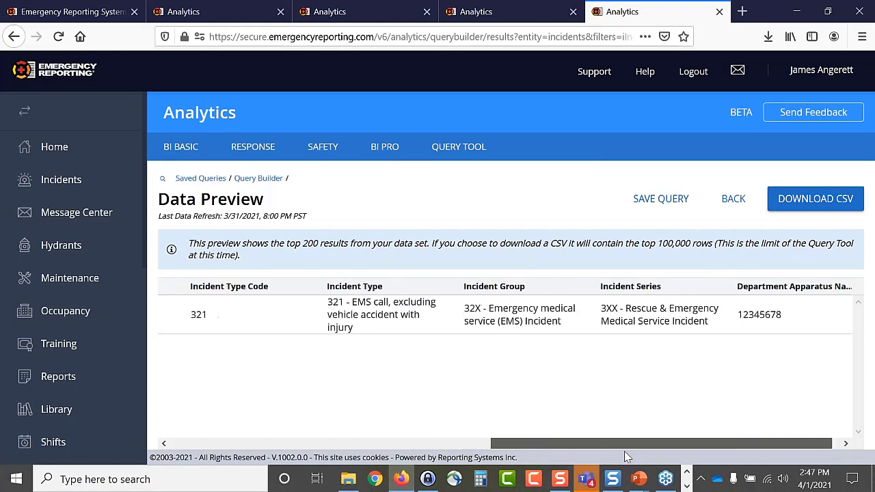
drag(561, 446, 212, 431)
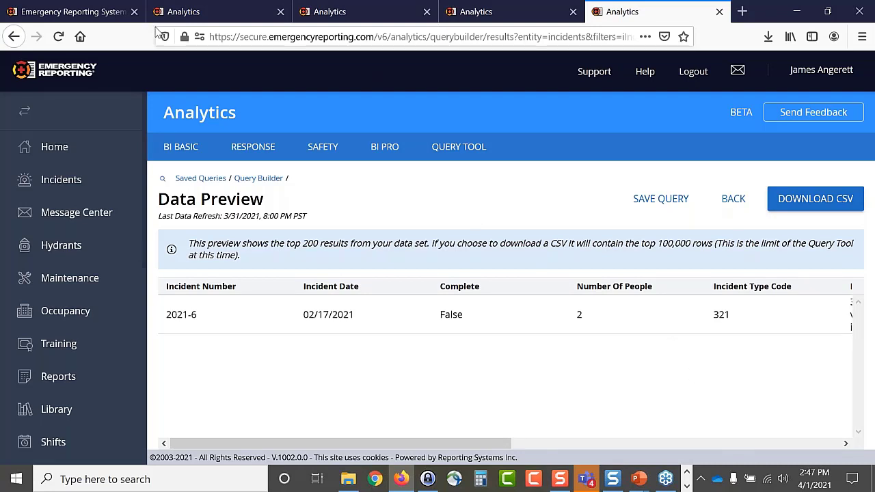
click(85, 14)
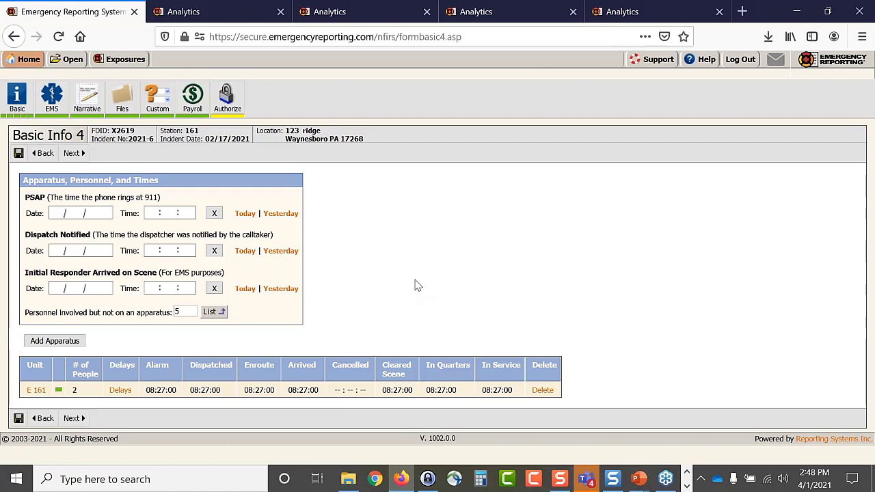
- Go to Administration's Apparatus List and start a new apparatus entry
click(29, 59)
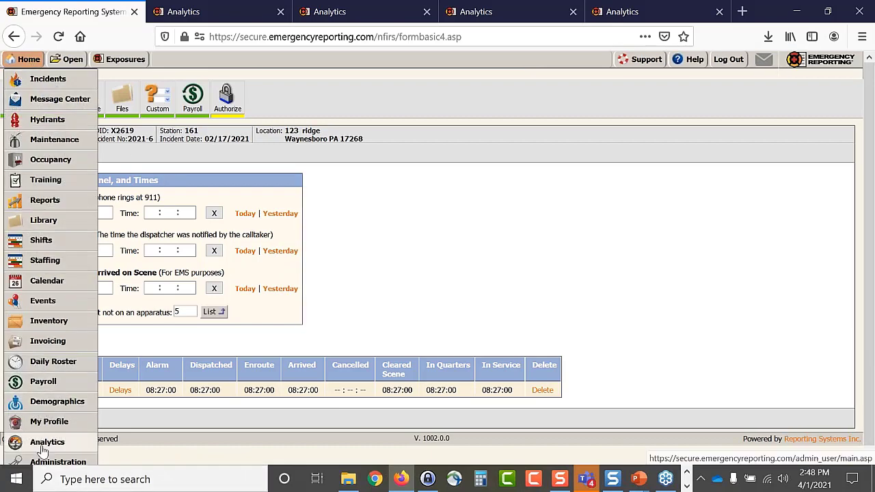
click(50, 462)
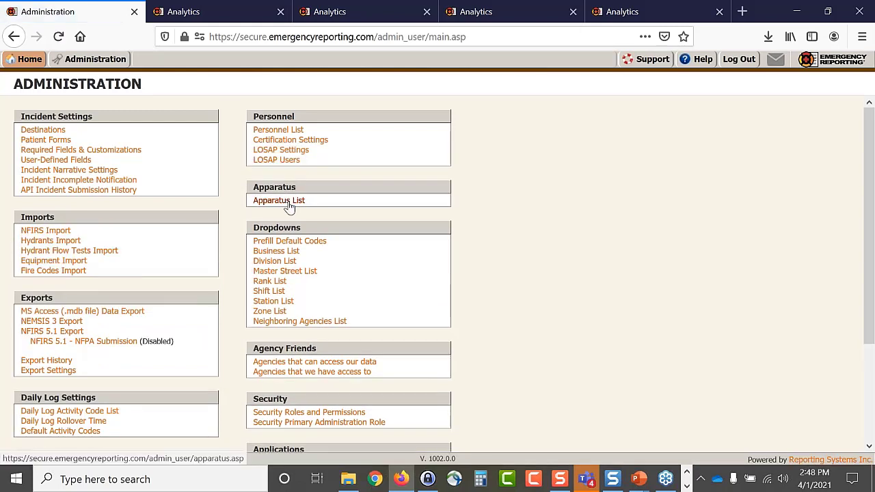
click(290, 208)
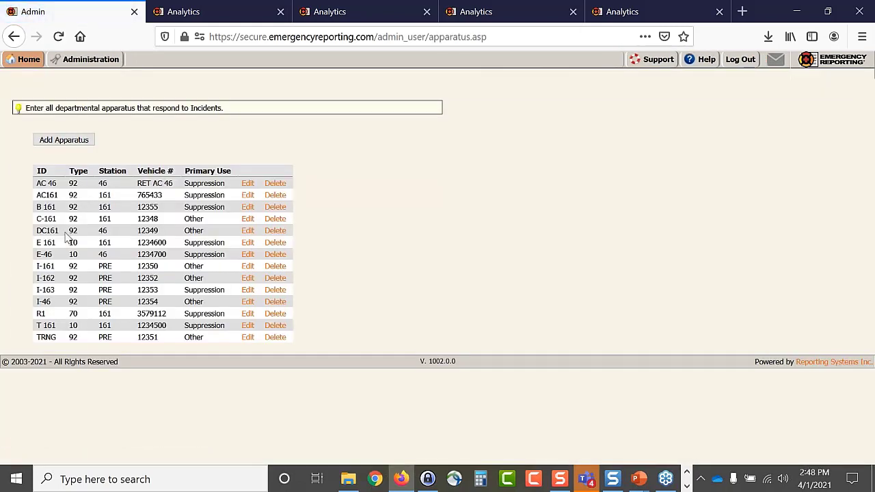
click(75, 143)
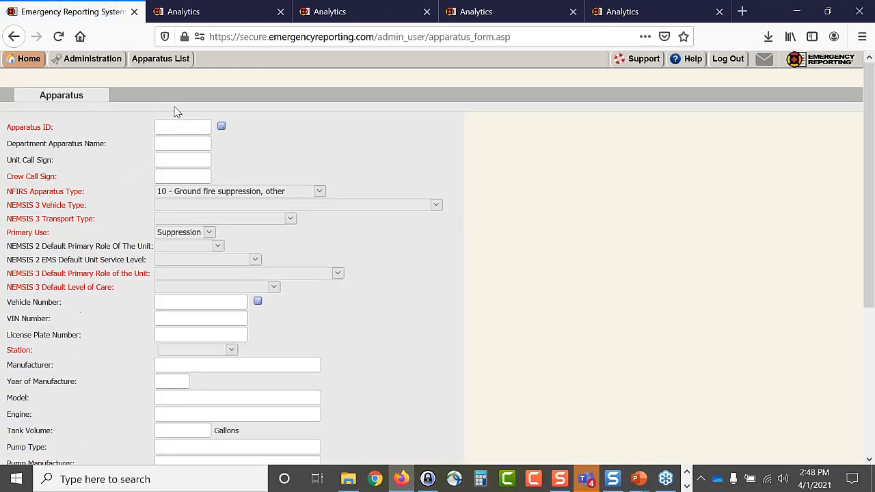
- Enter Apparatus ID POV with NFIRS Apparatus Type 99 - Privately owned vehicle
click(165, 126)
text(P1)
text(V)
click(196, 193)
scroll(209, 299, down, 3)
scroll(209, 299, down, 5)
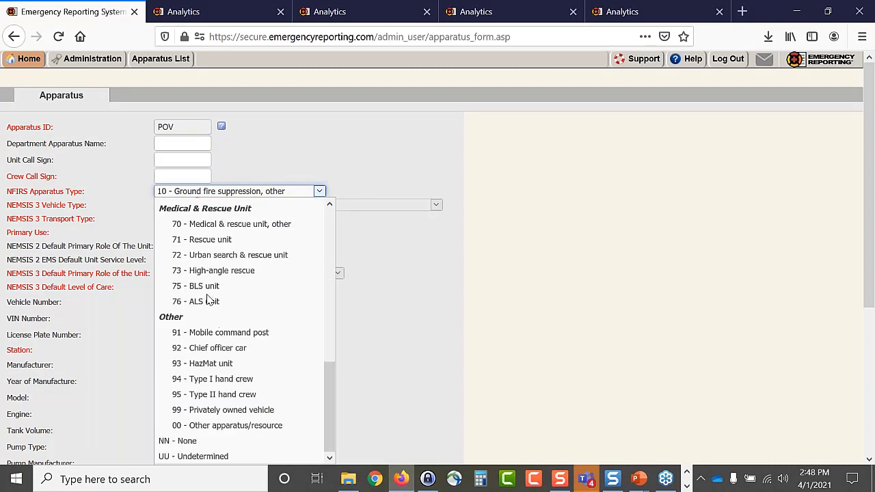
click(225, 413)
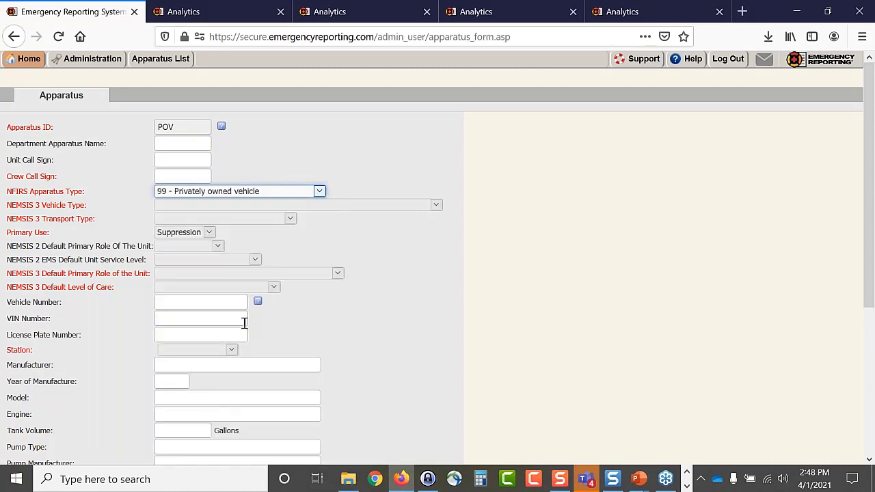
click(385, 154)
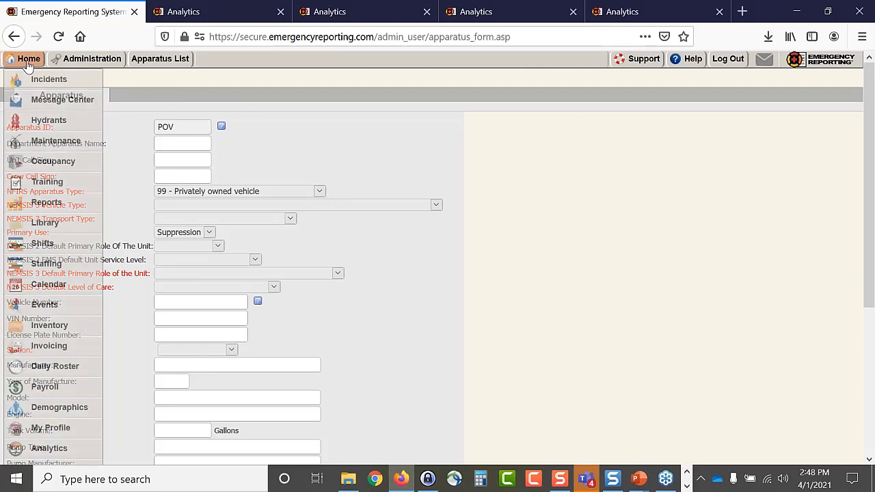
- Go back three pages without saving the apparatus, then return to the Analytics Data Preview
click(12, 37)
click(13, 37)
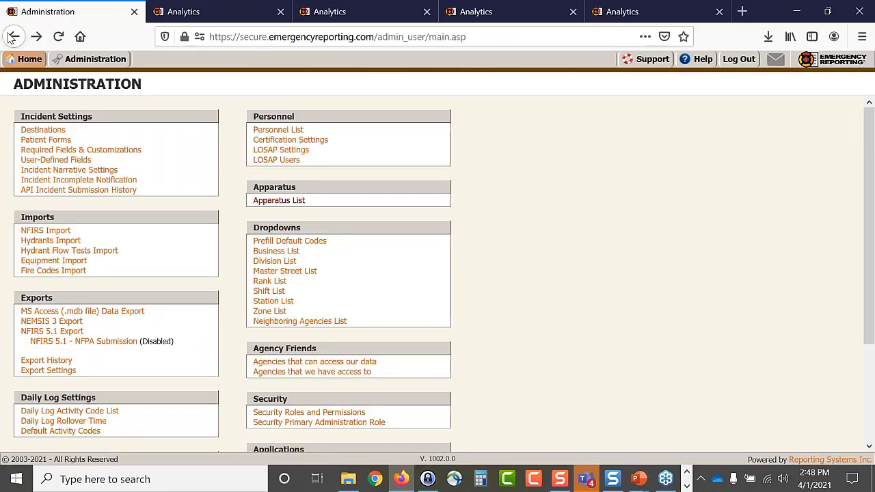
click(12, 37)
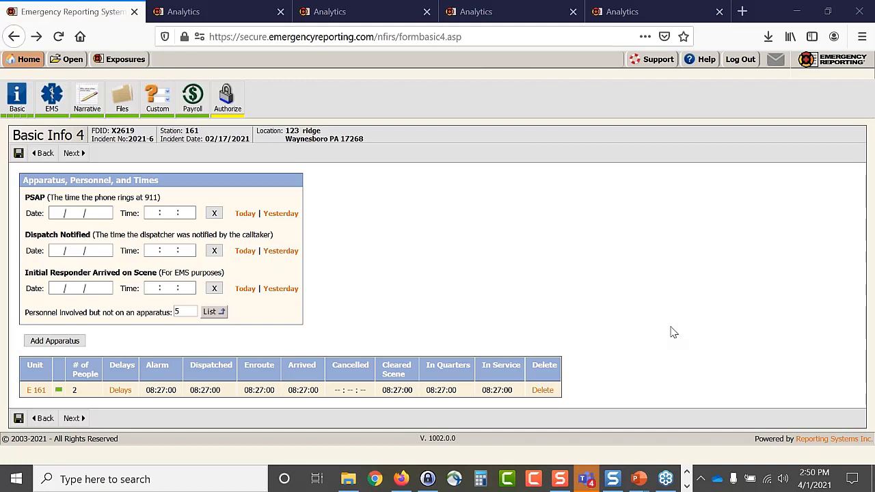
click(651, 15)
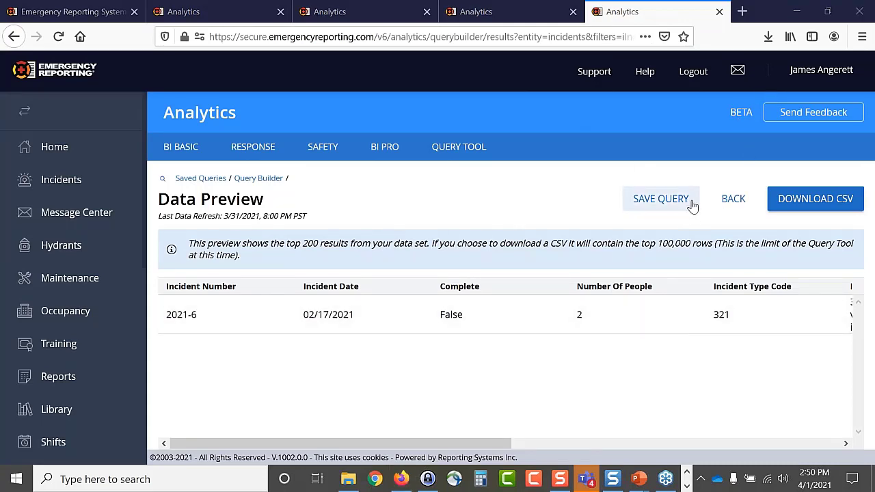
- Open the saved 2020 Incident By Unit query and add all four custom fields as columns
click(731, 200)
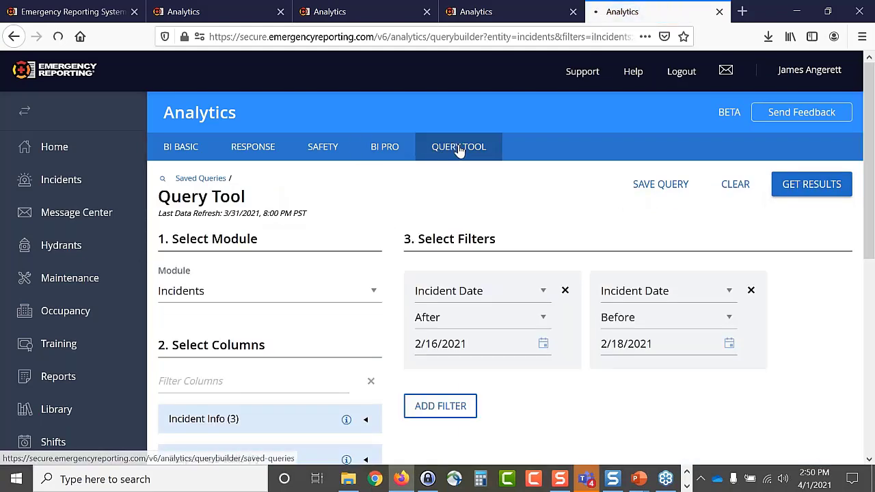
click(460, 146)
scroll(427, 264, down, 3)
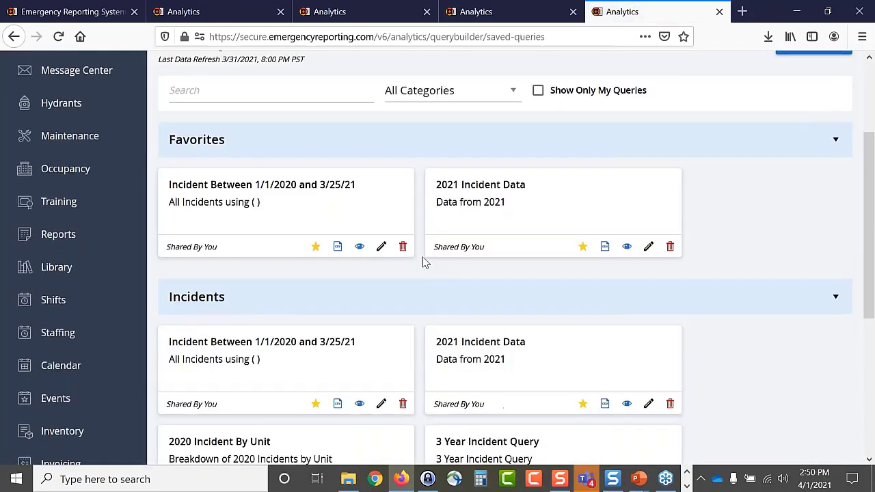
scroll(309, 295, down, 1)
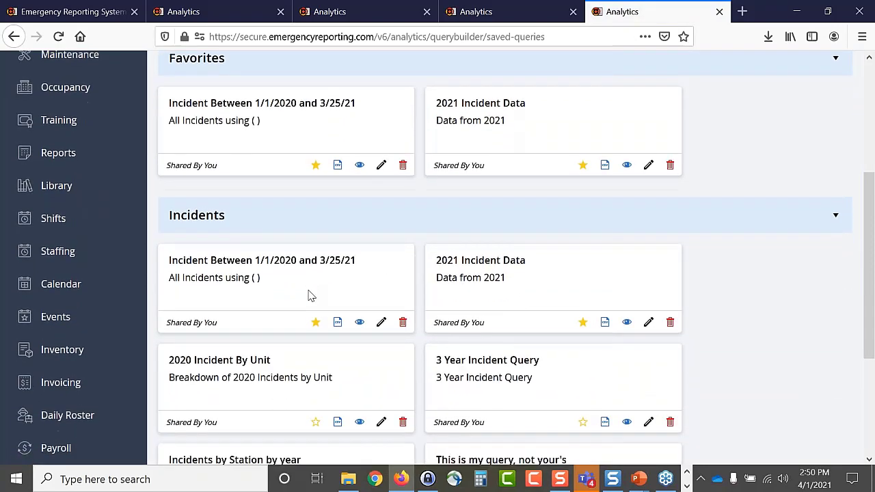
scroll(309, 295, down, 1)
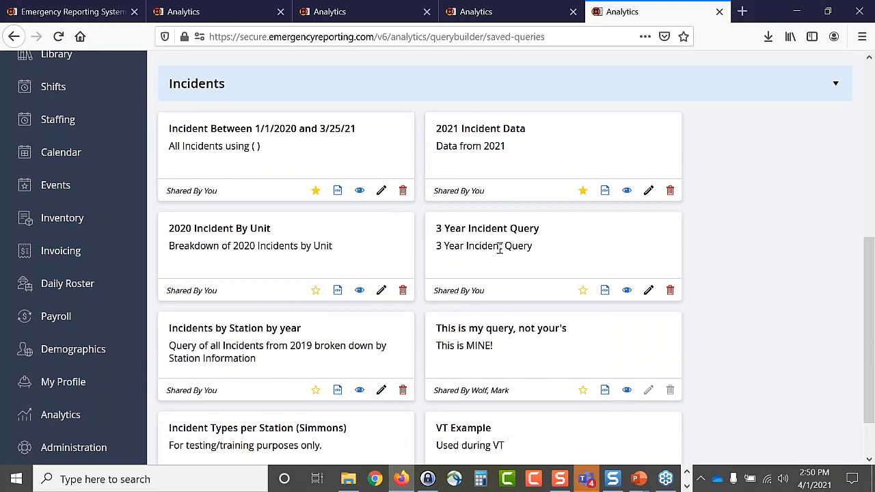
click(359, 291)
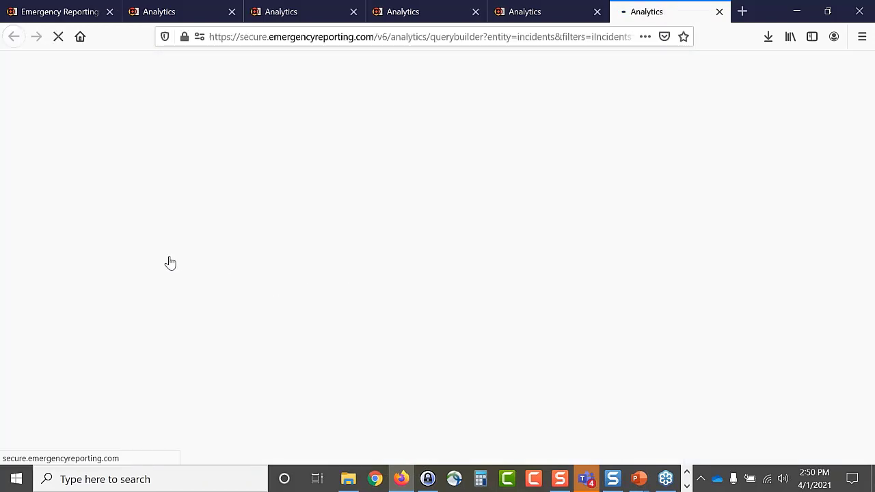
scroll(396, 314, down, 5)
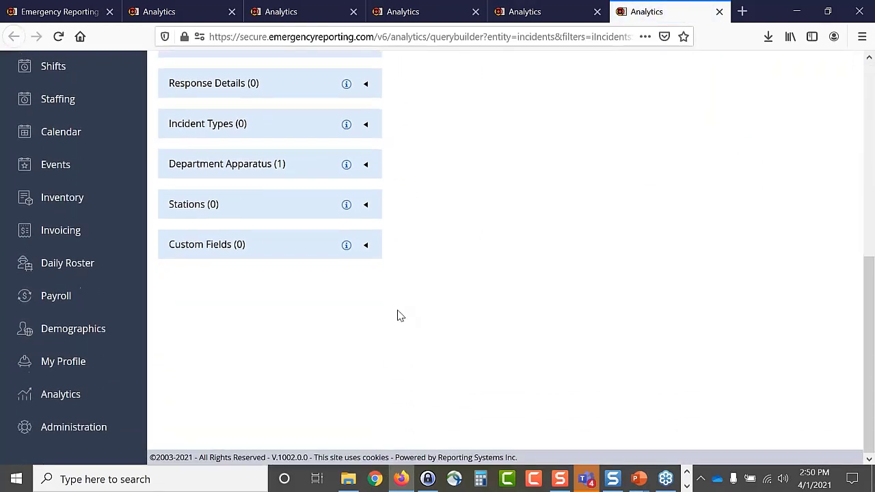
click(366, 248)
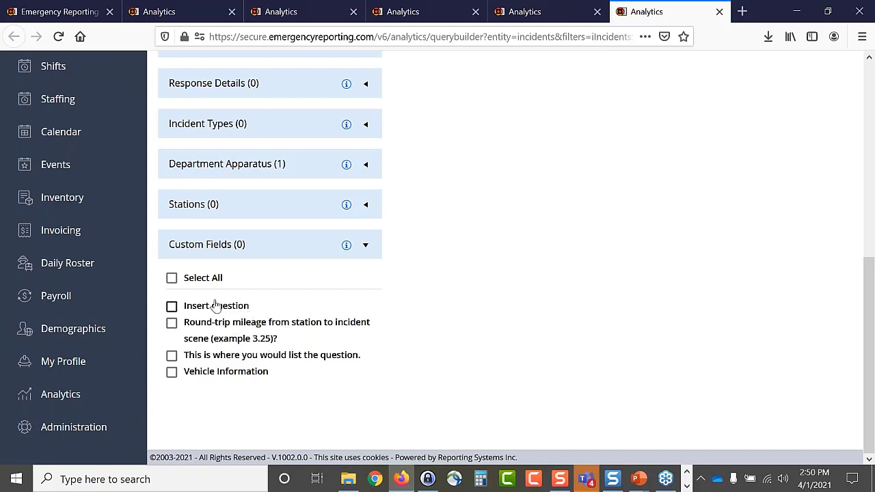
click(172, 279)
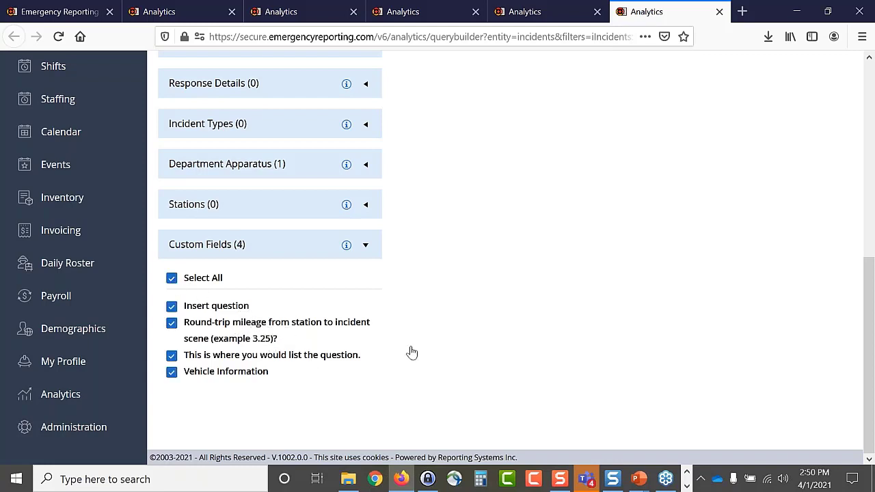
scroll(463, 313, up, 5)
- Run the 2020 query and scroll the preview to the custom-field columns with Insert question answers
click(784, 159)
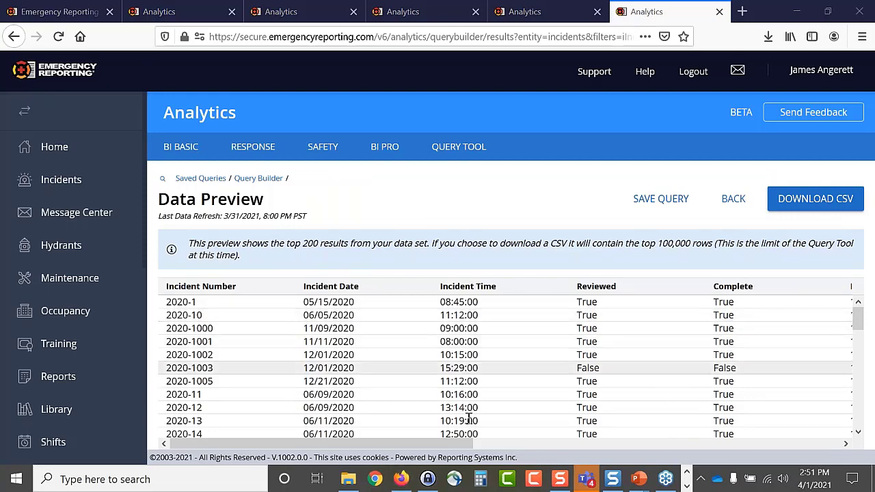
drag(423, 444, 671, 457)
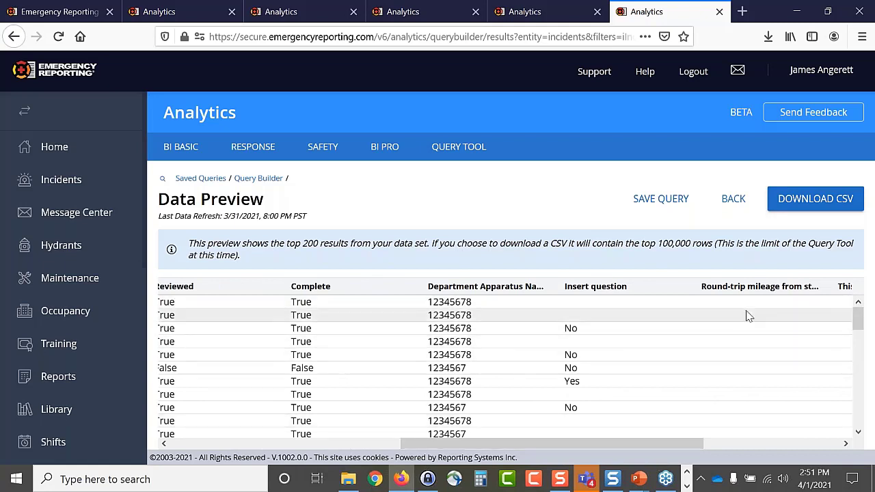
drag(636, 448, 741, 453)
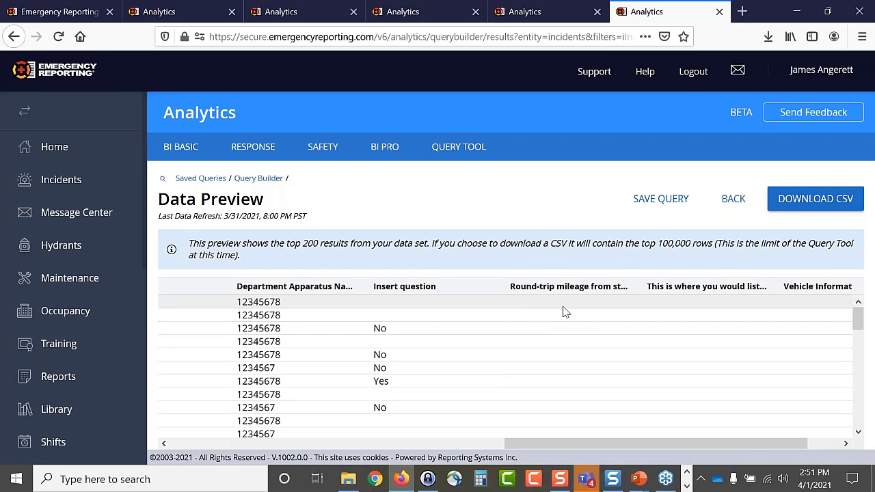
mouse_move(859, 322)
mouse_down()
mouse_move(860, 424)
mouse_move(860, 387)
mouse_up()
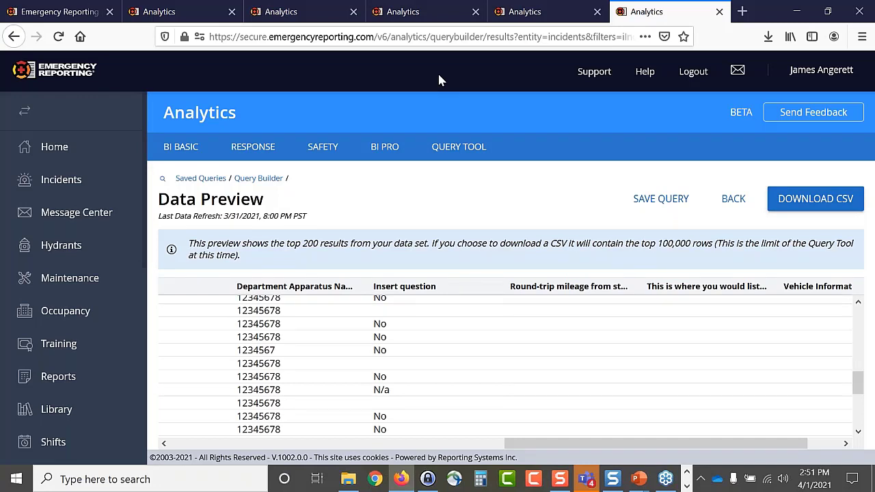
- Start a new blank query that includes every custom field as a column
click(732, 210)
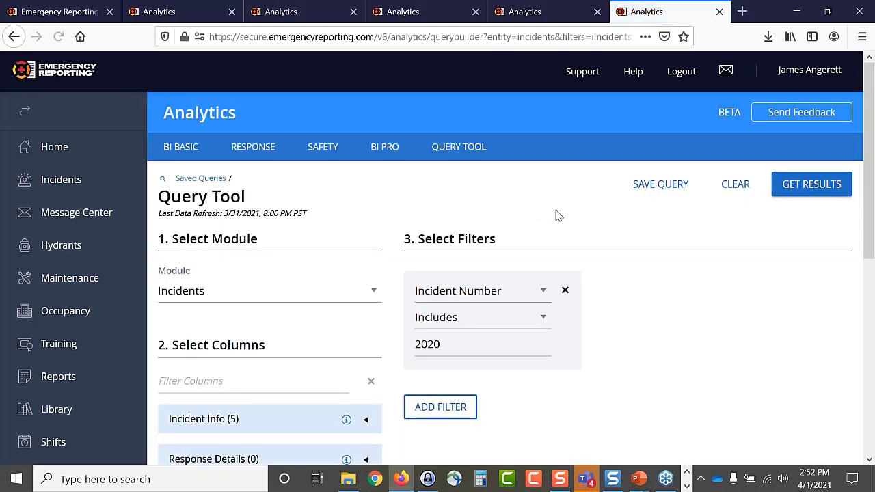
click(468, 156)
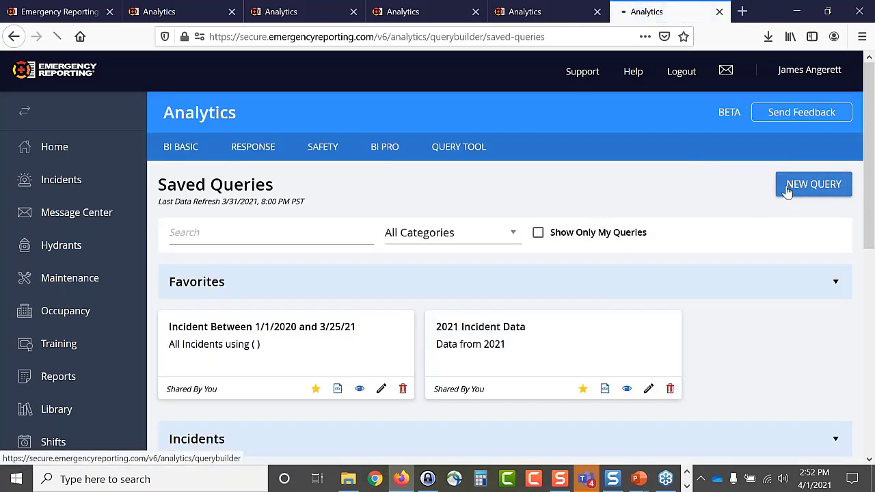
click(788, 192)
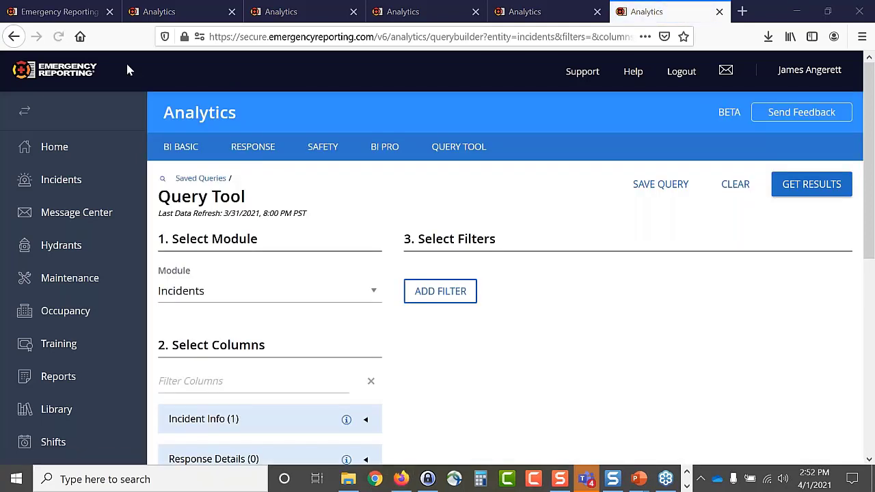
scroll(472, 345, down, 2)
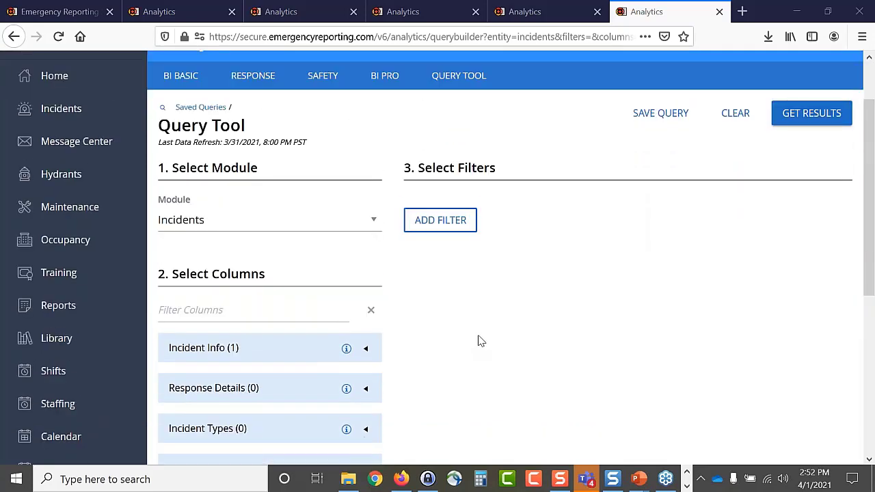
scroll(482, 339, down, 6)
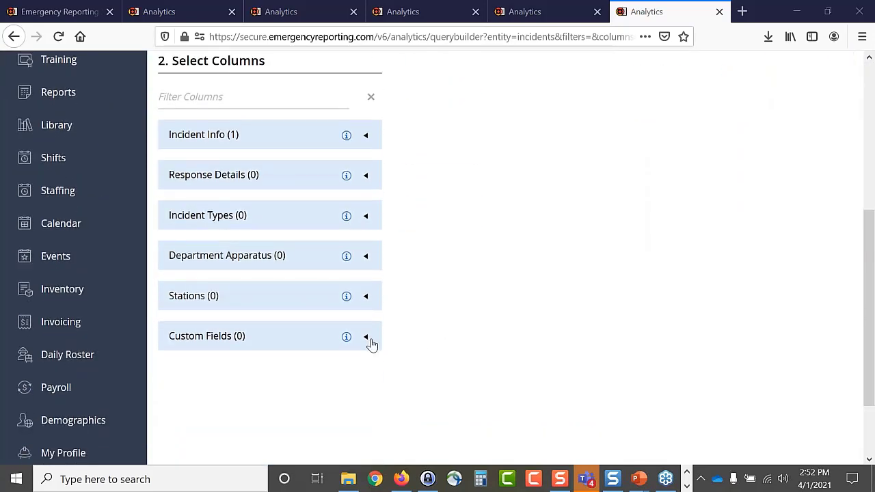
click(367, 340)
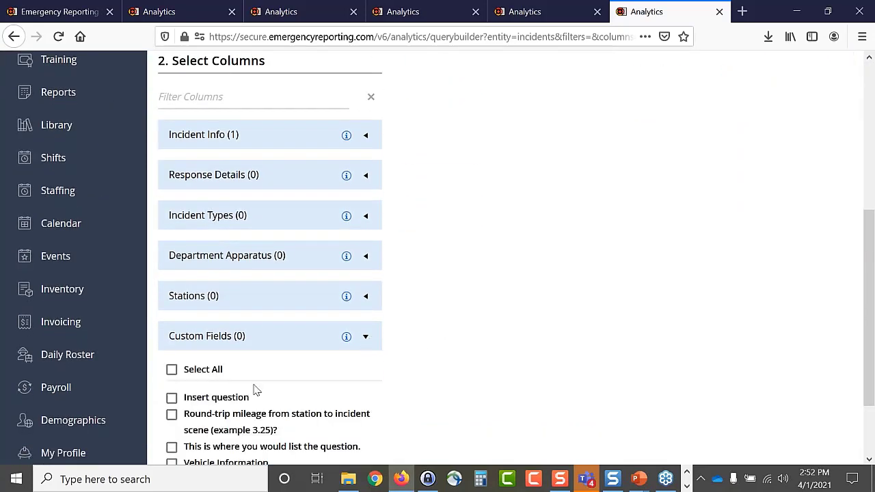
click(203, 372)
scroll(515, 294, up, 6)
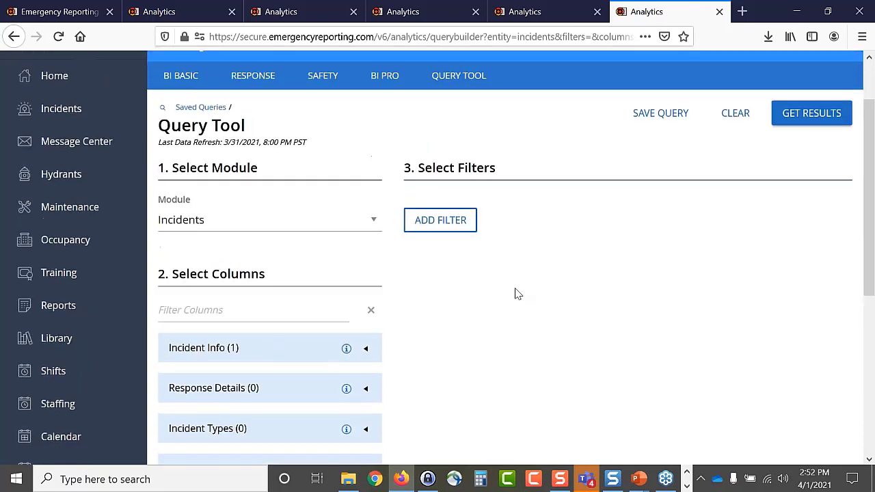
- Add a filter for Insert question equals Yes
click(446, 220)
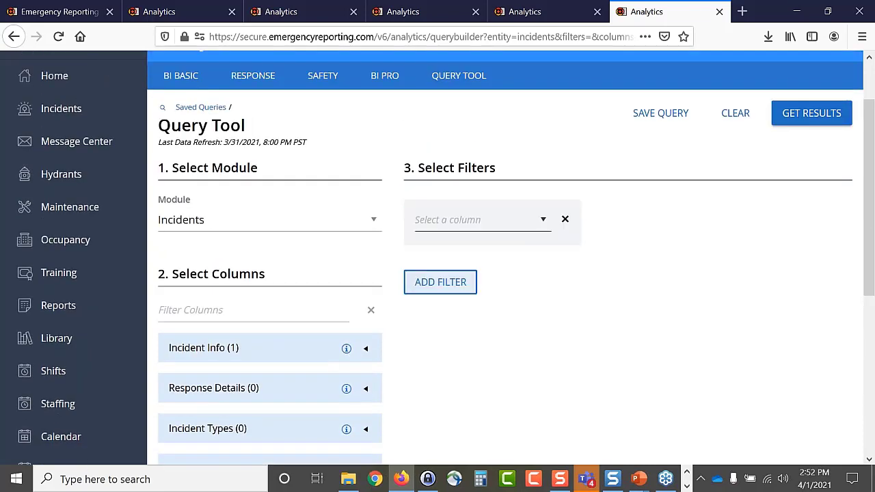
click(545, 223)
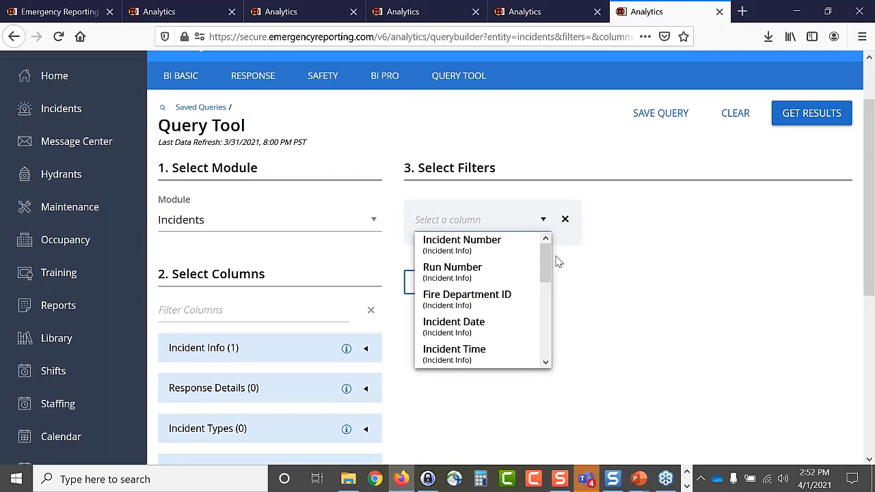
drag(545, 263, 547, 315)
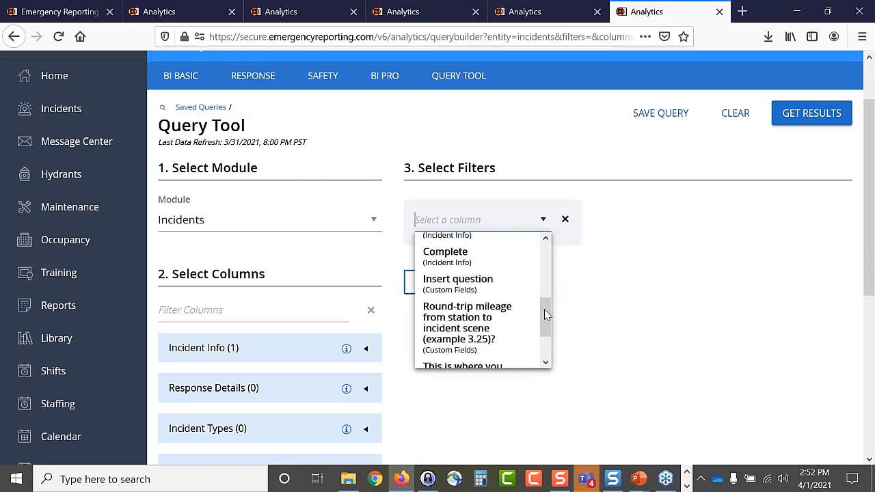
click(476, 290)
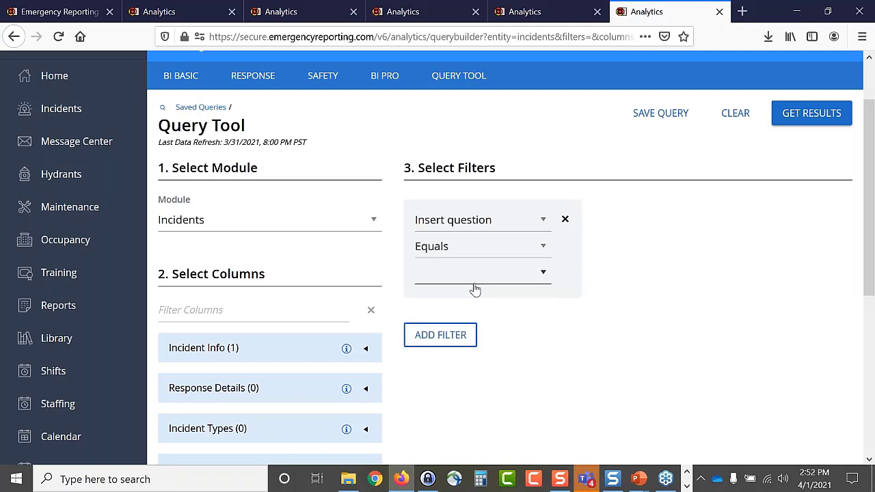
click(544, 274)
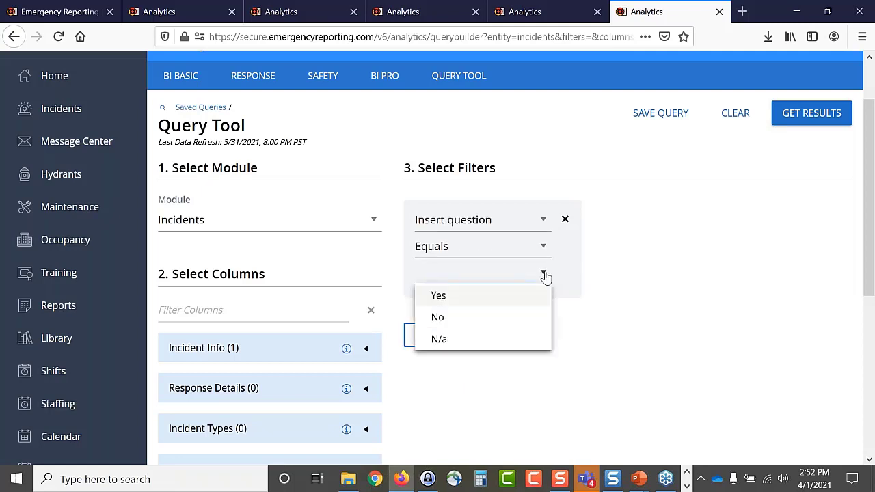
click(520, 304)
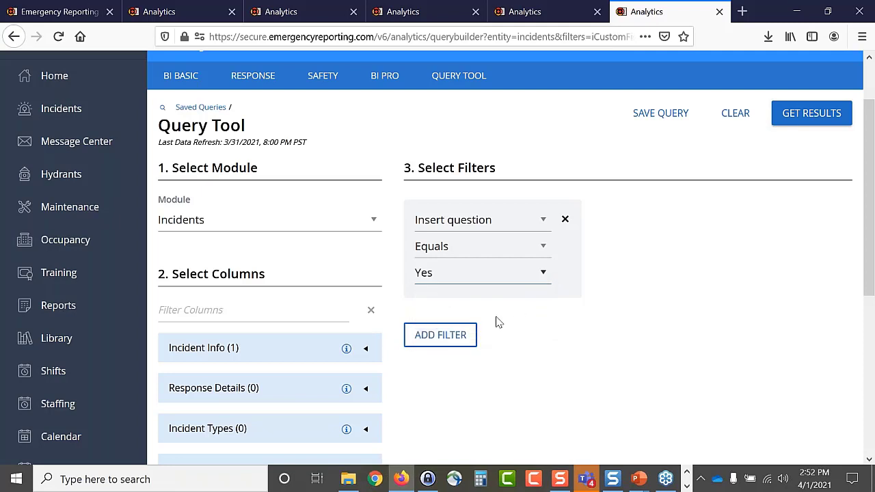
- Add a second filter on Round-trip mileage using Includes
click(434, 335)
click(716, 222)
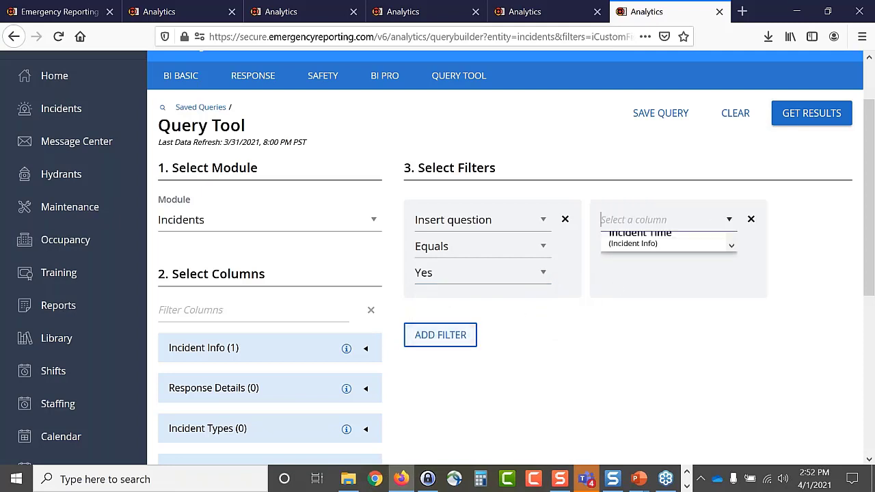
scroll(684, 287, down, 4)
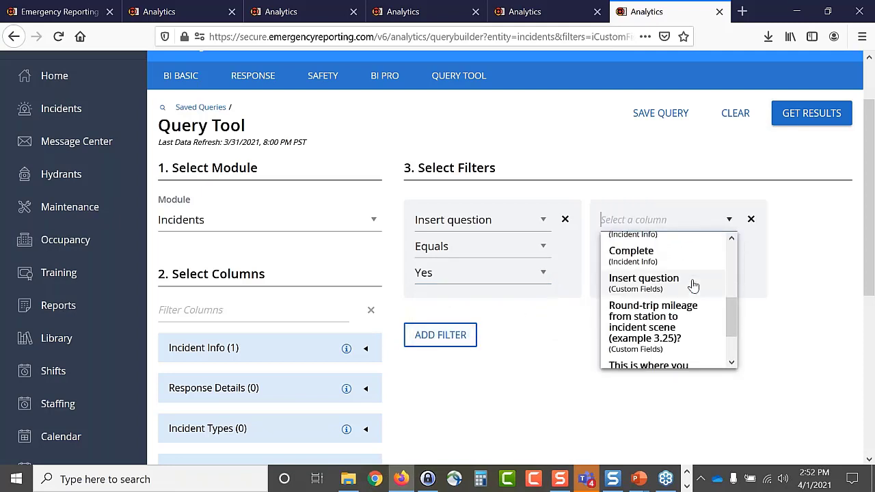
click(657, 327)
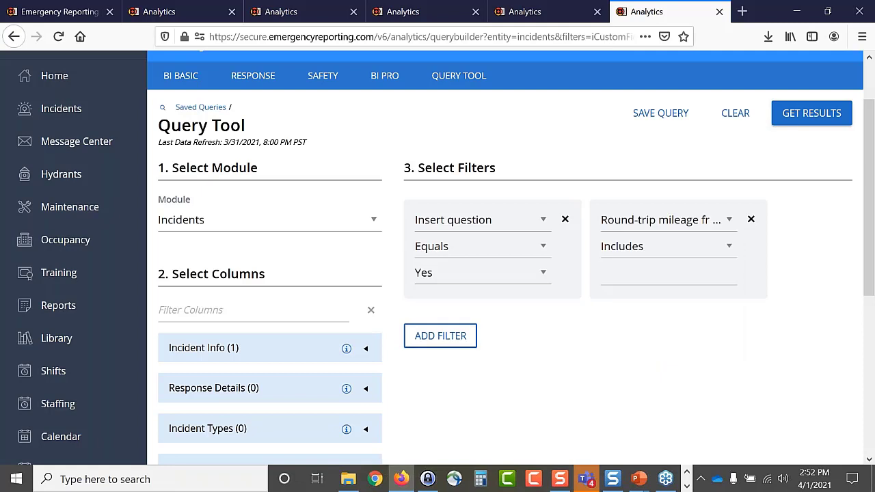
click(730, 248)
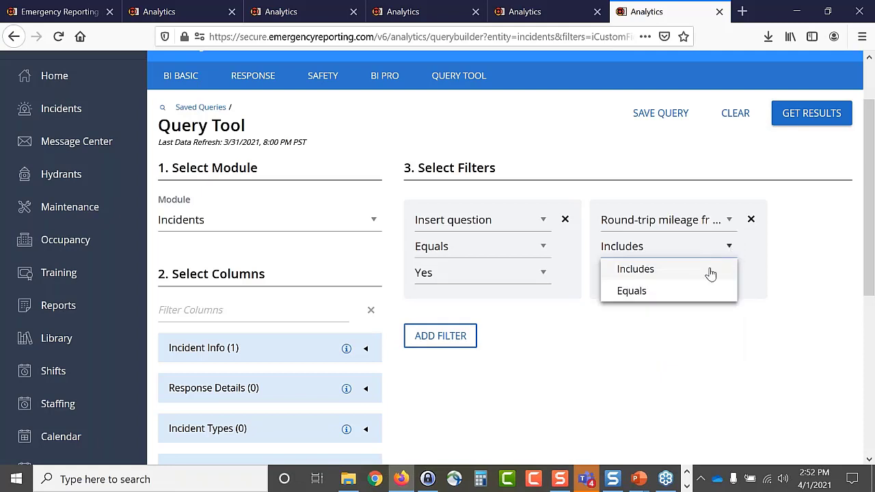
click(764, 275)
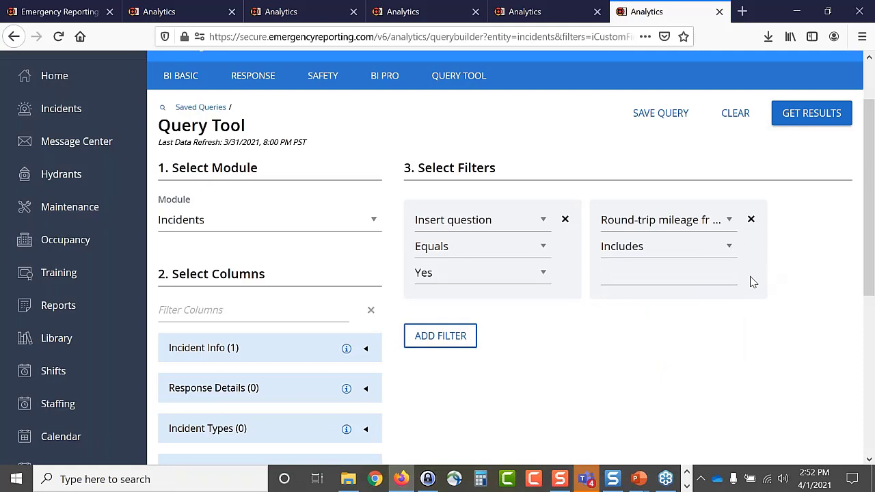
- Add a third filter requiring a Yes answer on the list-the-question custom field
click(456, 342)
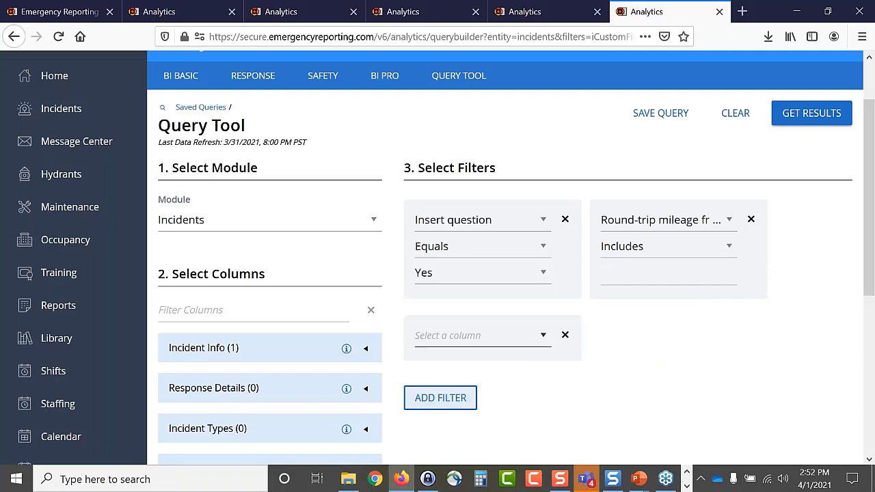
click(546, 338)
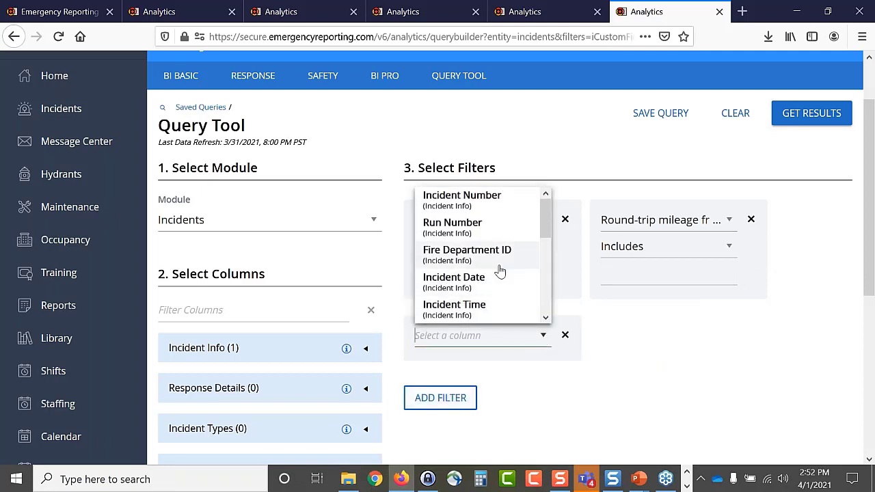
scroll(499, 269, down, 4)
scroll(500, 272, down, 2)
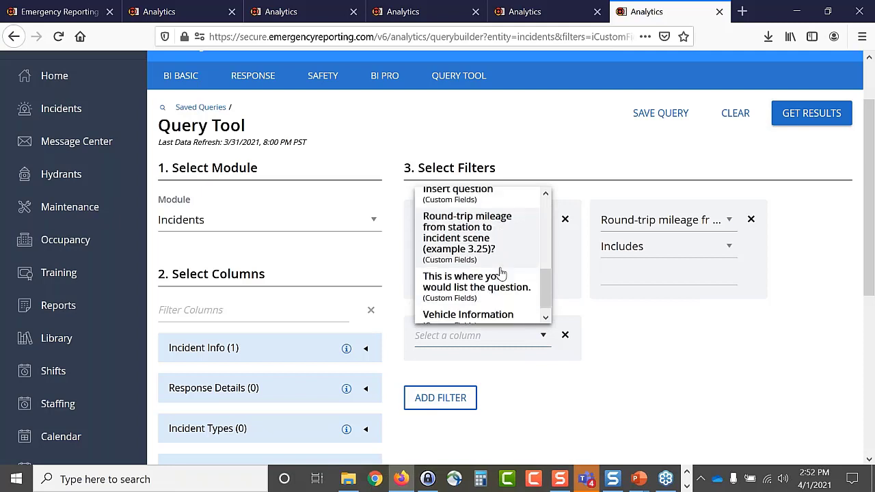
click(486, 285)
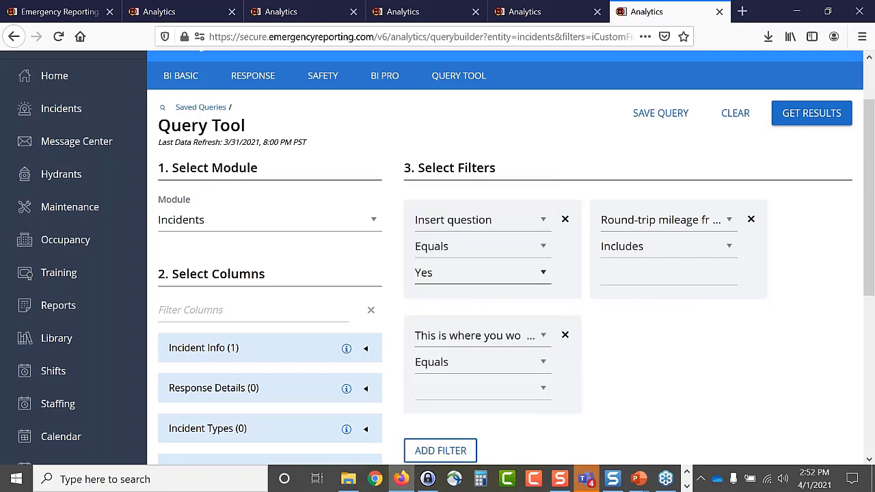
click(544, 392)
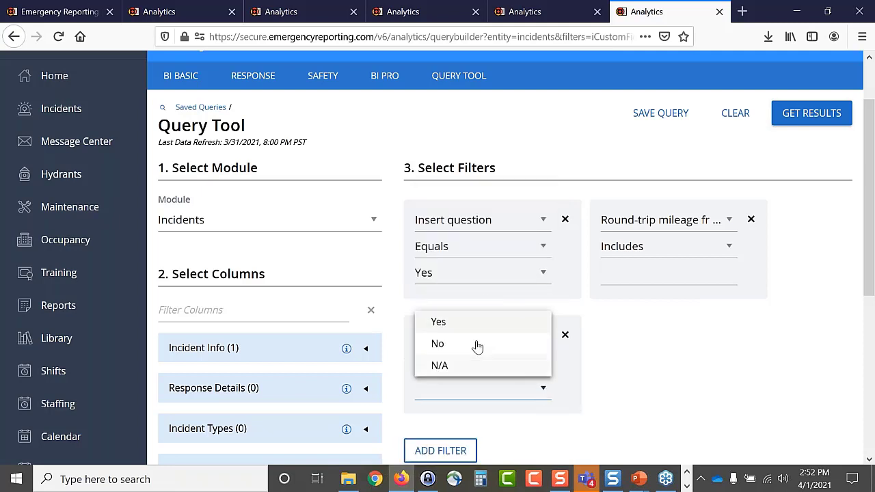
click(482, 323)
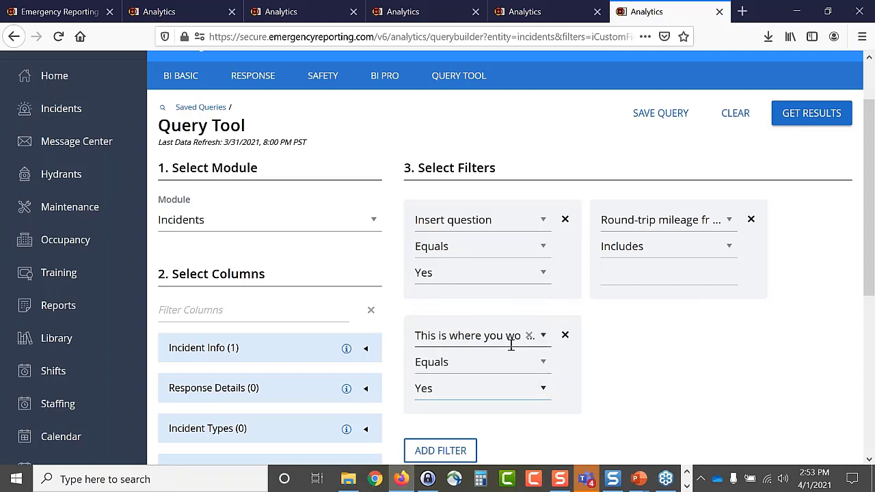
- Get results, then delete the incomplete Round-trip mileage filter
click(830, 117)
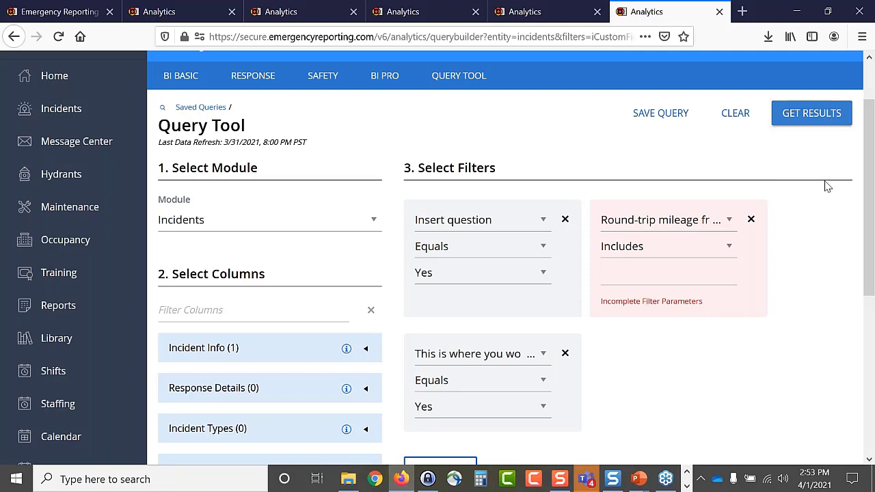
click(728, 247)
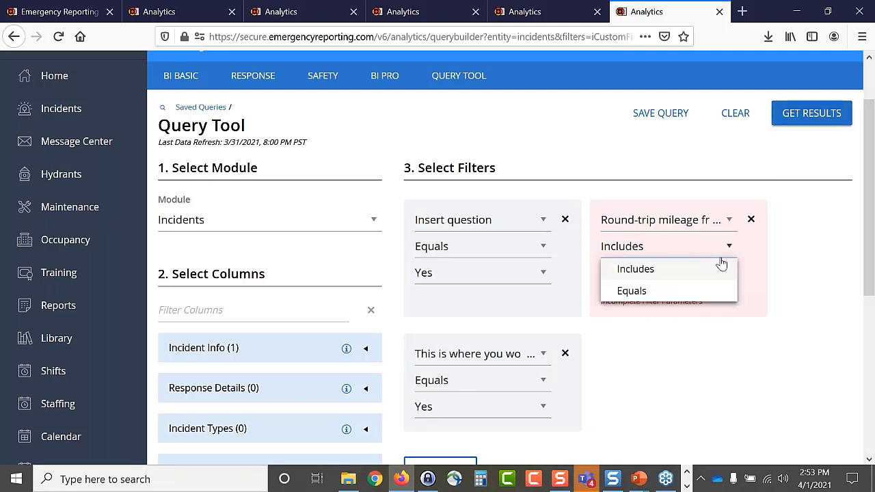
click(756, 272)
click(751, 220)
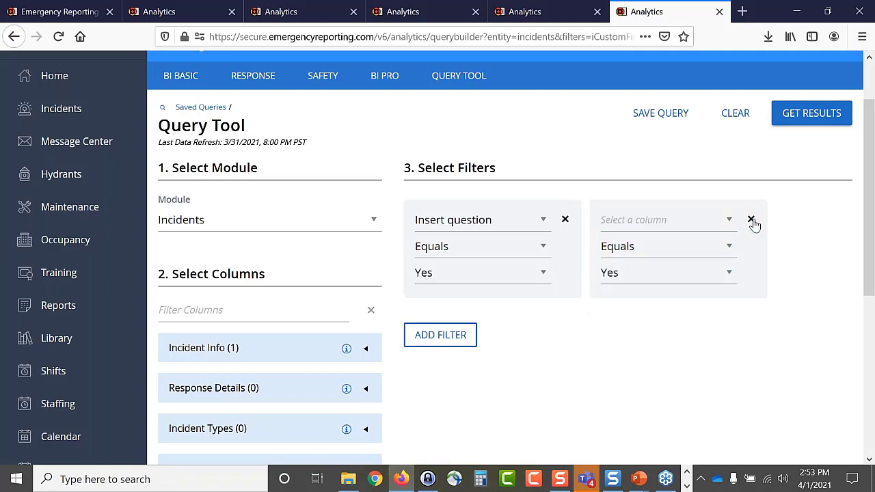
click(813, 115)
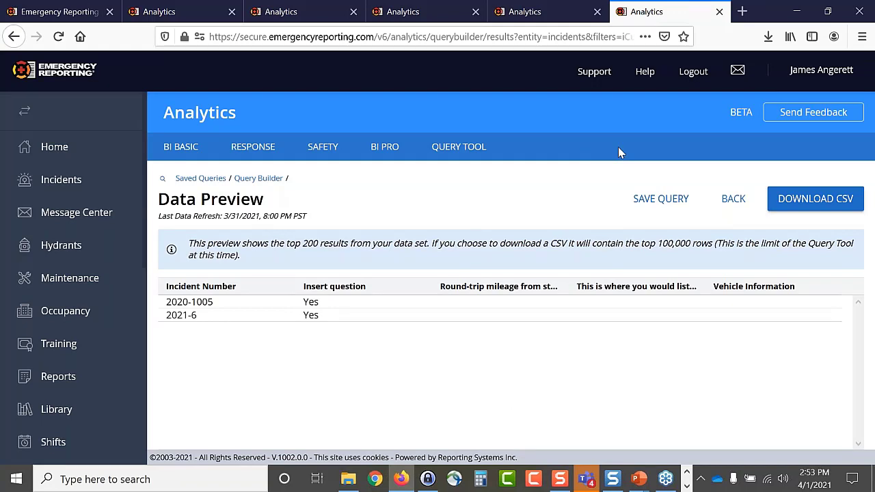
click(731, 204)
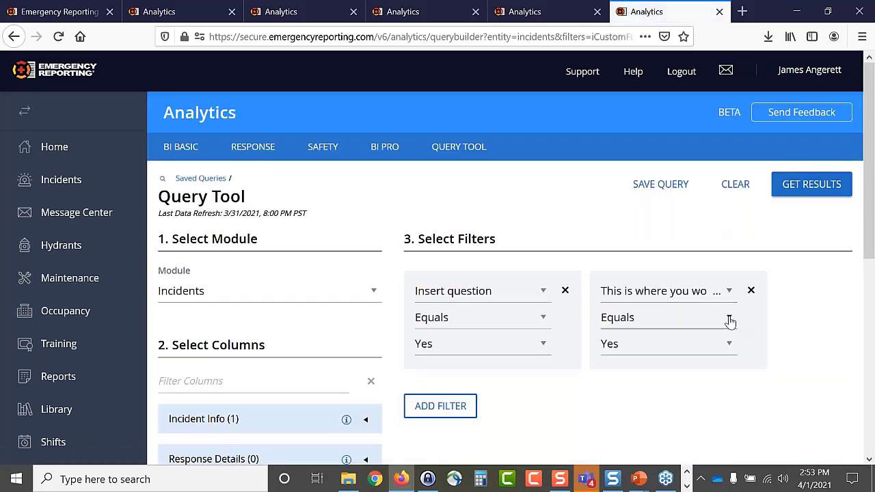
- Add a Round-trip mileage filter that includes 12 and run the query, getting No Results
click(730, 321)
click(788, 314)
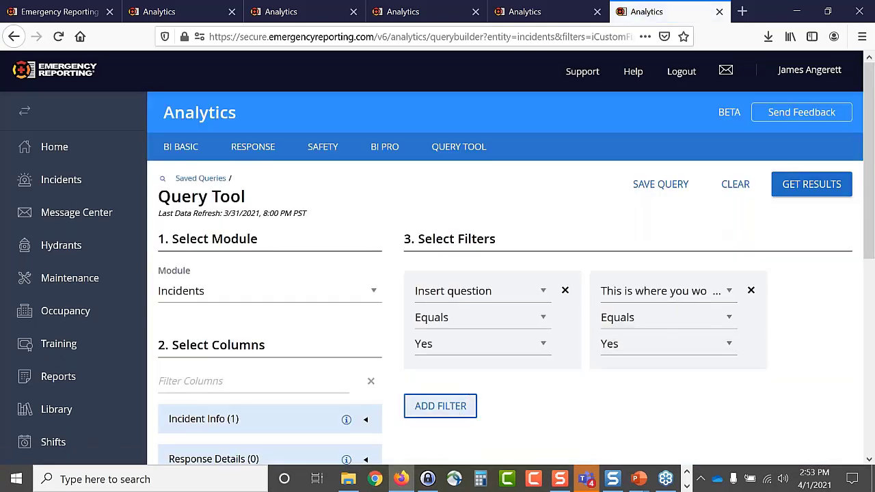
click(441, 406)
click(543, 412)
scroll(636, 387, down, 1)
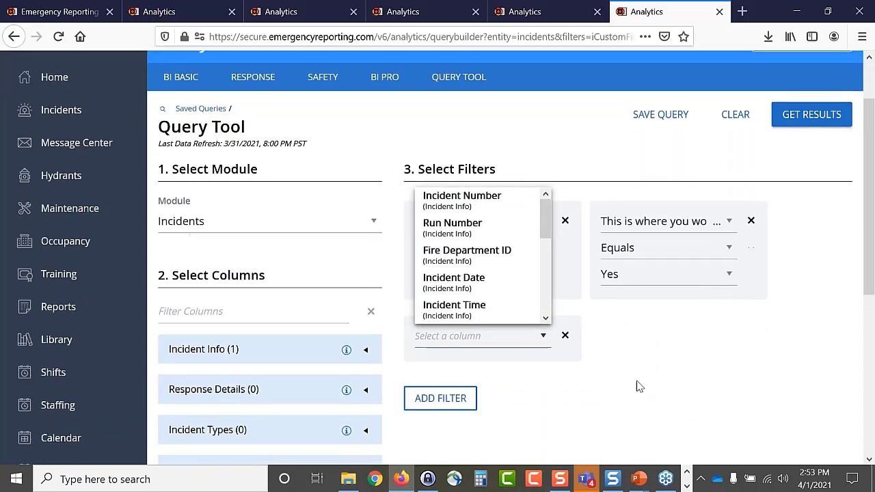
scroll(481, 260, down, 4)
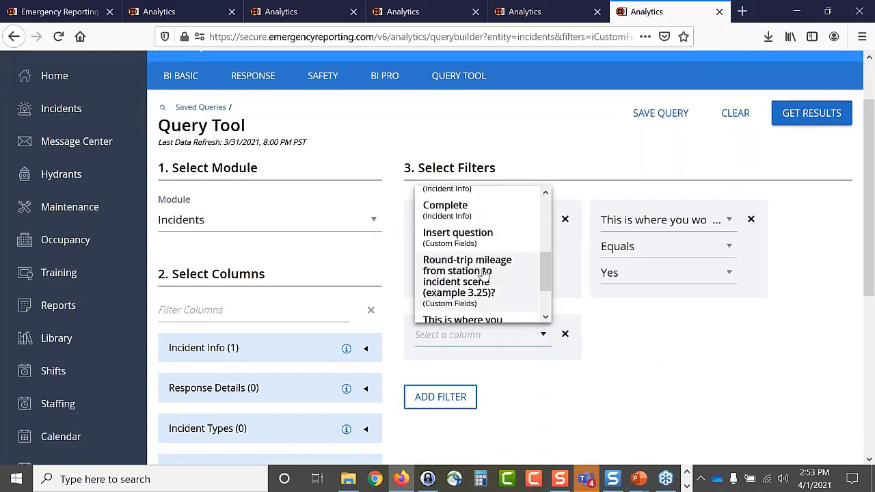
click(484, 274)
click(545, 365)
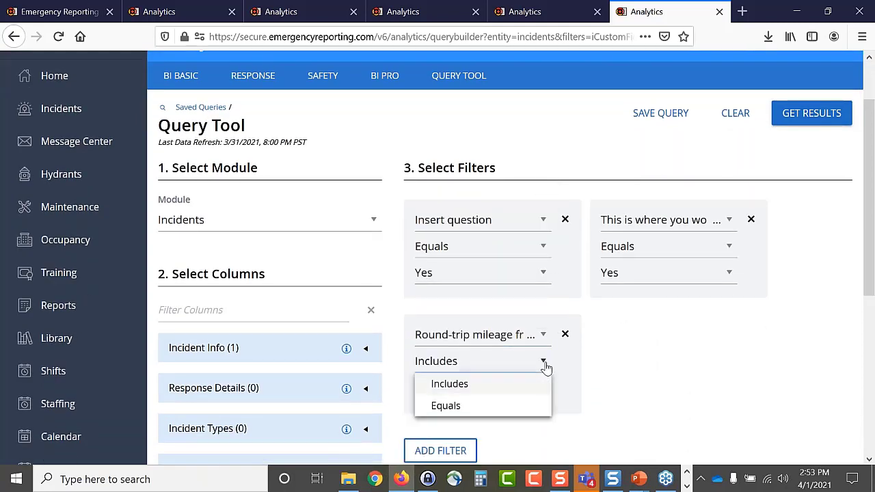
click(504, 389)
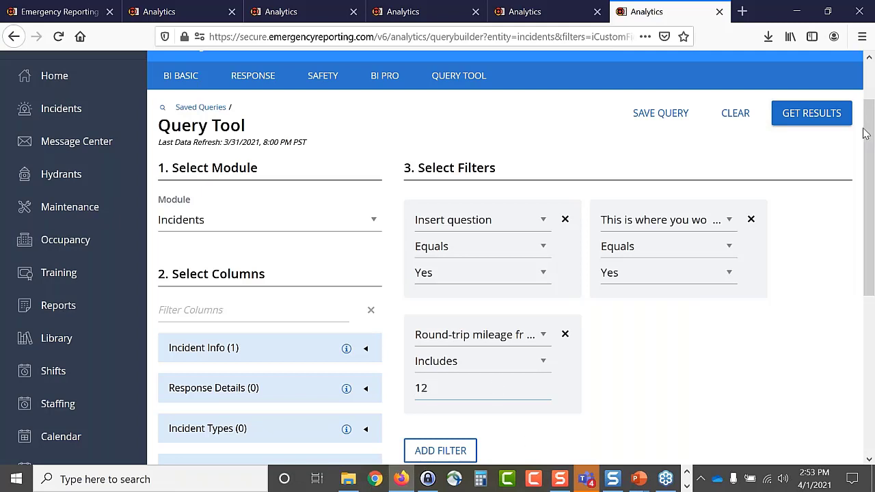
click(820, 118)
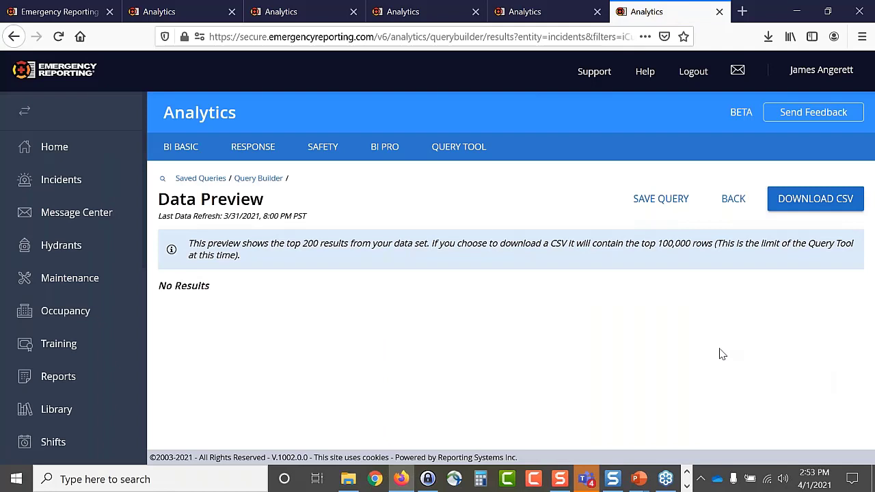
- Re-enter 12 as the mileage filter value and rerun the query, still getting no results
click(734, 203)
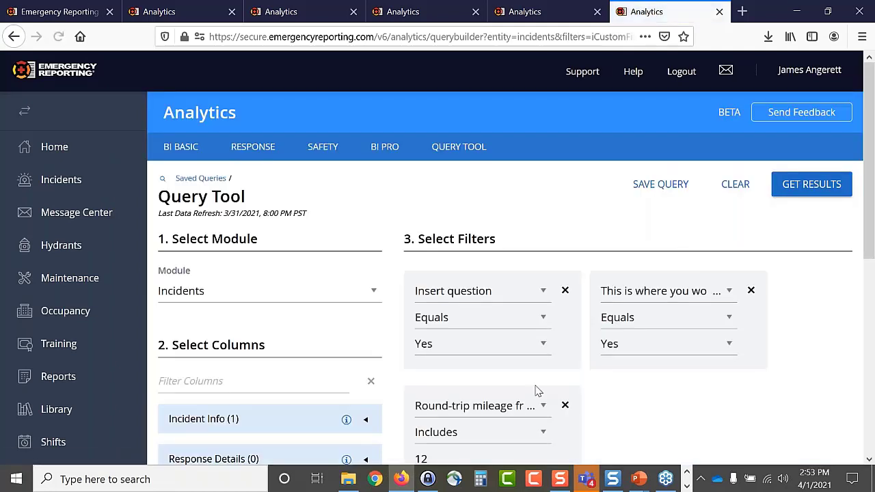
drag(443, 454, 404, 460)
text(12)
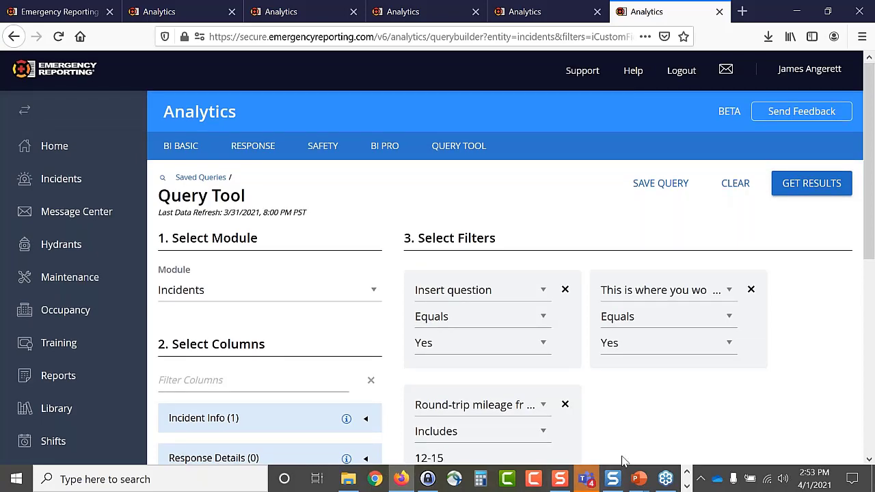
scroll(617, 419, down, 2)
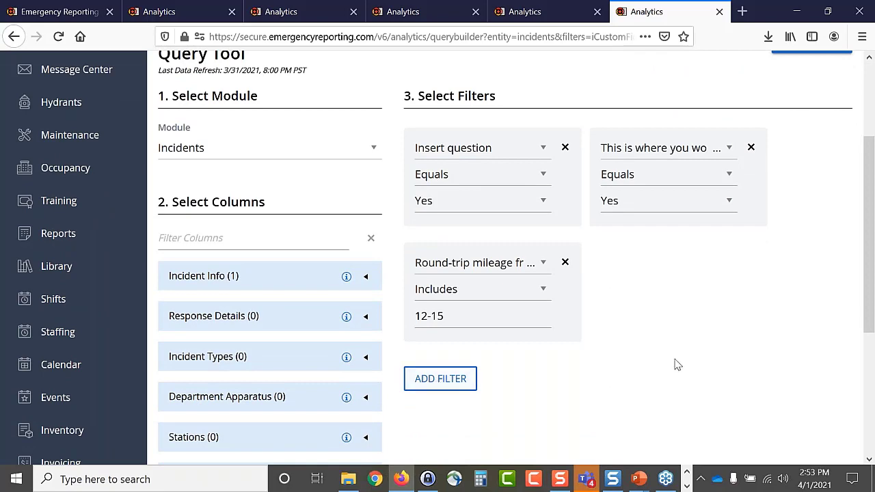
scroll(790, 254, up, 3)
click(786, 182)
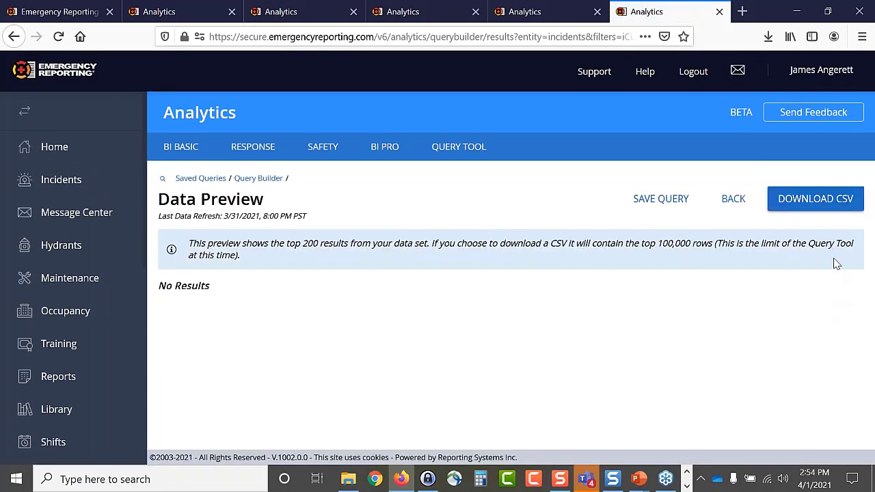
click(742, 203)
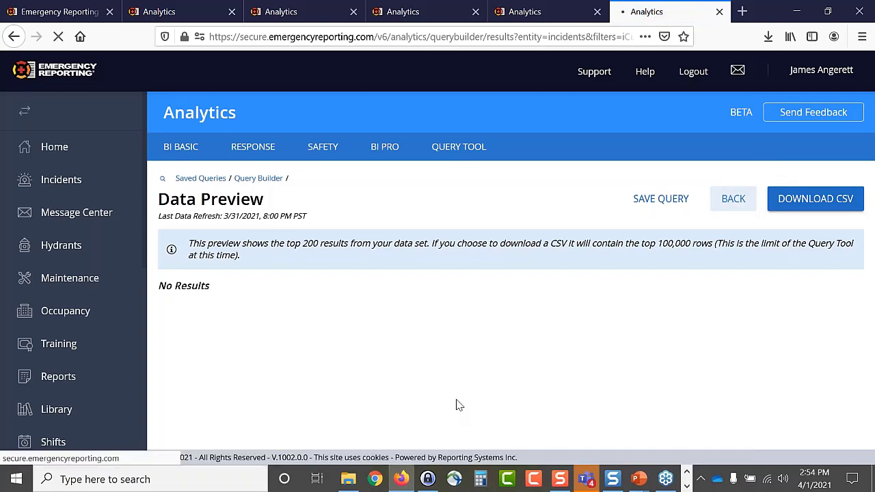
- Change the mileage filter value to 1-25, rerun it, and return to the Query Tool
scroll(631, 414, down, 4)
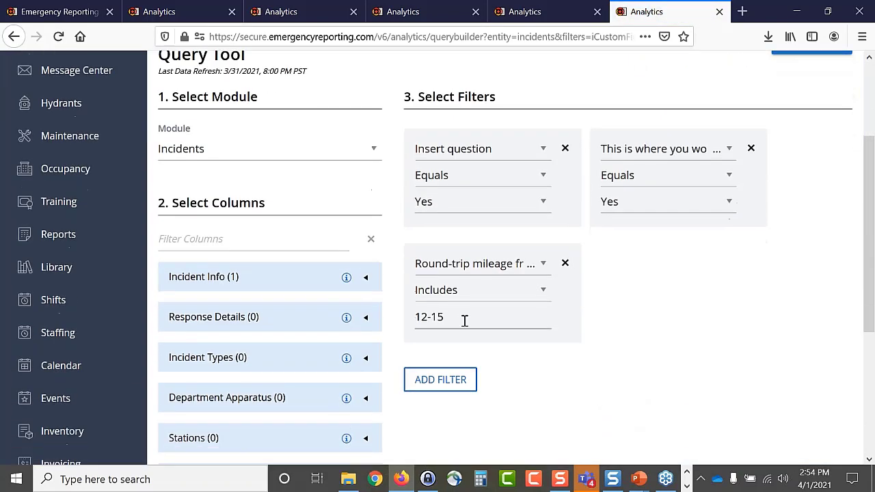
drag(465, 319, 372, 309)
text(1)
scroll(764, 405, up, 4)
click(817, 193)
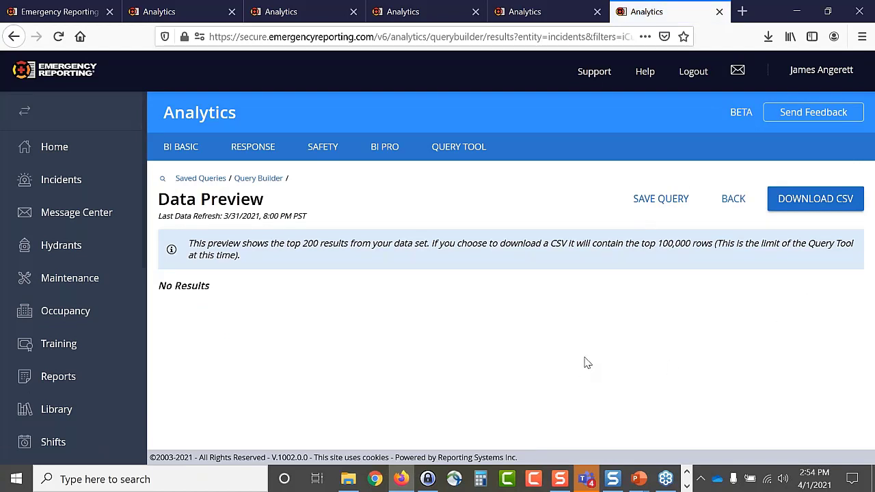
key(alt+Left)
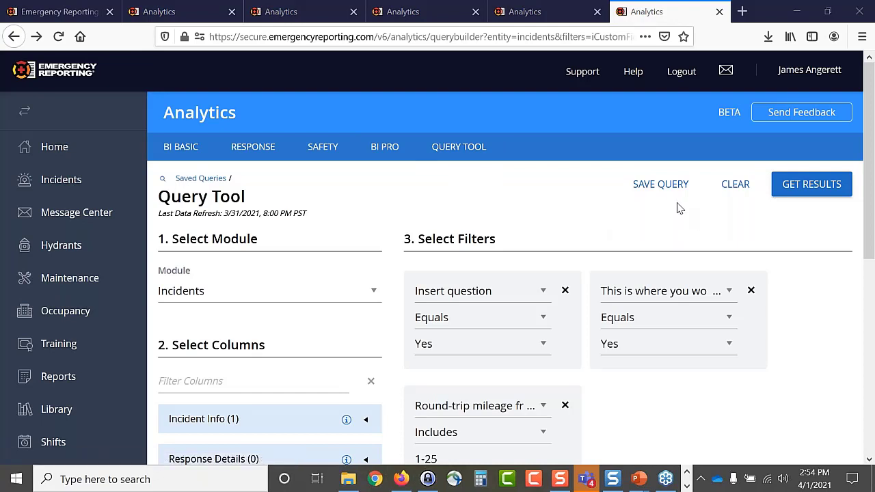
- Export the saved 2021 Incident Data query to QueryResult_20210401115506.csv and check the completed download
click(685, 224)
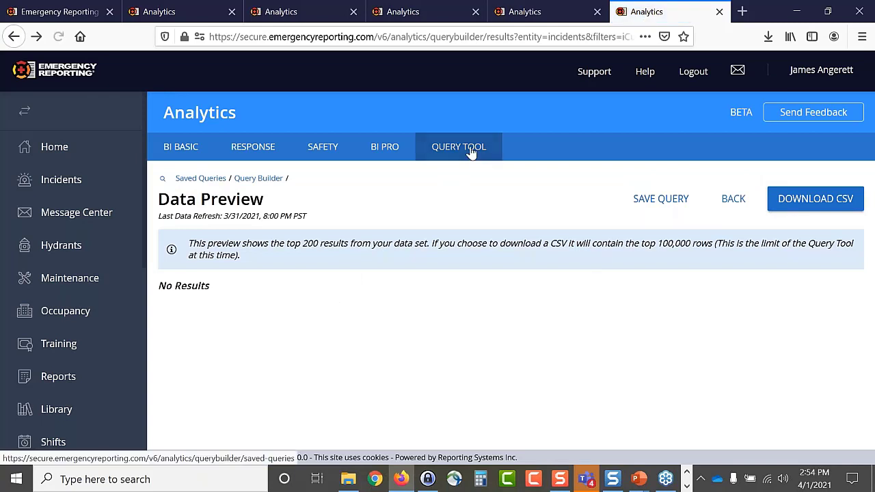
click(471, 151)
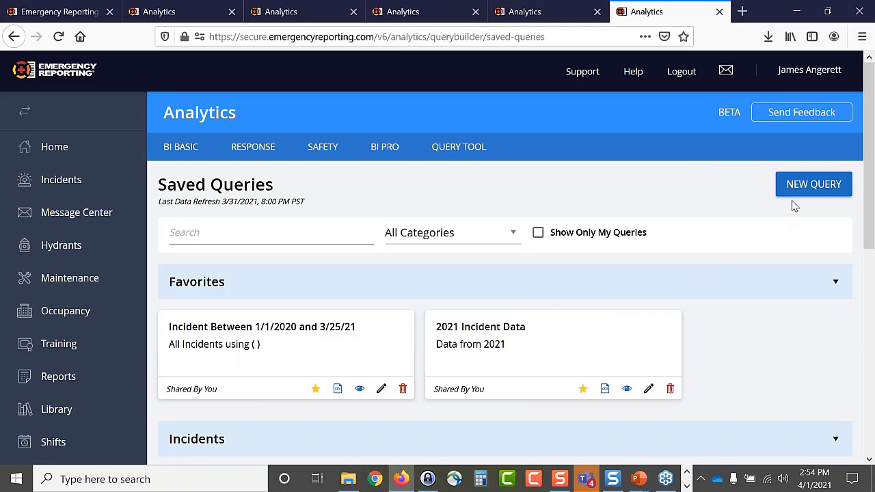
scroll(438, 261, down, 1)
scroll(489, 385, down, 3)
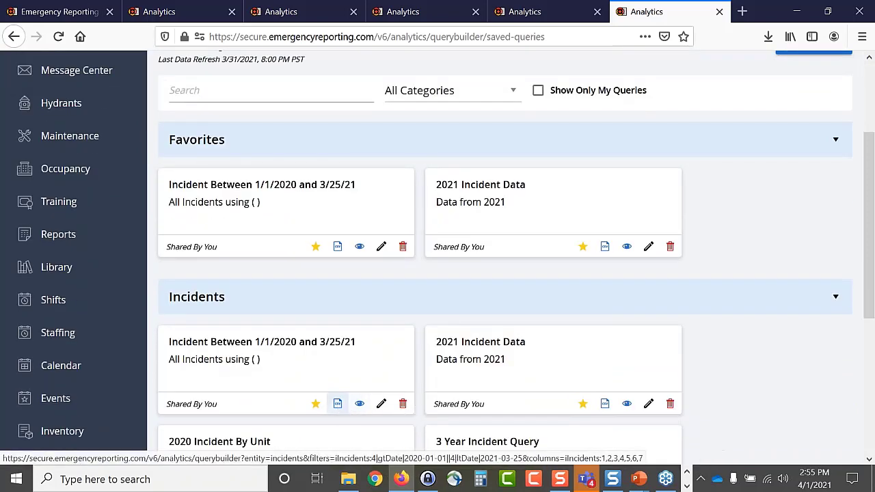
click(604, 405)
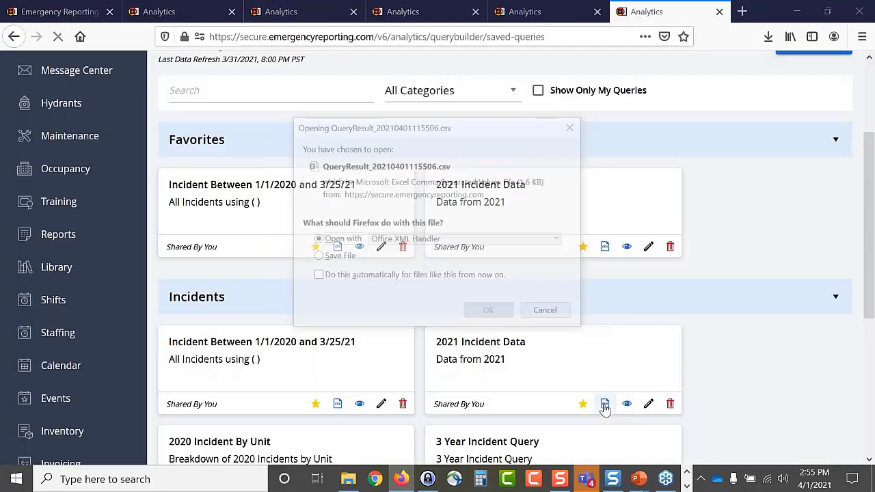
click(493, 313)
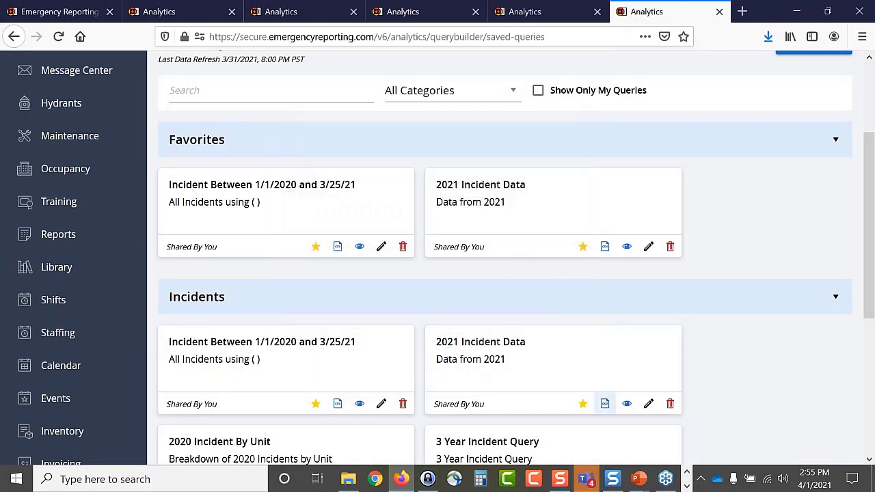
click(769, 38)
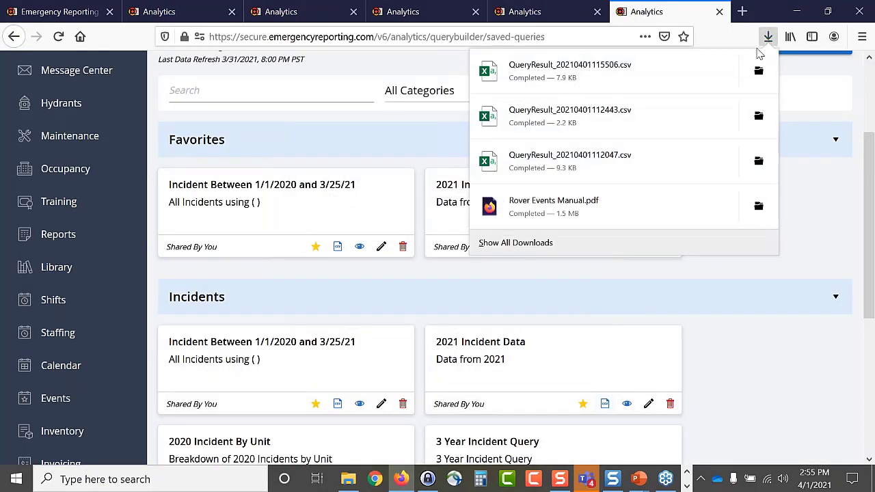
- Open QueryResult_20210401115506.csv in Excel and inspect the date/time values in U2 and Y2
click(759, 71)
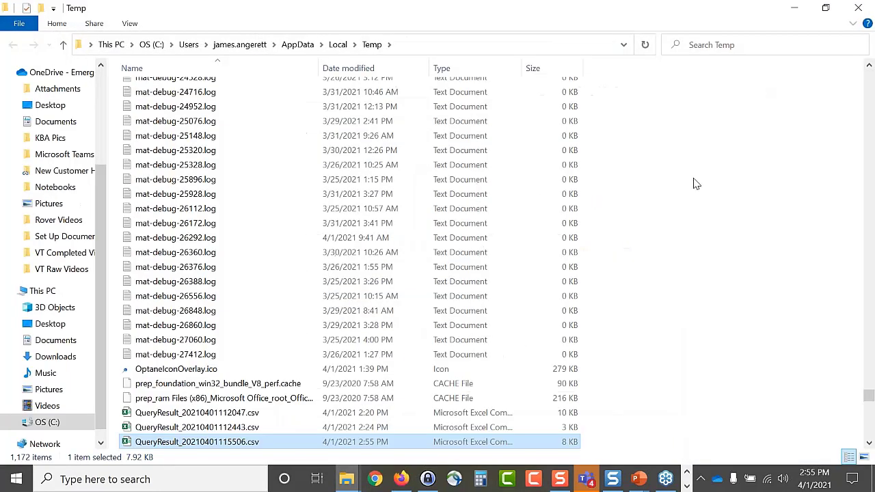
double_click(236, 443)
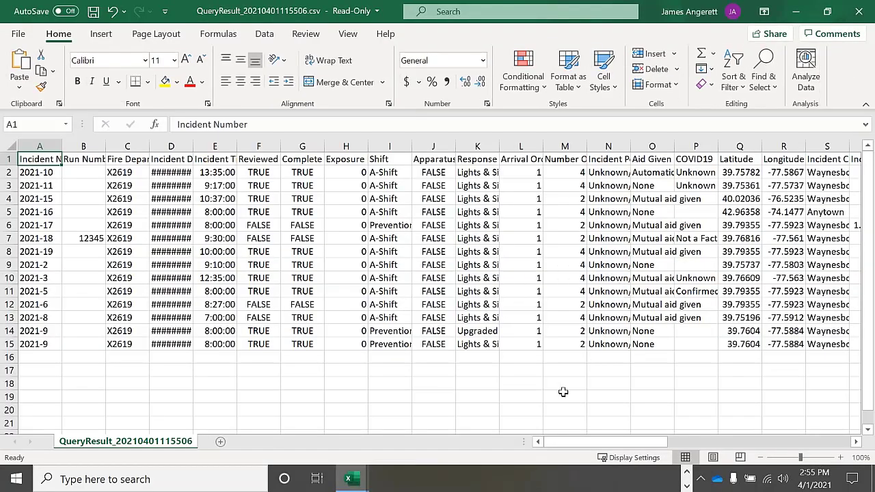
drag(576, 443, 627, 455)
click(563, 175)
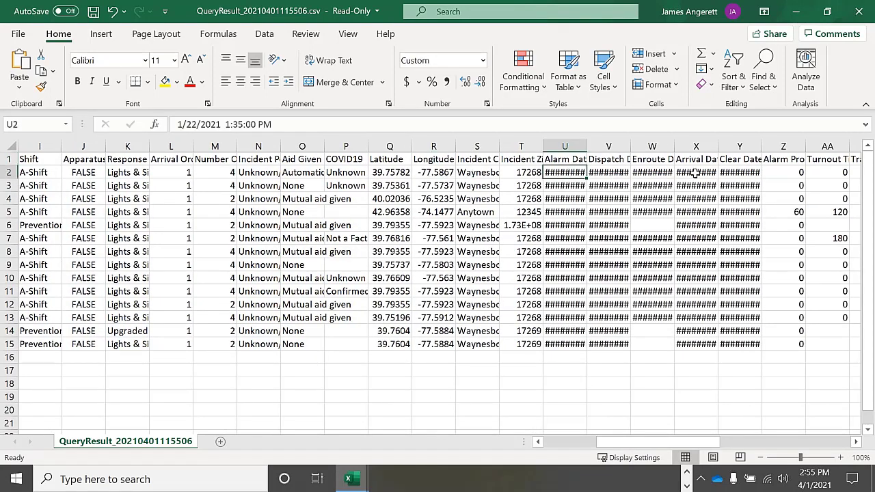
click(728, 174)
drag(684, 442, 533, 447)
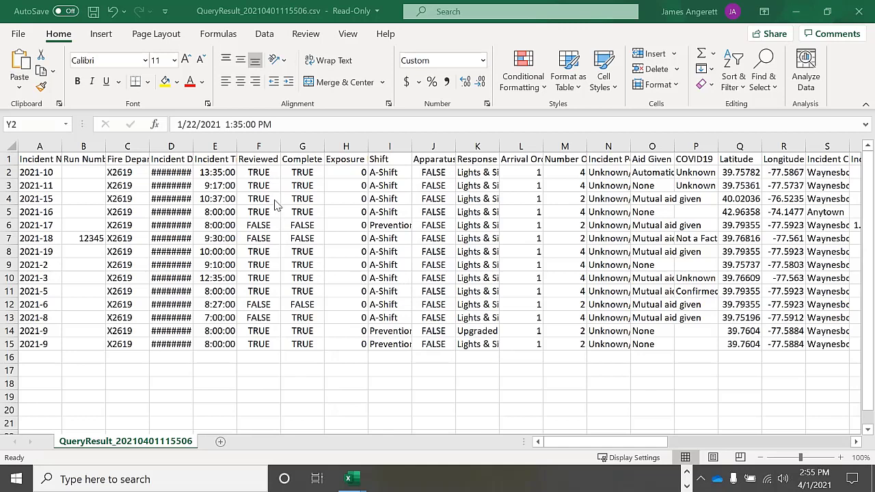
- Close both QueryResult workbooks without saving, then close the Temp folder
click(863, 12)
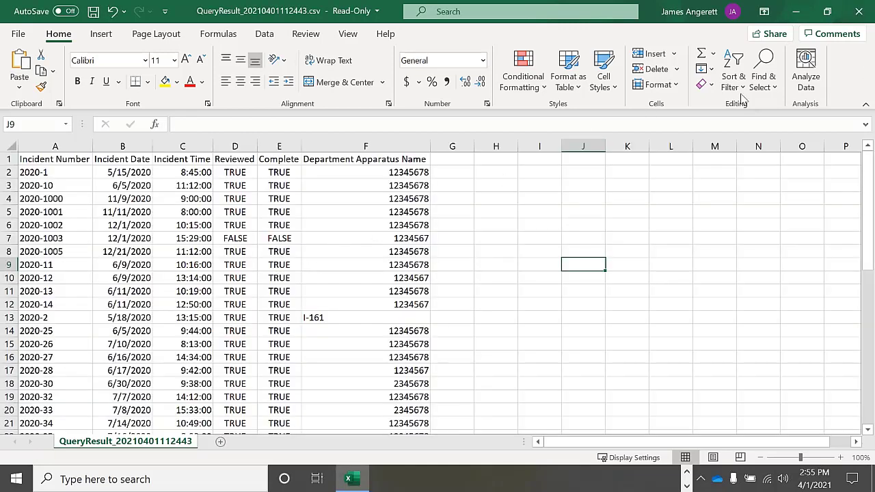
click(859, 14)
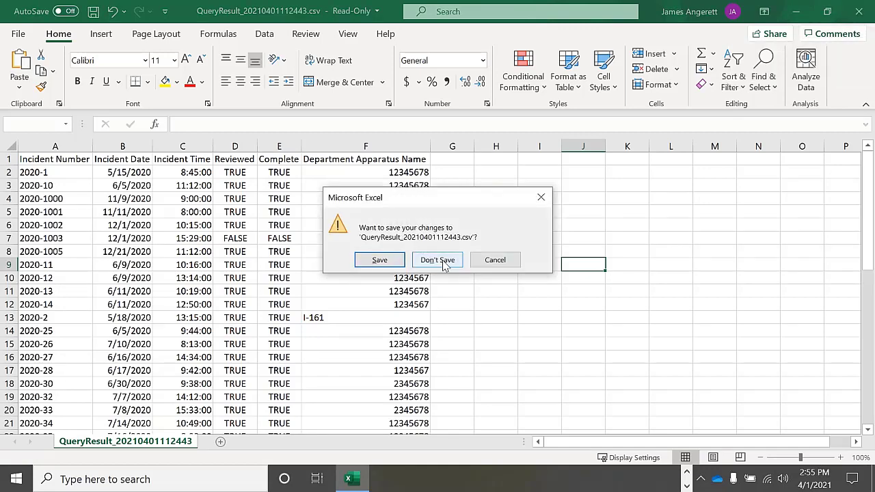
click(435, 263)
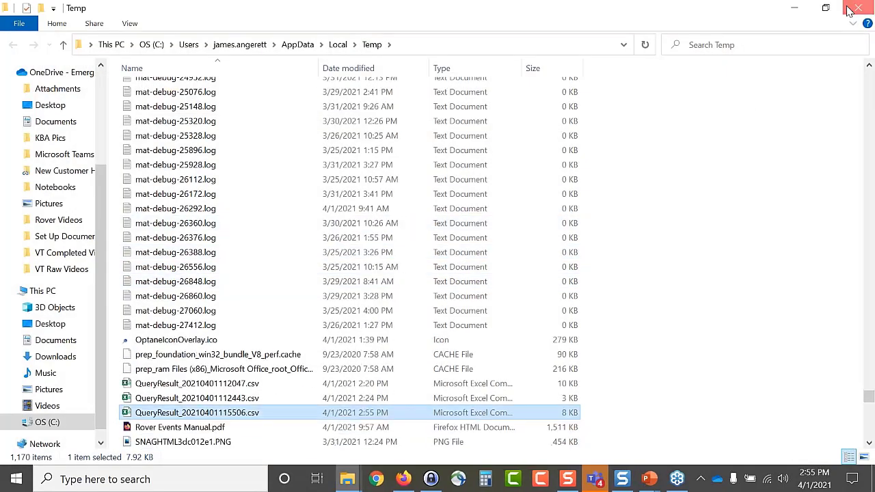
click(853, 8)
- Open the 2021 Incident Data query and expand its Response Details column list to review it
scroll(309, 404, down, 2)
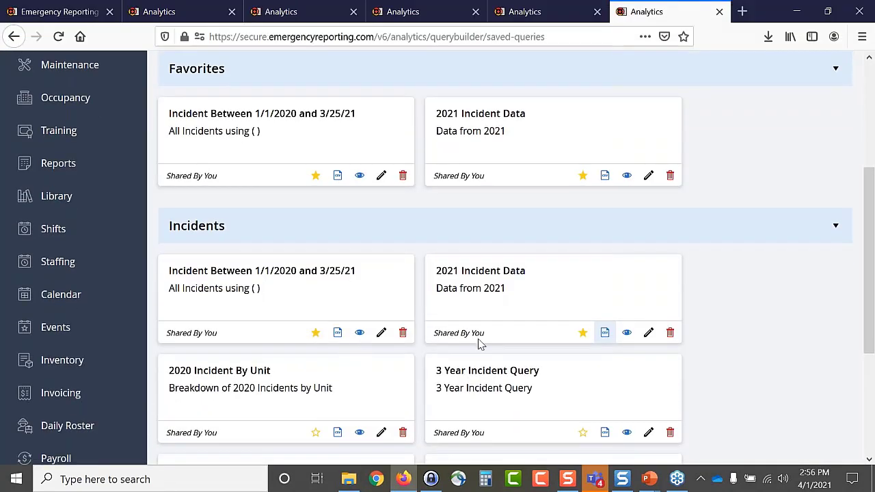
scroll(777, 307, down, 2)
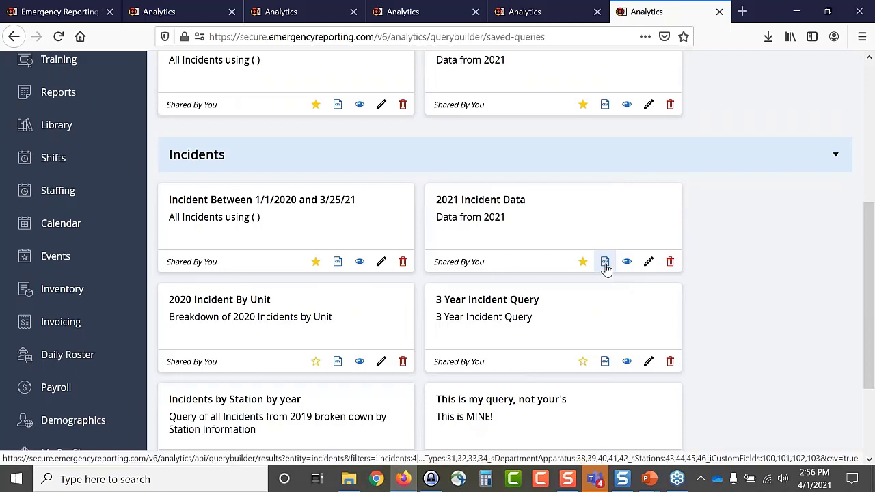
click(627, 264)
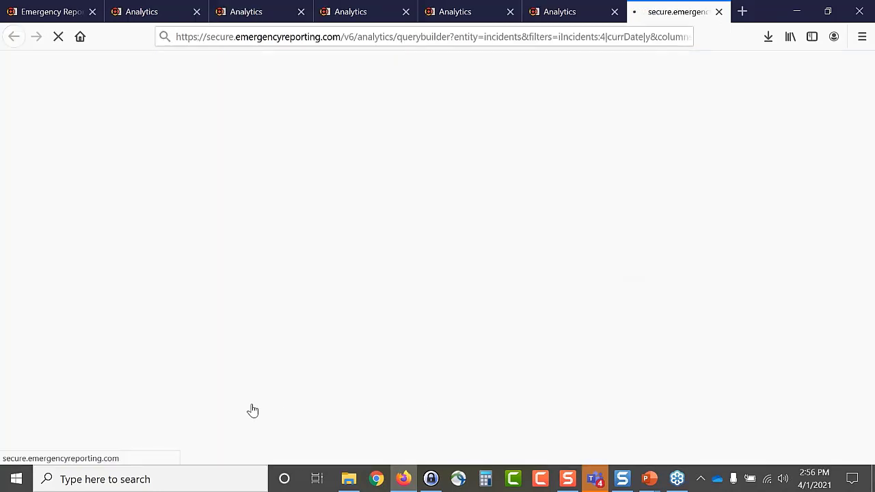
scroll(290, 363, down, 2)
scroll(290, 363, down, 3)
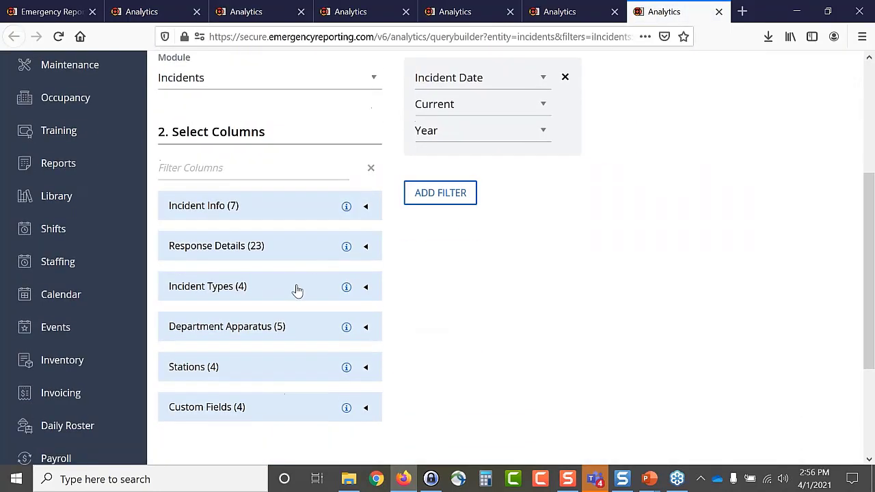
click(363, 253)
scroll(400, 322, down, 5)
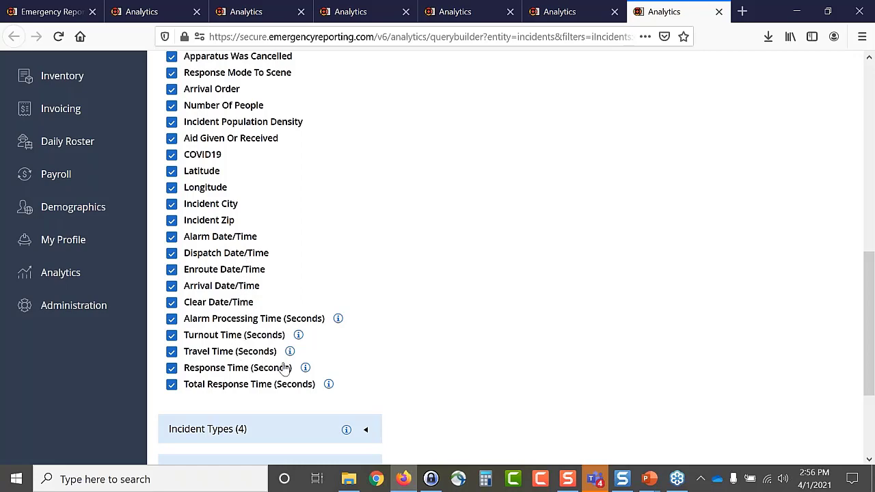
scroll(371, 361, up, 5)
scroll(704, 205, up, 3)
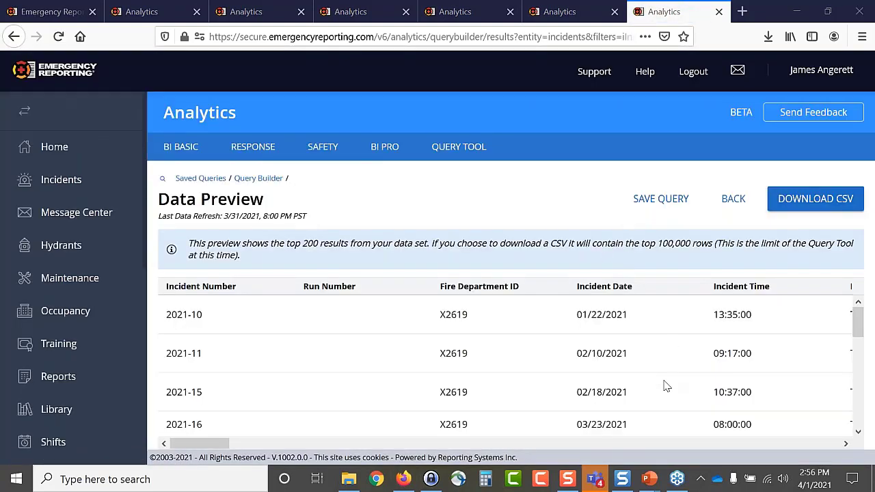
- Download the previewed query results as a CSV file
drag(218, 446, 253, 458)
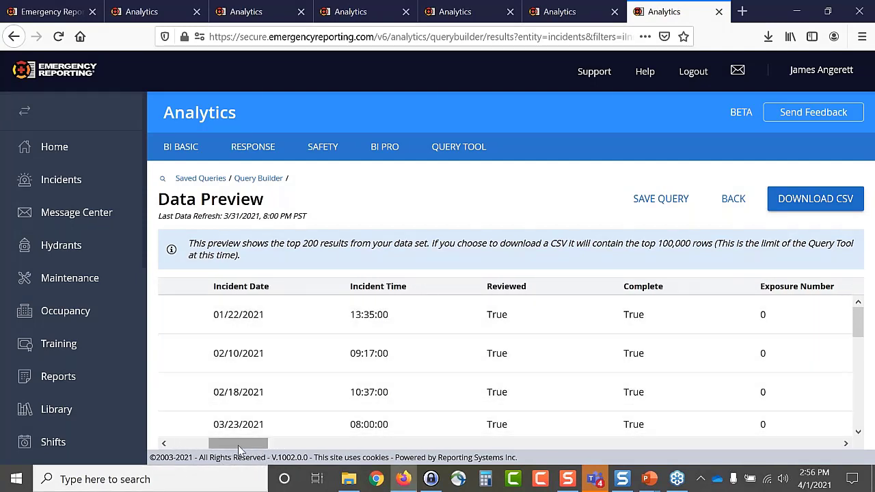
drag(239, 445, 471, 459)
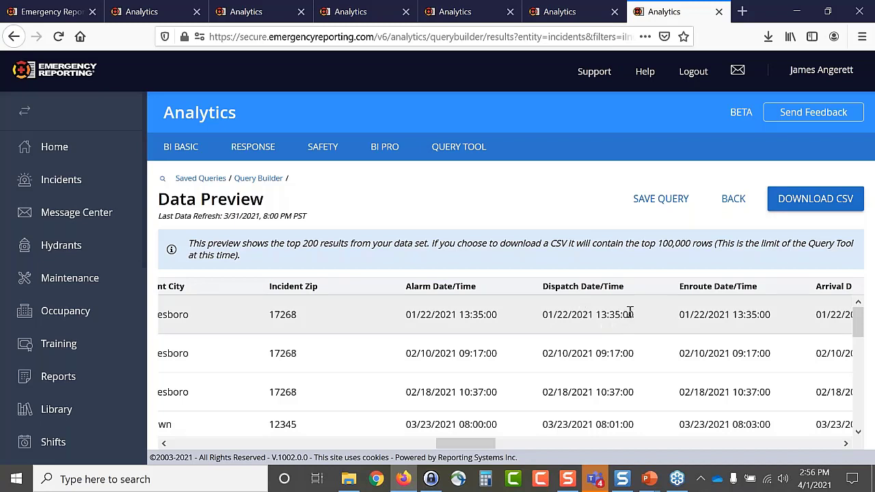
click(835, 205)
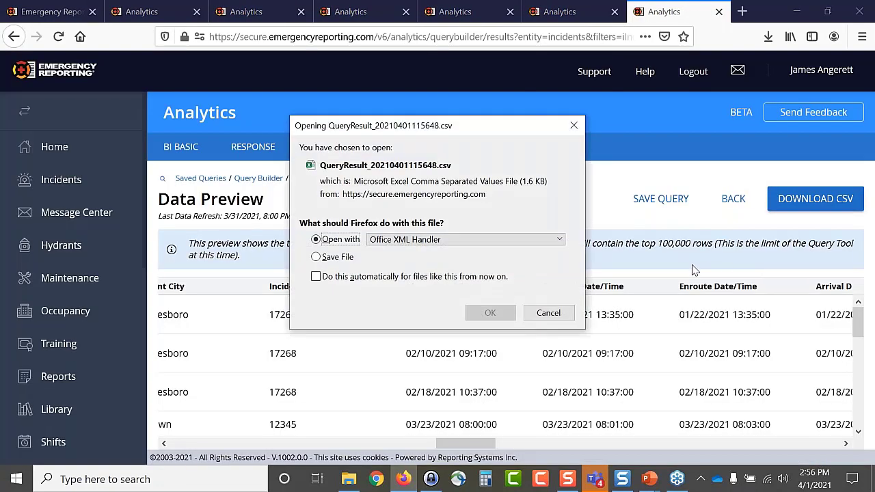
click(494, 316)
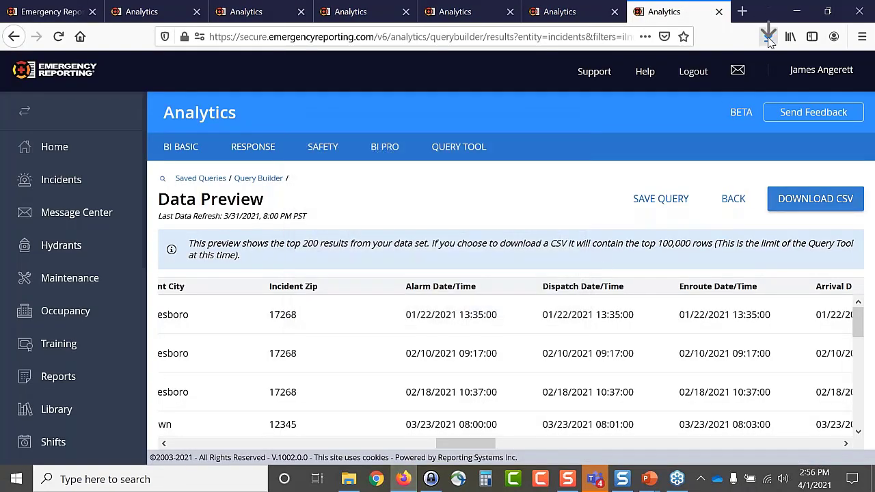
- Open the newest download, QueryResult_20210401115648.csv, in Excel from its folder
click(768, 38)
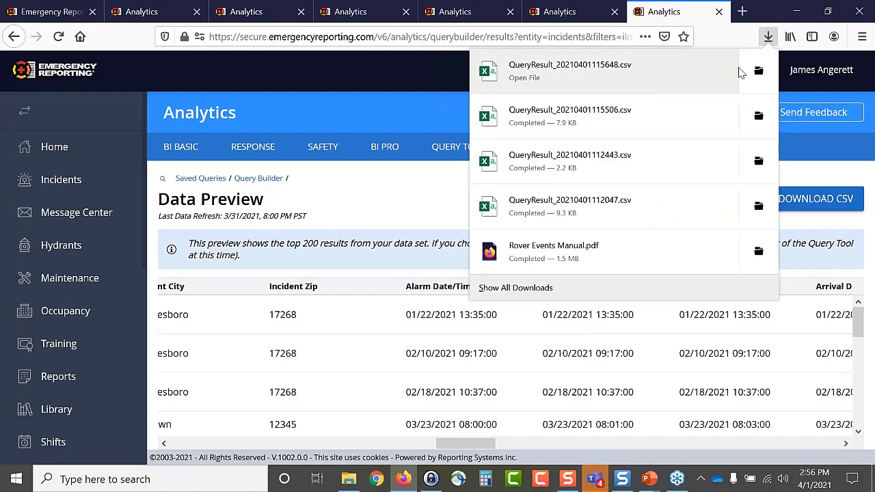
click(764, 75)
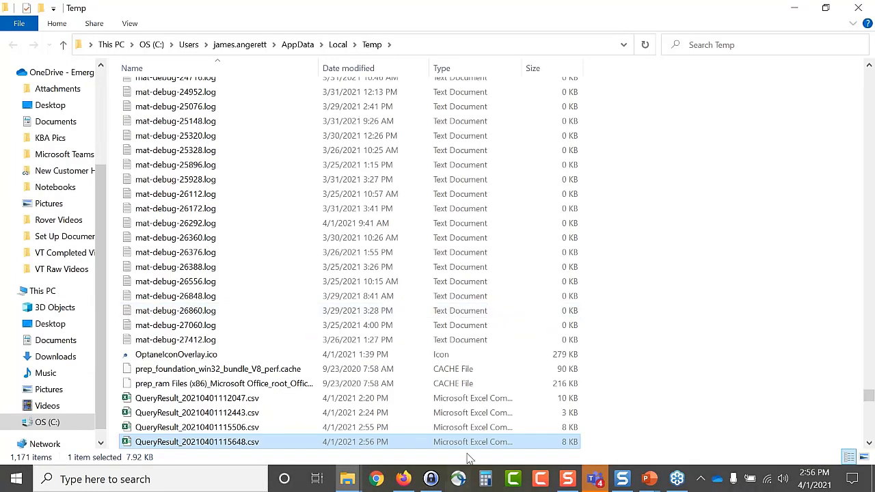
double_click(477, 443)
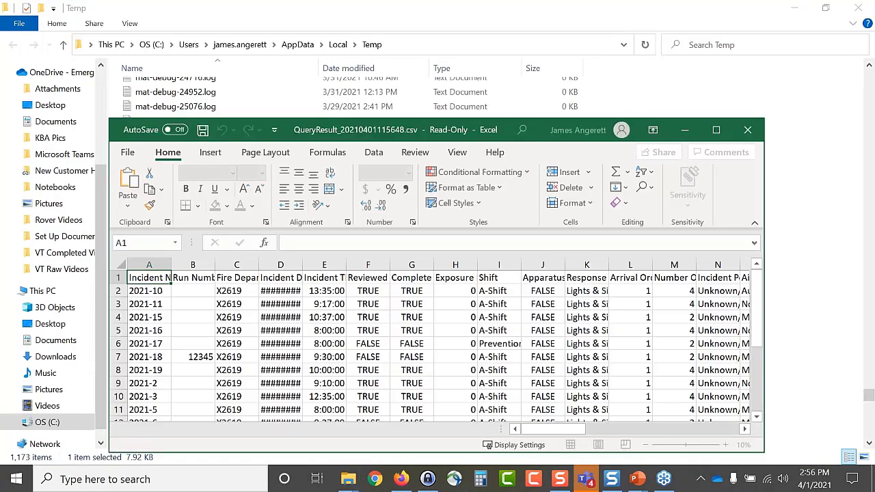
- Maximize Excel and autofit column U so its Alarm Date/Time values show
click(714, 129)
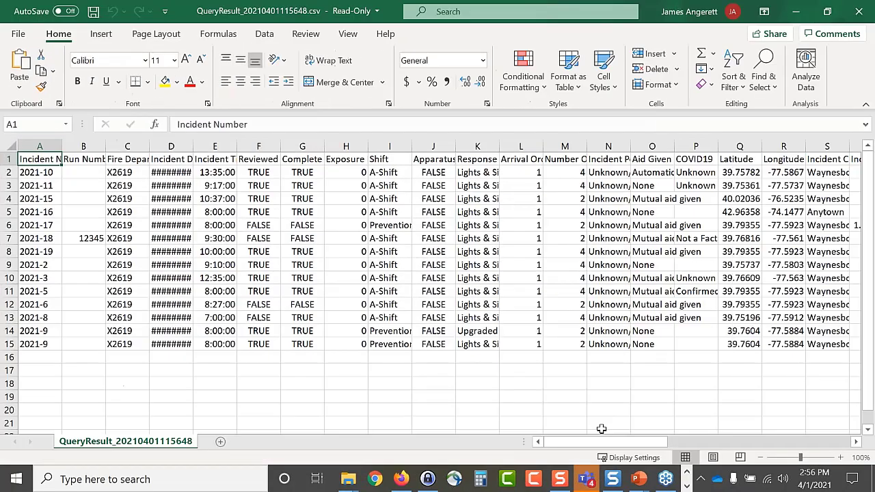
drag(602, 443, 740, 443)
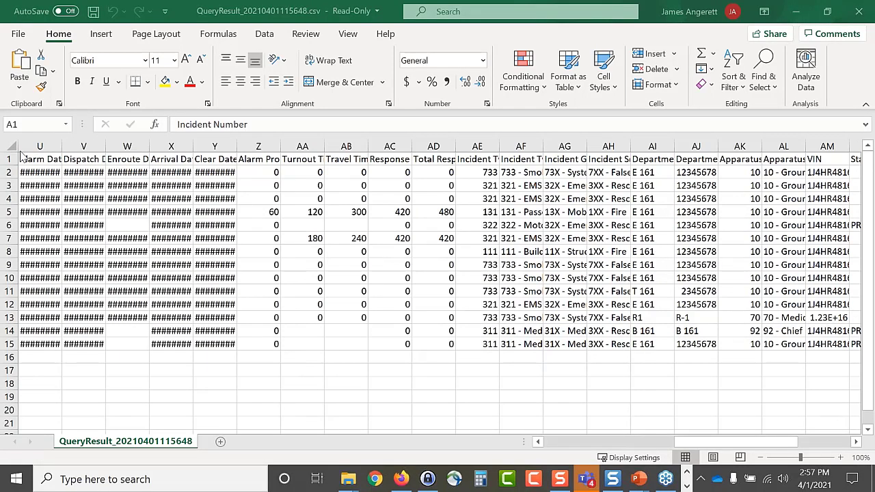
double_click(61, 147)
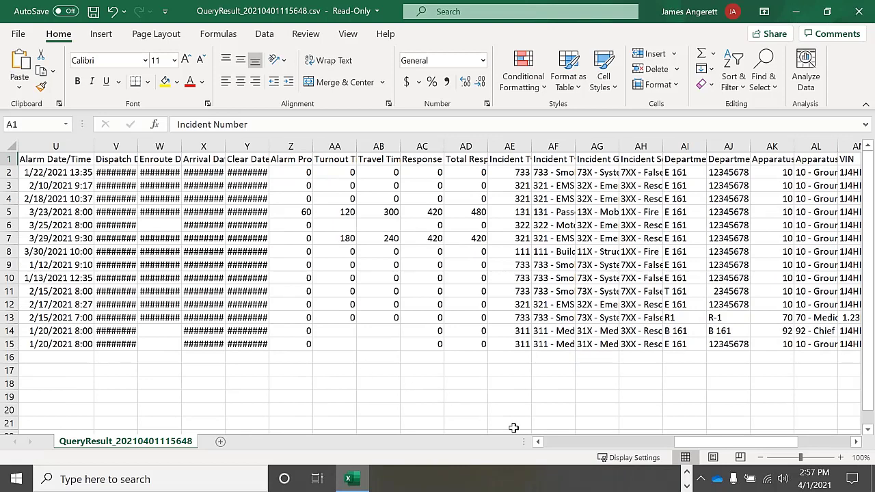
- Inspect V2's Dispatch Date/Time value and autofit column V to show values like 1/22/2021 13:35
drag(707, 445, 683, 463)
drag(662, 465, 662, 465)
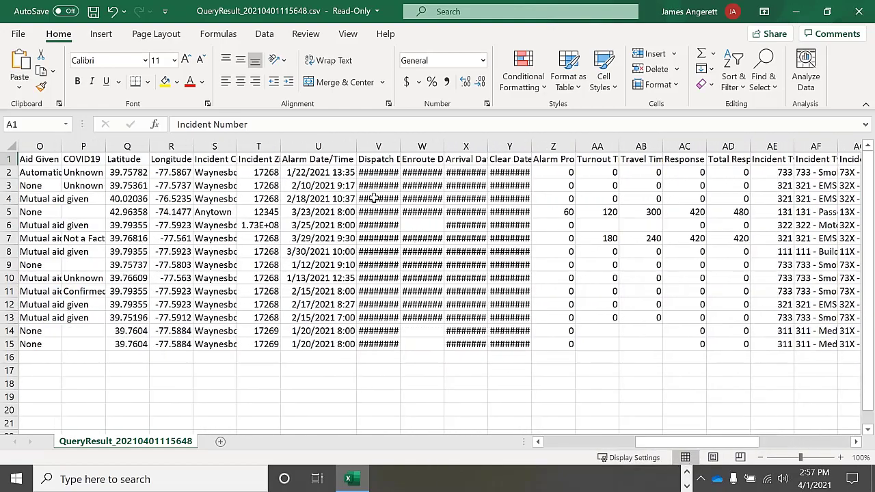
click(381, 173)
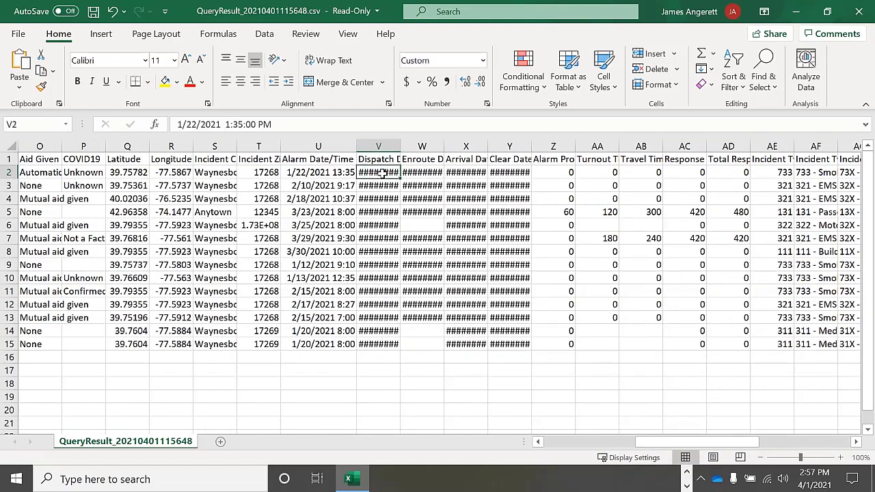
click(235, 124)
drag(236, 126, 273, 124)
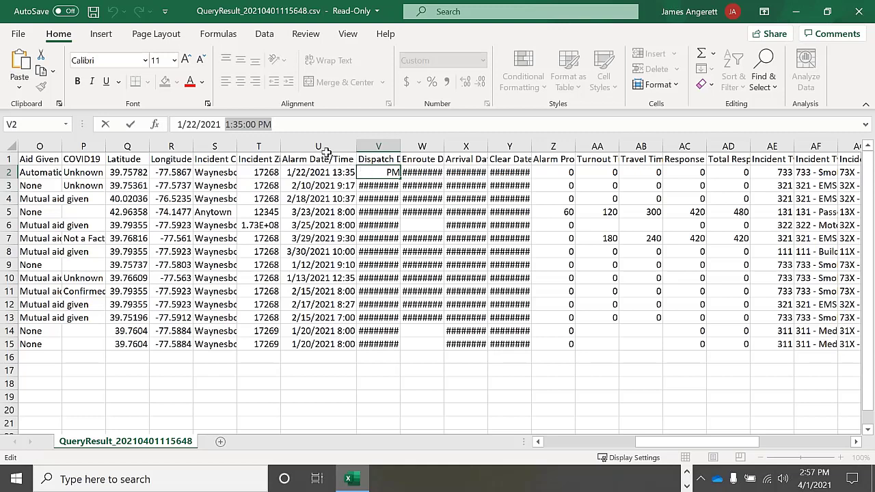
click(321, 172)
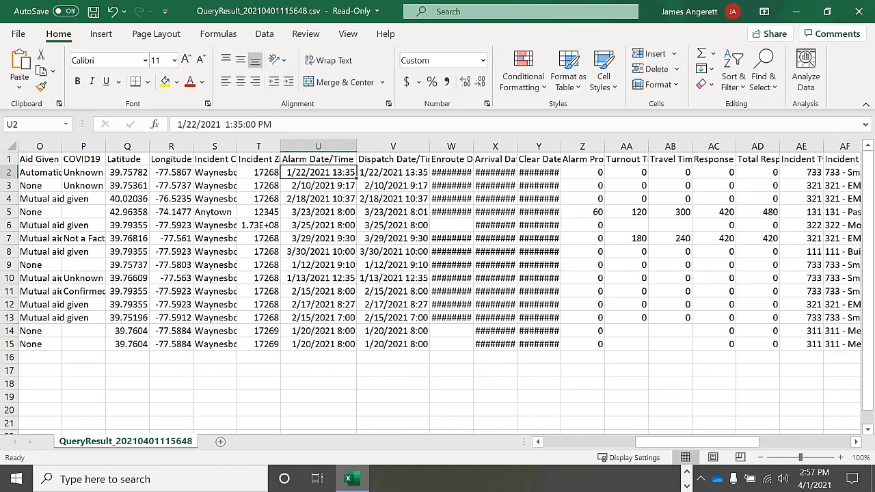
- Give cell U2 the custom h:mm:ss AM/PM format so it shows 1:35:00 PM
right_click(322, 175)
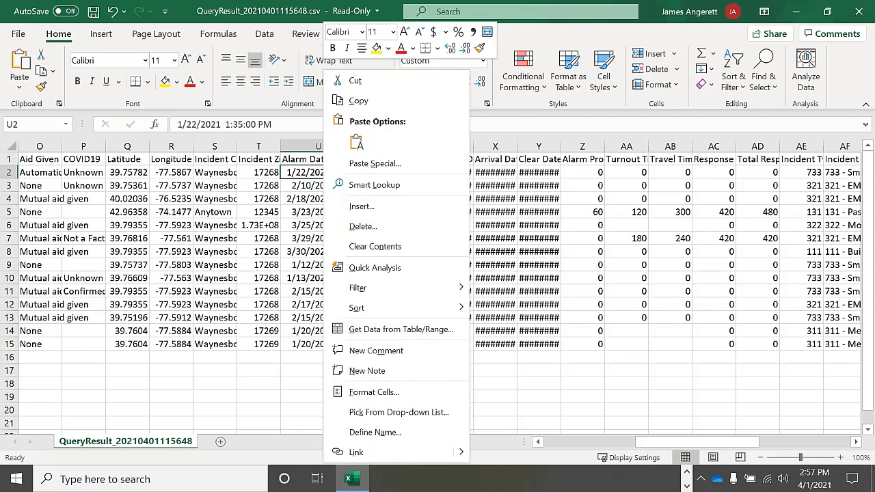
click(354, 394)
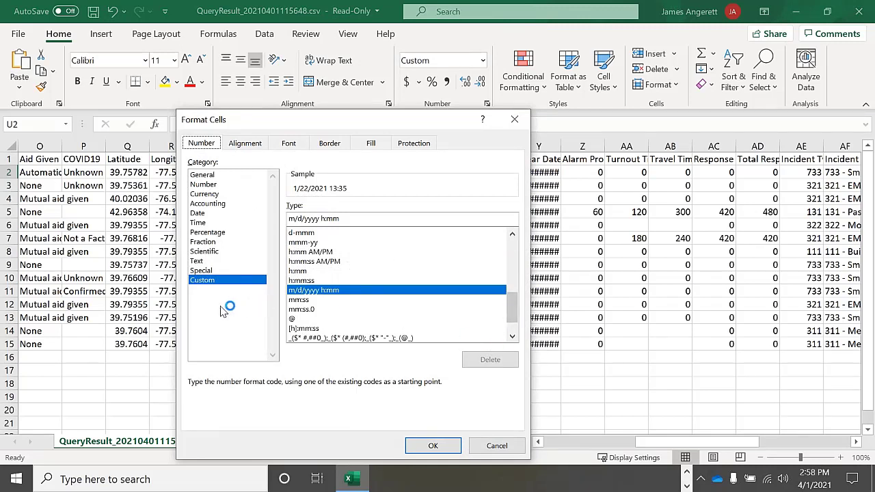
click(313, 329)
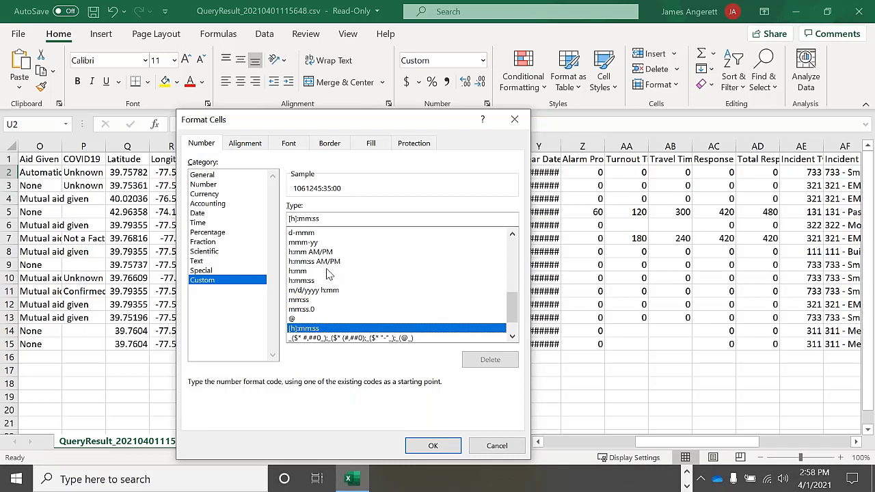
click(512, 235)
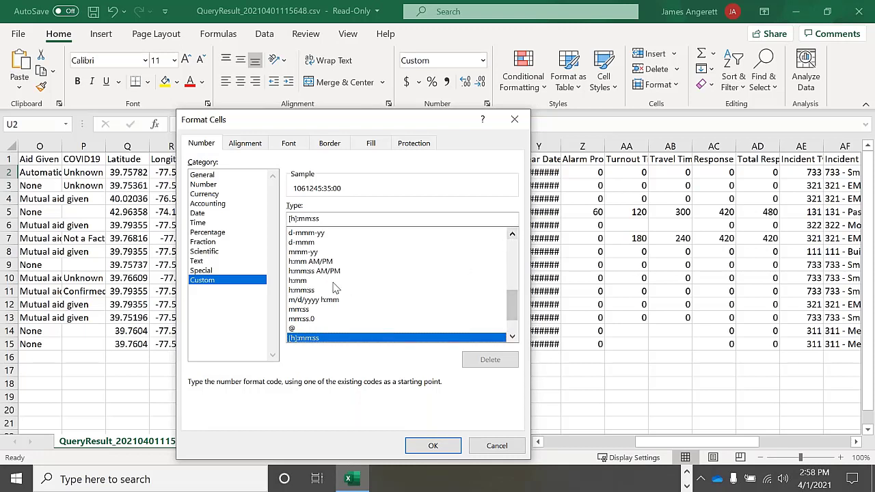
click(311, 291)
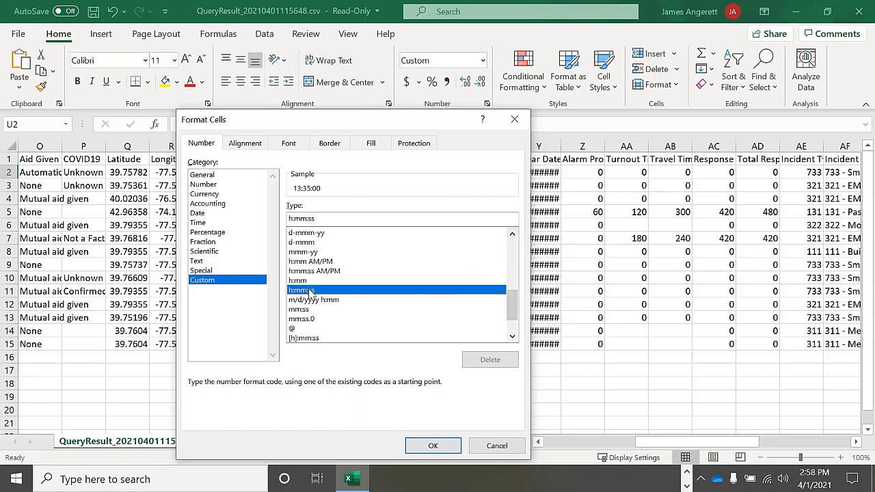
click(320, 272)
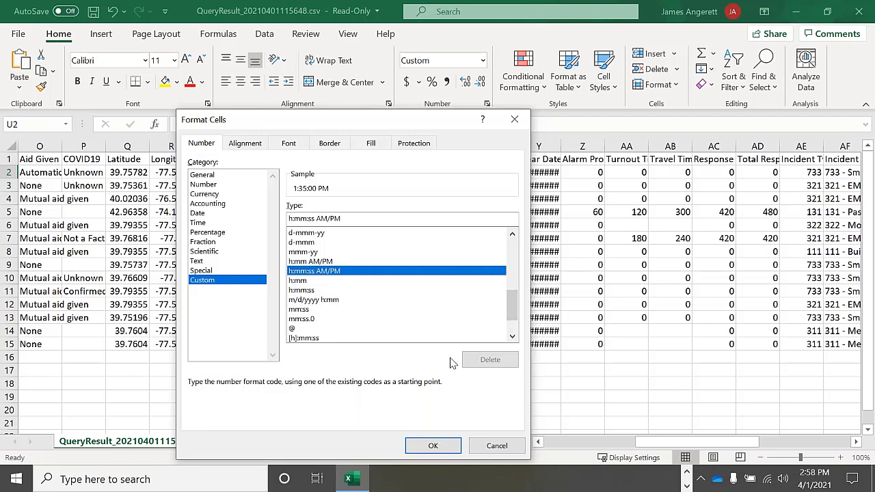
click(434, 446)
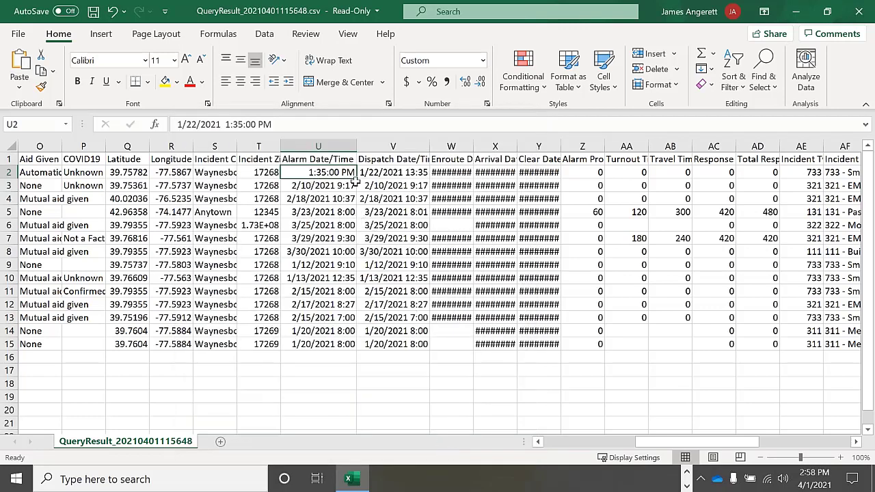
- Check the Enroute and Dispatch values in W2, W6 and V6, then close the workbook without saving
click(455, 173)
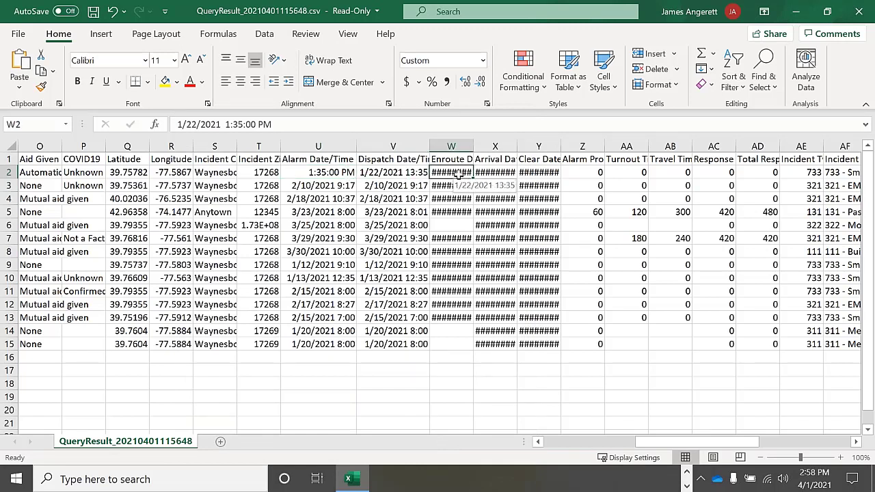
click(446, 223)
click(409, 227)
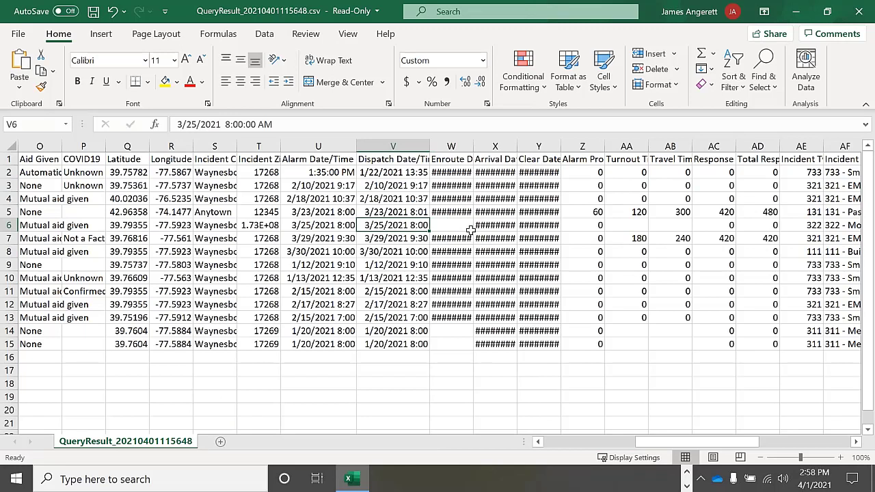
click(460, 229)
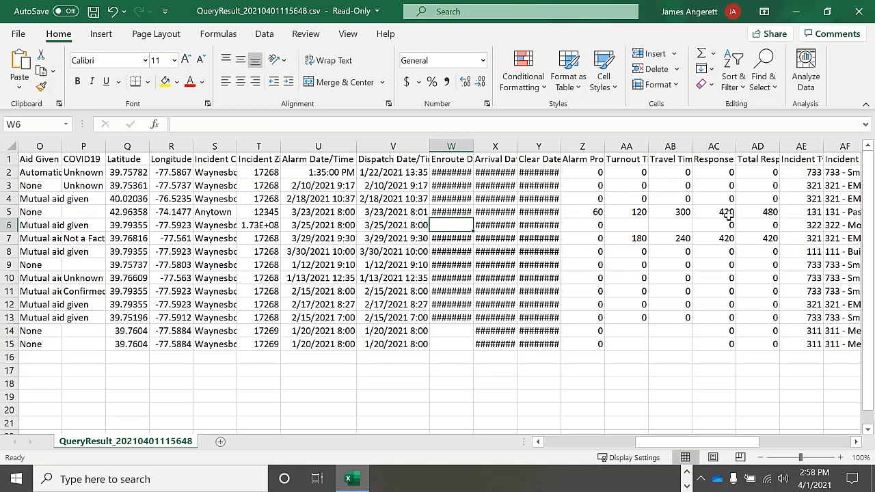
click(859, 17)
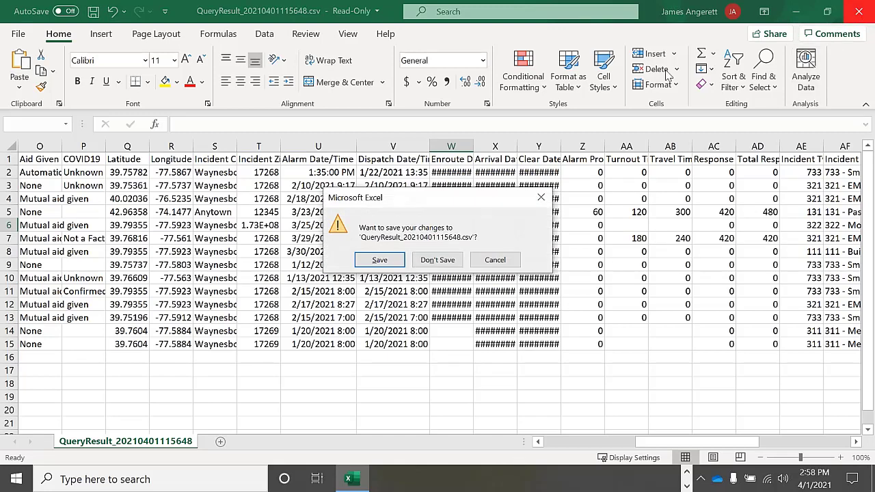
click(451, 264)
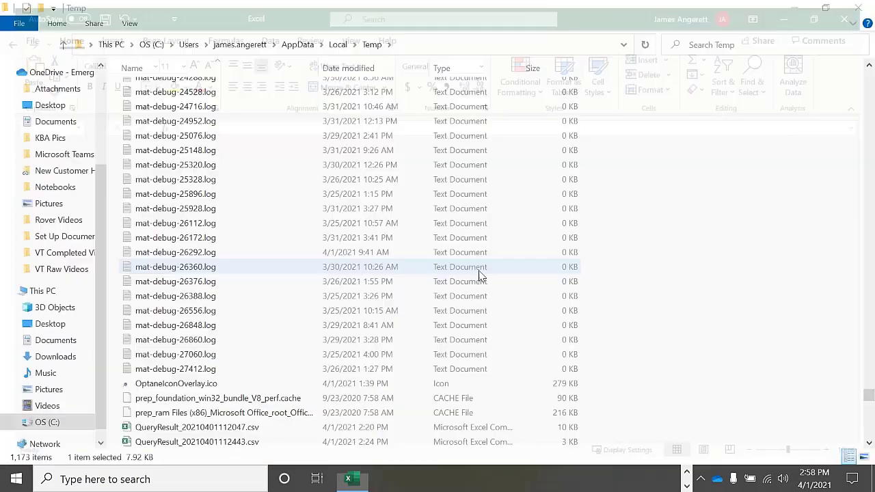
- Close the Temp folder window and scroll the Data Preview table to its date/time columns
click(859, 9)
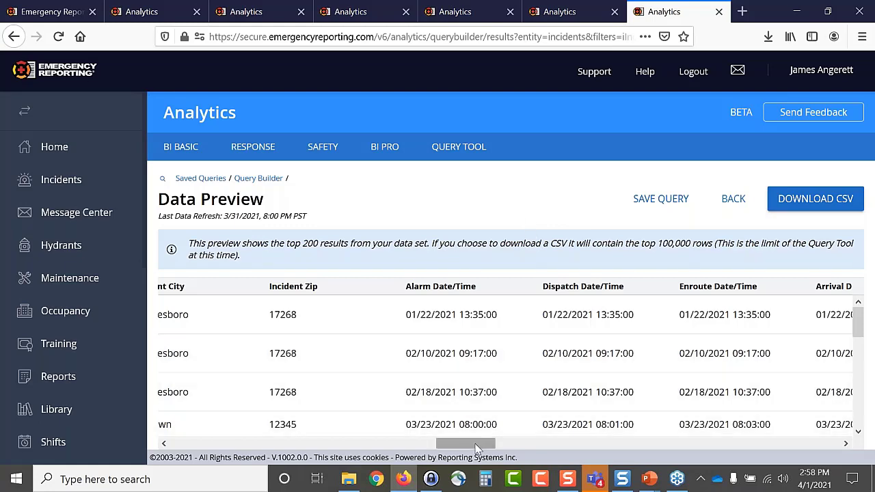
drag(476, 448, 497, 437)
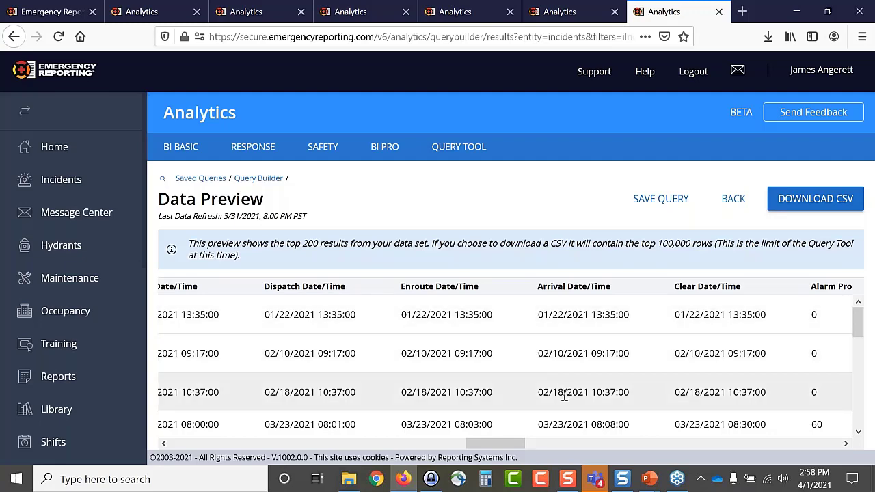
mouse_move(511, 441)
mouse_down()
mouse_move(542, 445)
mouse_move(496, 444)
mouse_up()
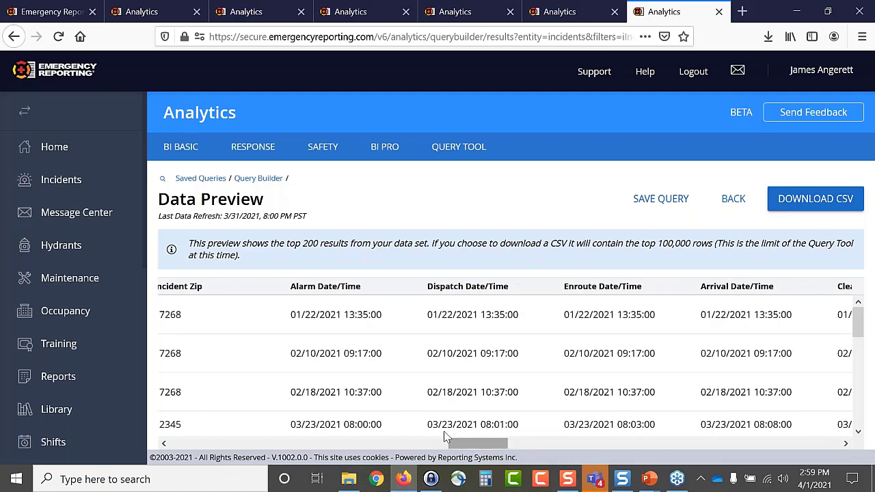